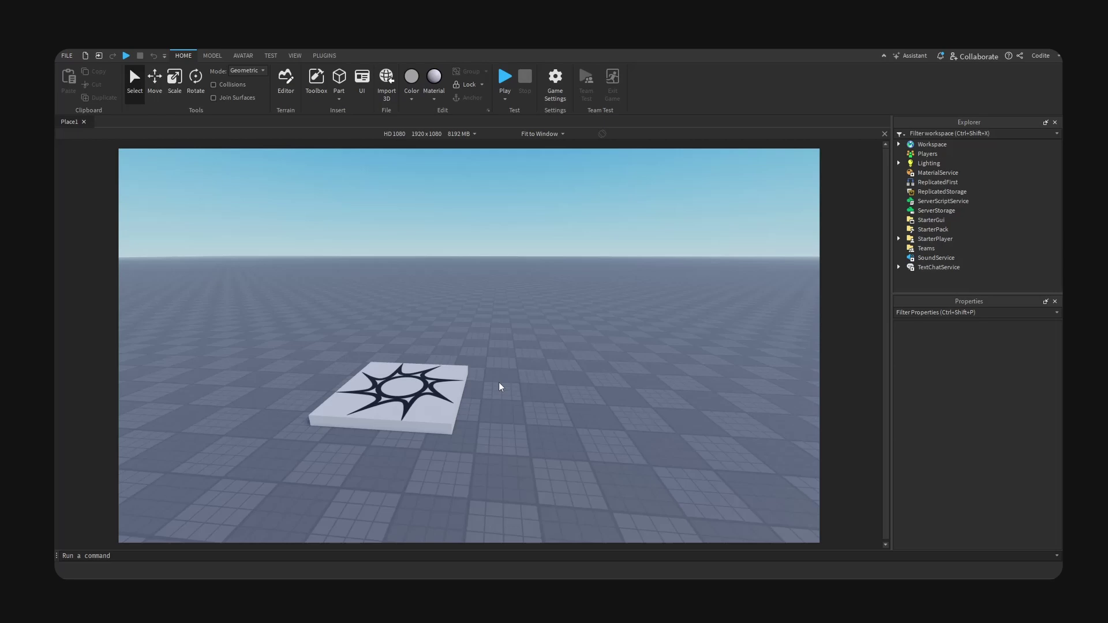
Insert a ScreenGui into StarterGui and rename it Notification.
middle_drag(498, 381, 545, 357)
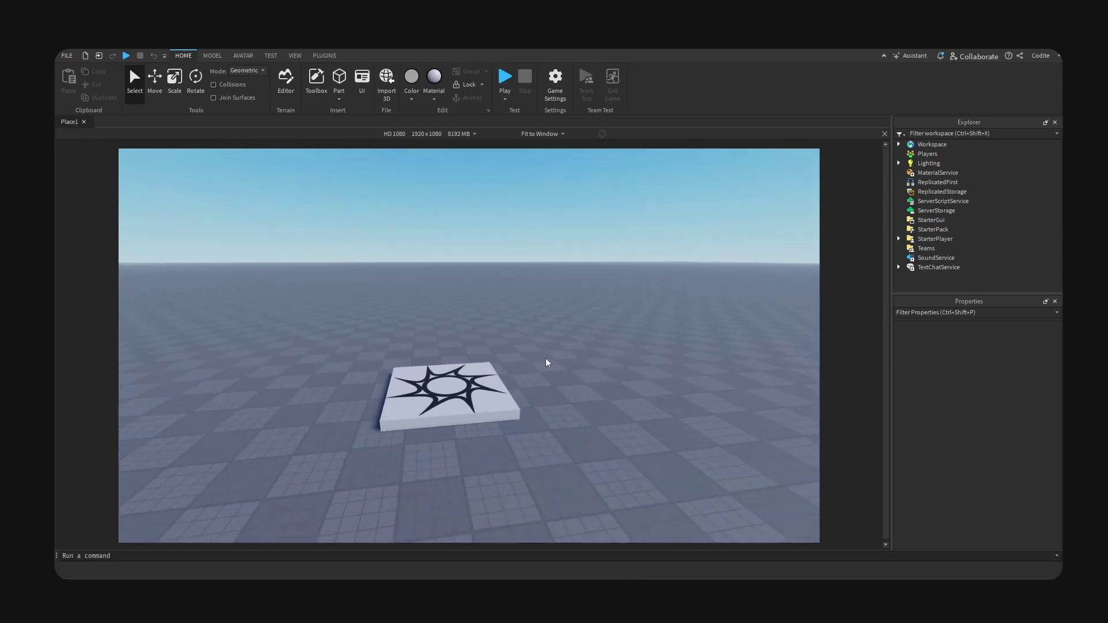
click(953, 219)
click(953, 219)
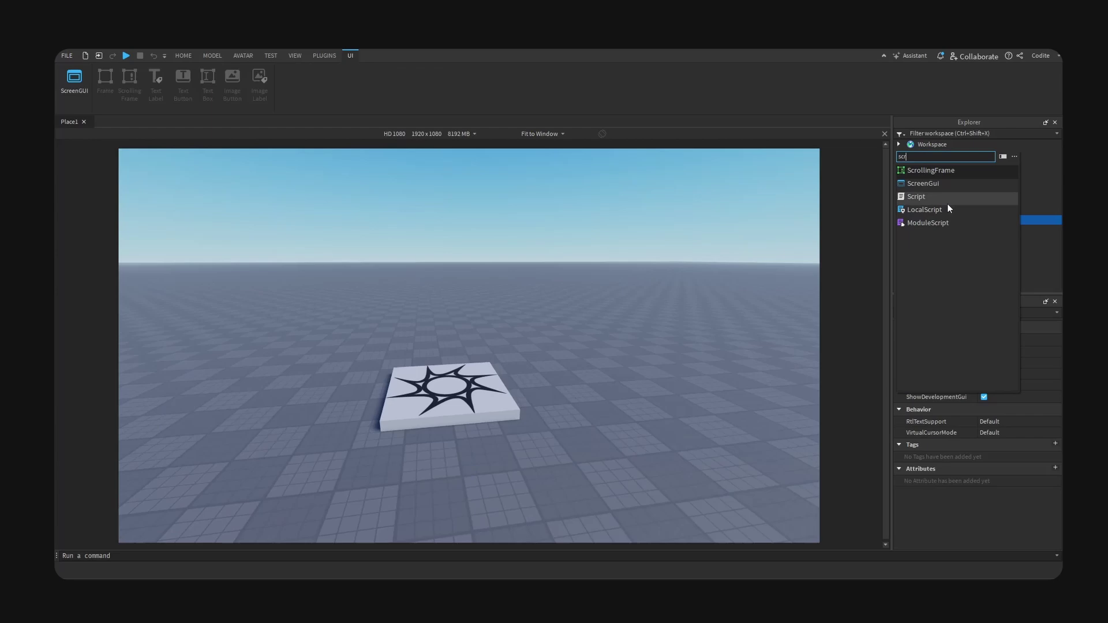
click(946, 203)
click(942, 231)
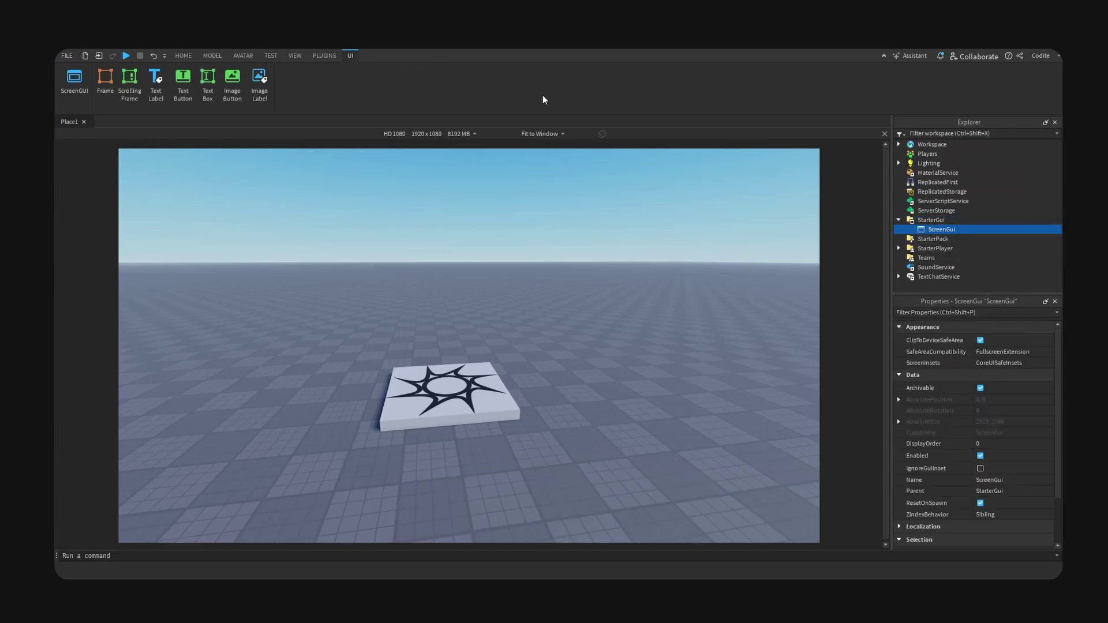
key(F2)
text(Notifi)
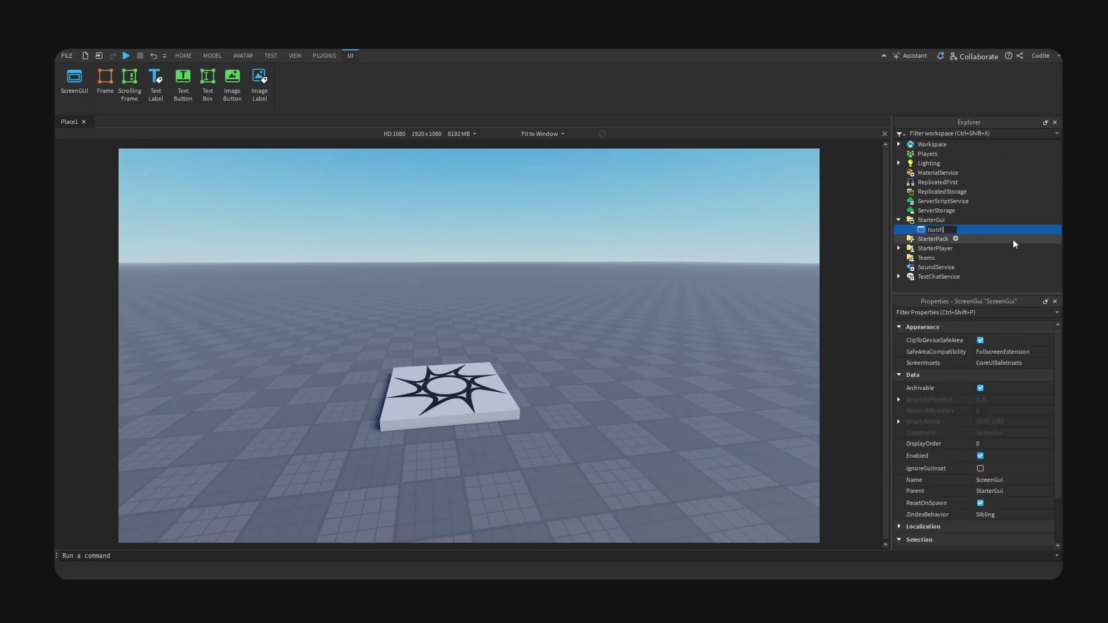
text(cation)
key(Return)
Set the UI Tools plugin's transform mode to Size and open its anchor and properties editors.
click(324, 56)
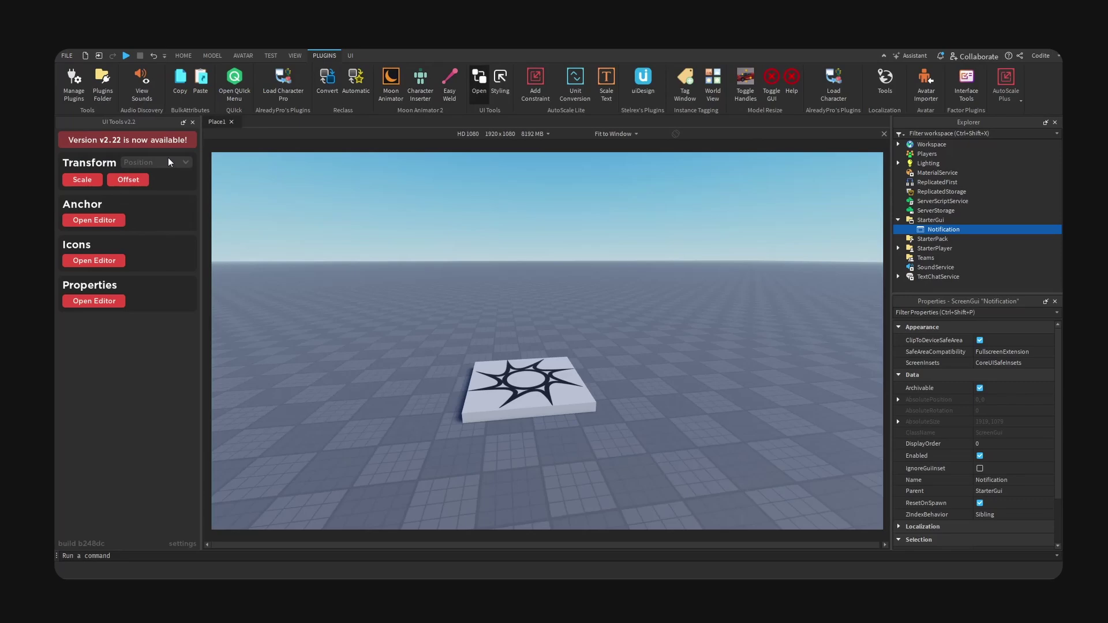
click(156, 162)
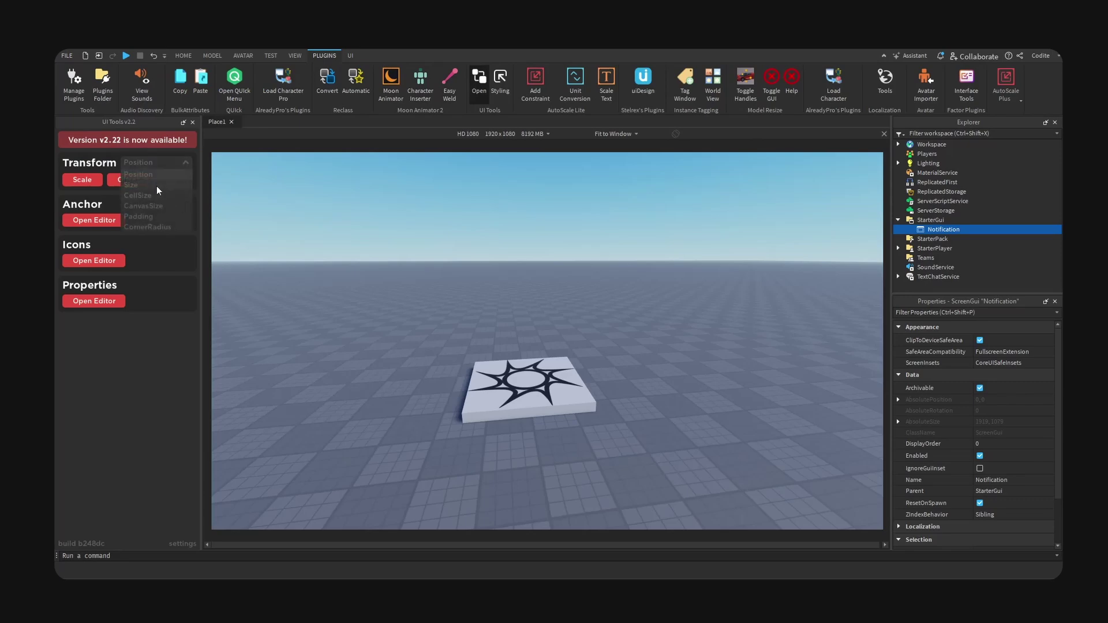
click(154, 185)
click(94, 220)
Insert a Frame into the Notification ScreenGui and rename it Canvas.
click(968, 230)
click(940, 252)
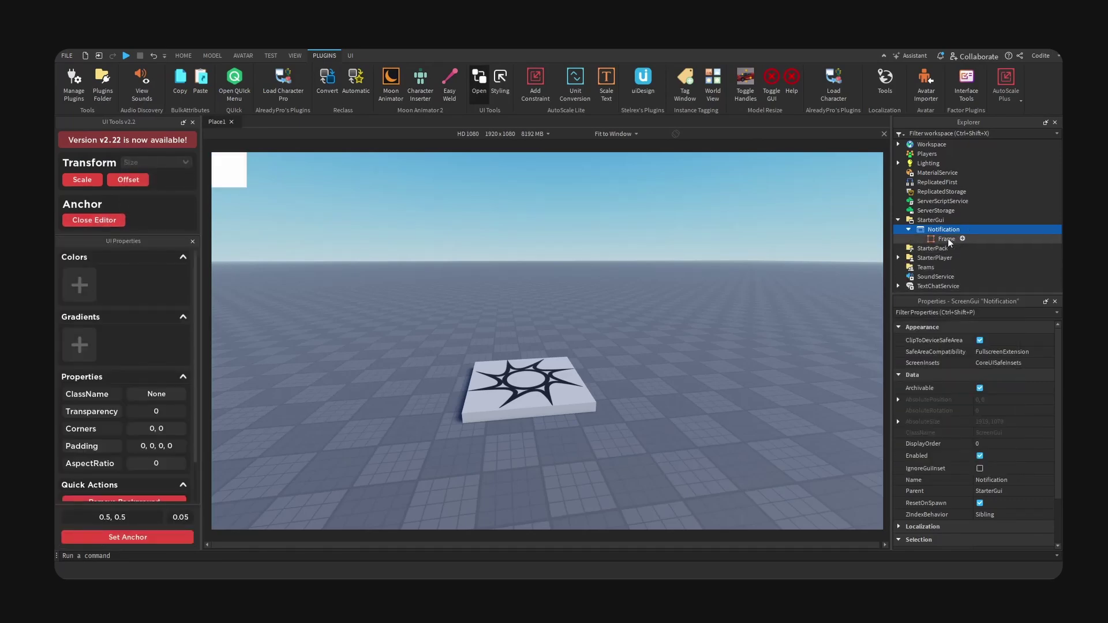
text(Canvas)
key(Return)
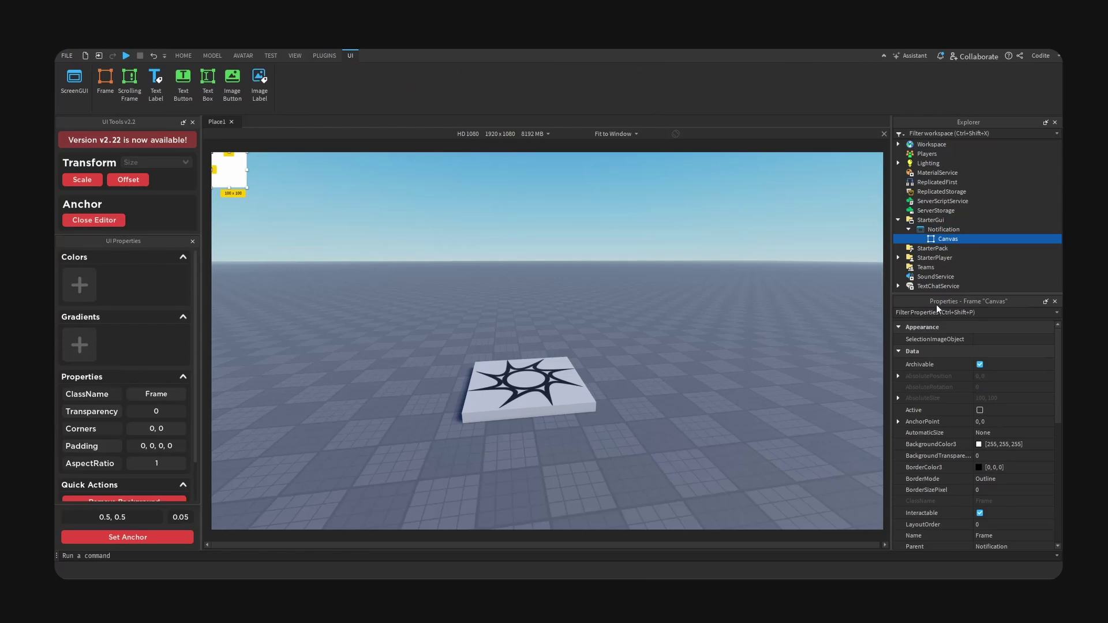
Make Canvas a transparent, scale-sized frame that fits its parent with its anchor at 0.5, 0.5.
scroll(130, 460, down, 2)
click(132, 474)
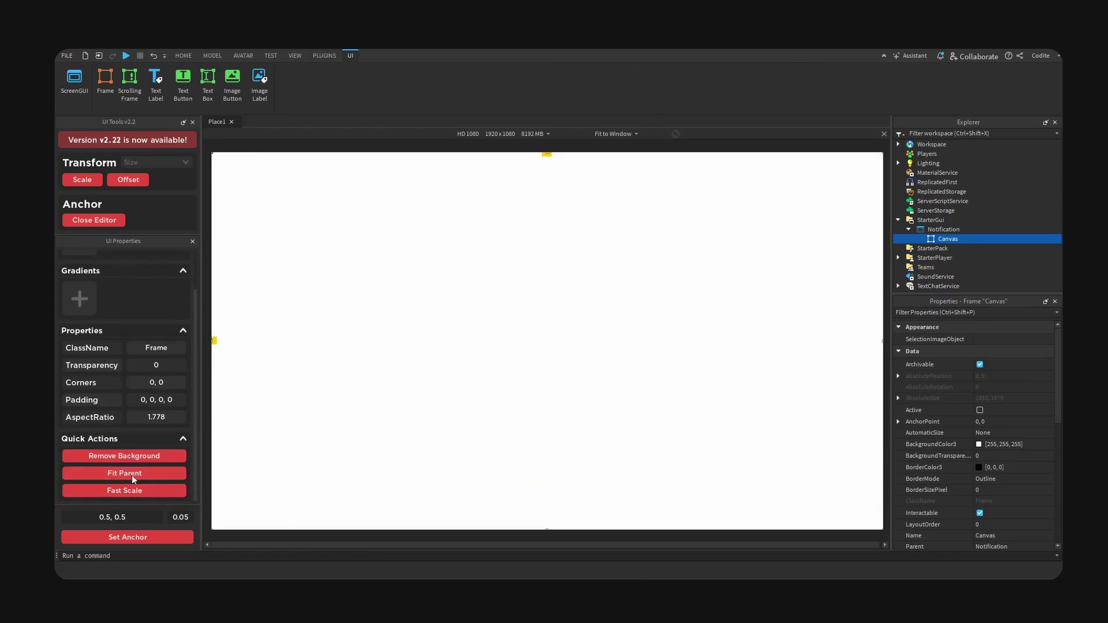
click(135, 536)
click(153, 459)
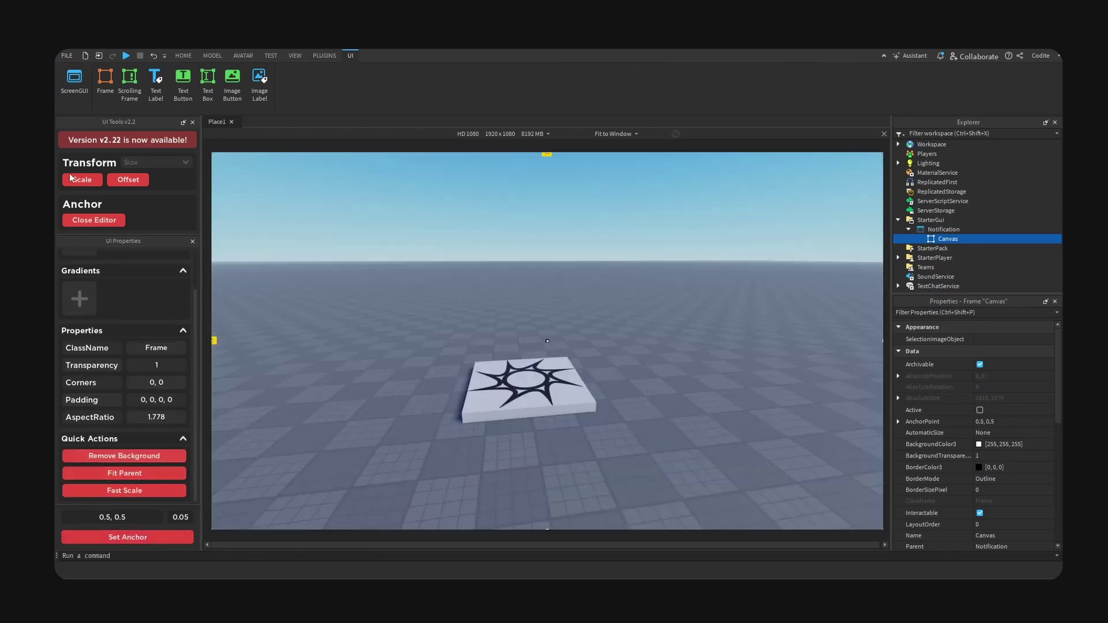
click(81, 183)
Insert a Frame into Canvas and centre it with an anchor of 0.5, 0.5.
right_drag(685, 252, 663, 249)
click(967, 239)
text(fra)
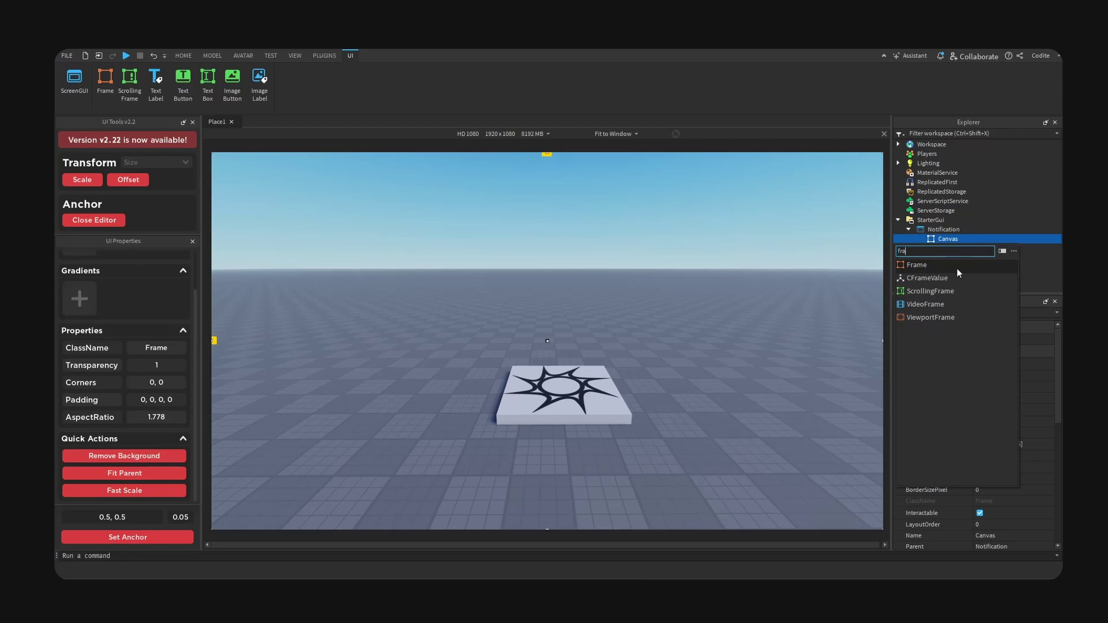
click(956, 266)
click(953, 249)
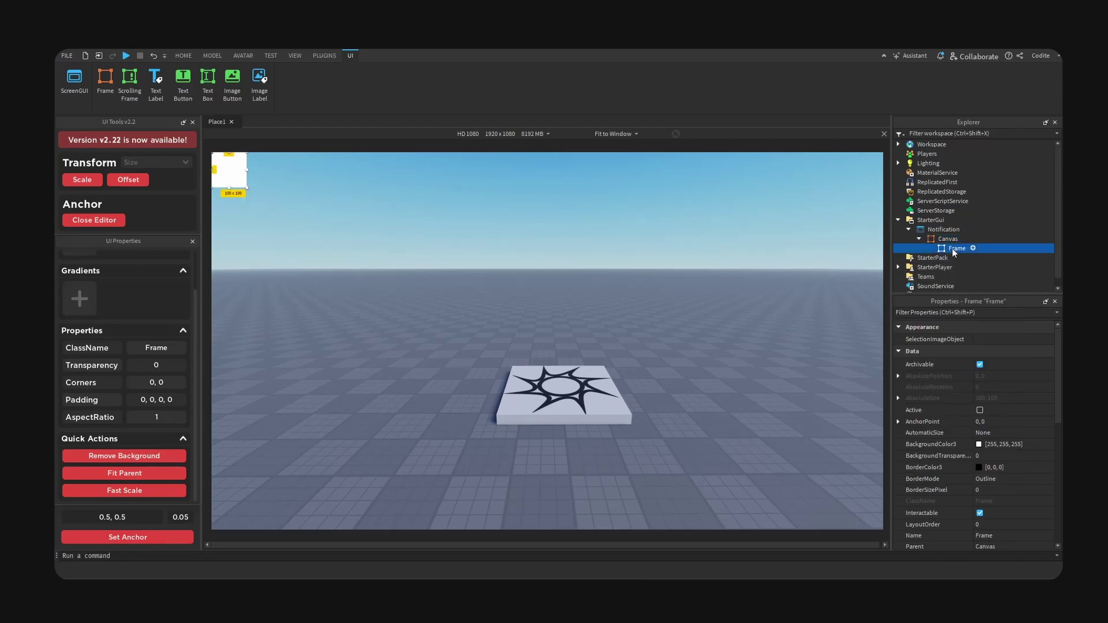
click(143, 539)
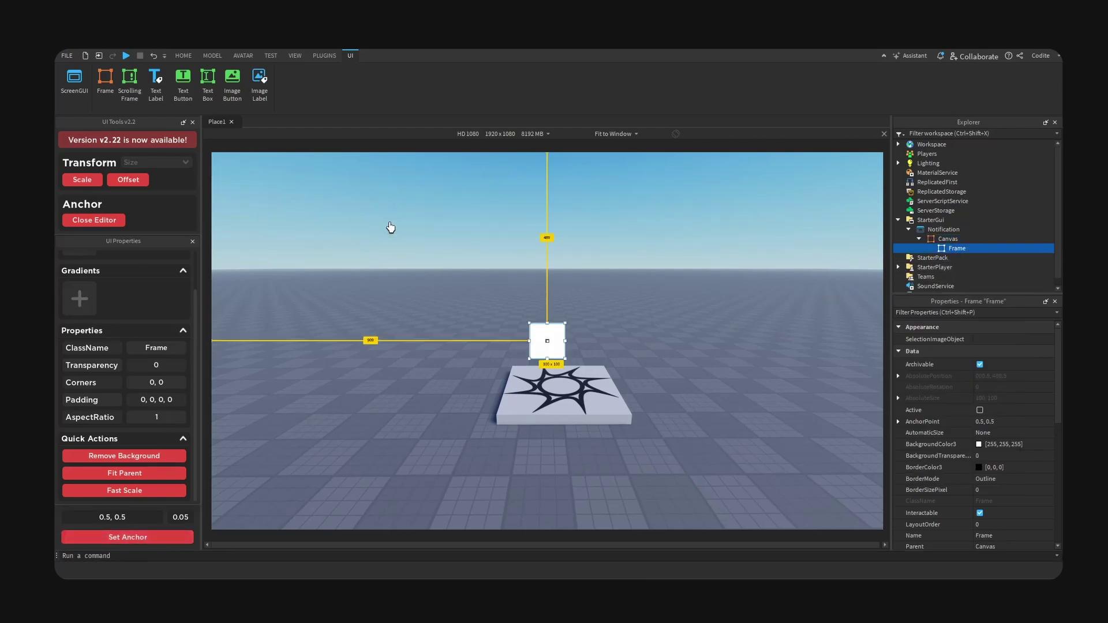
Expand the new frame's AnchorPoint property and enter 0.5 for its Y value.
click(921, 422)
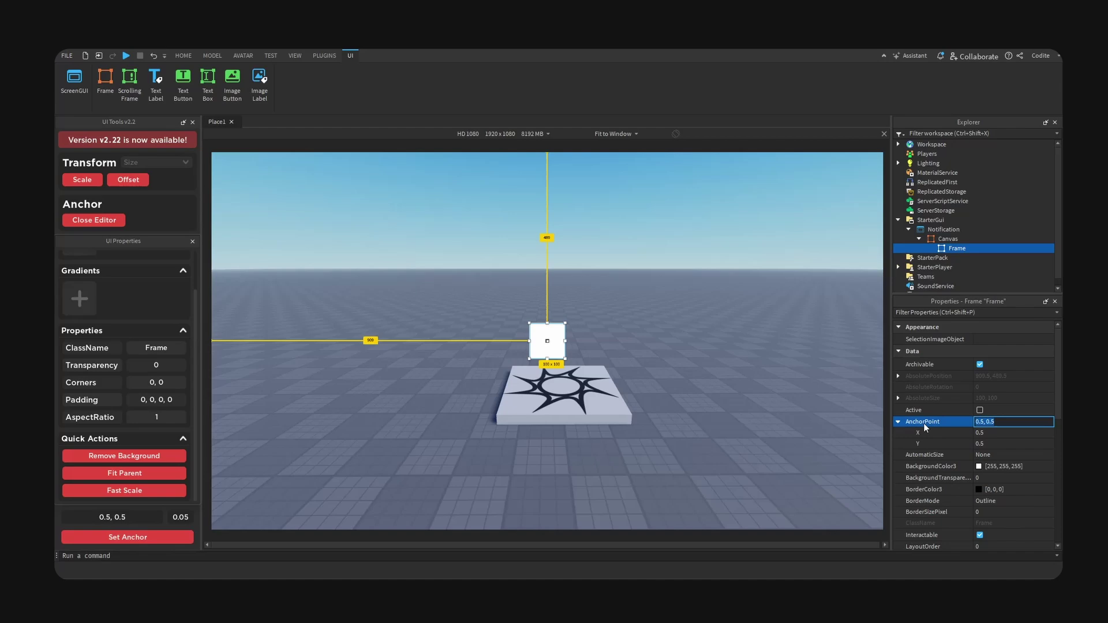
click(1010, 433)
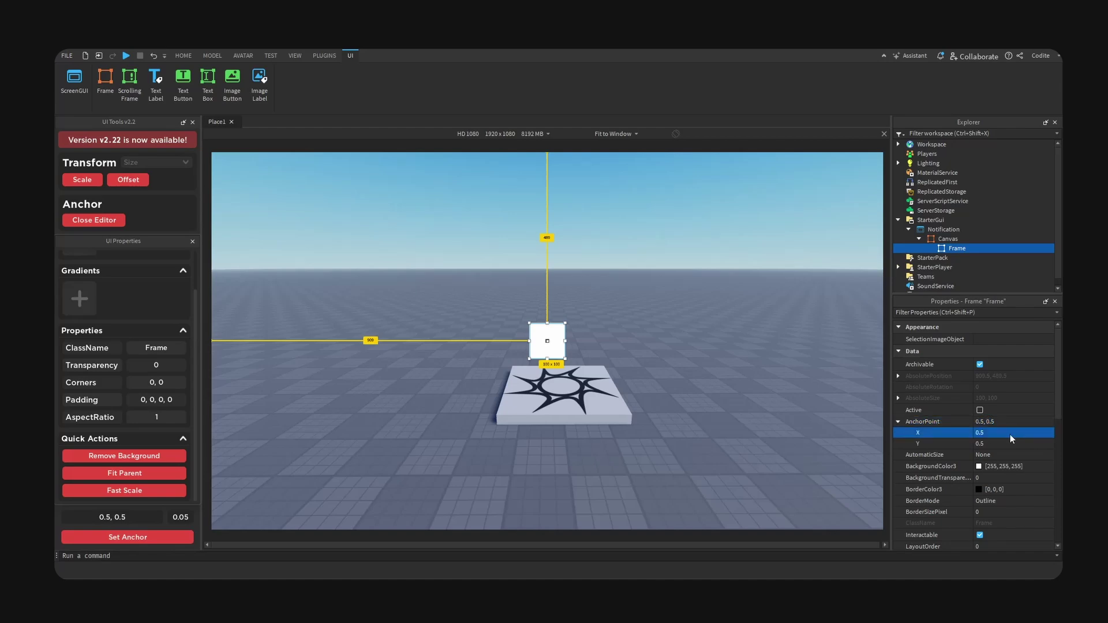
click(1025, 443)
text(.5)
key(Return)
Enlarge the centred frame to a wide rectangle of about 690 × 339 pixels.
right_drag(593, 291, 592, 290)
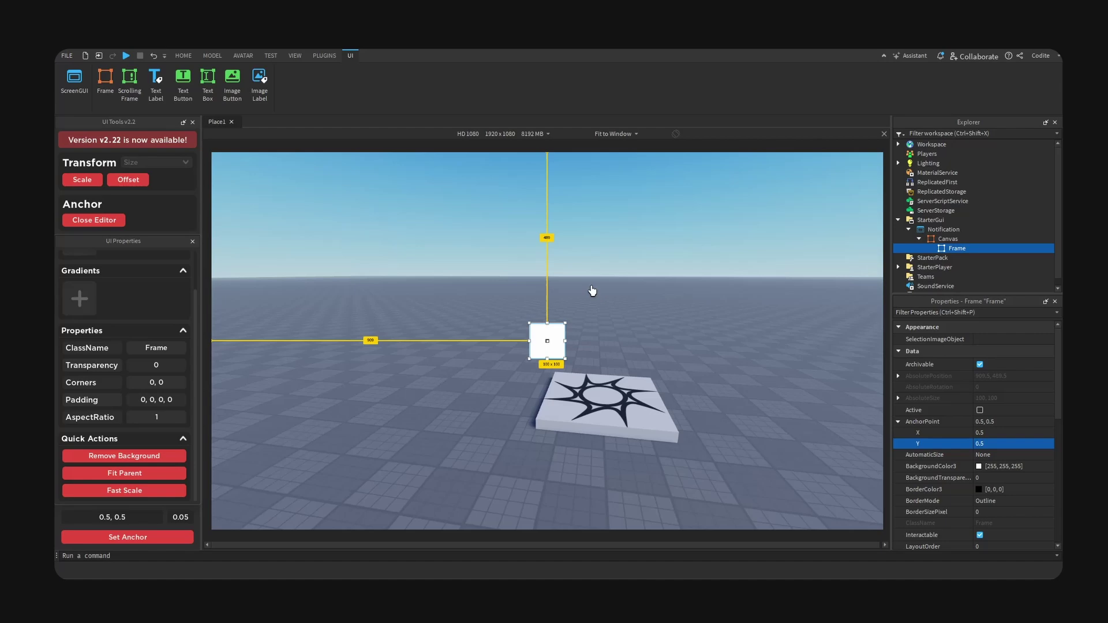
drag(563, 357, 767, 438)
drag(719, 374, 623, 334)
drag(664, 401, 639, 375)
right_drag(750, 374, 782, 349)
scroll(979, 470, down, 5)
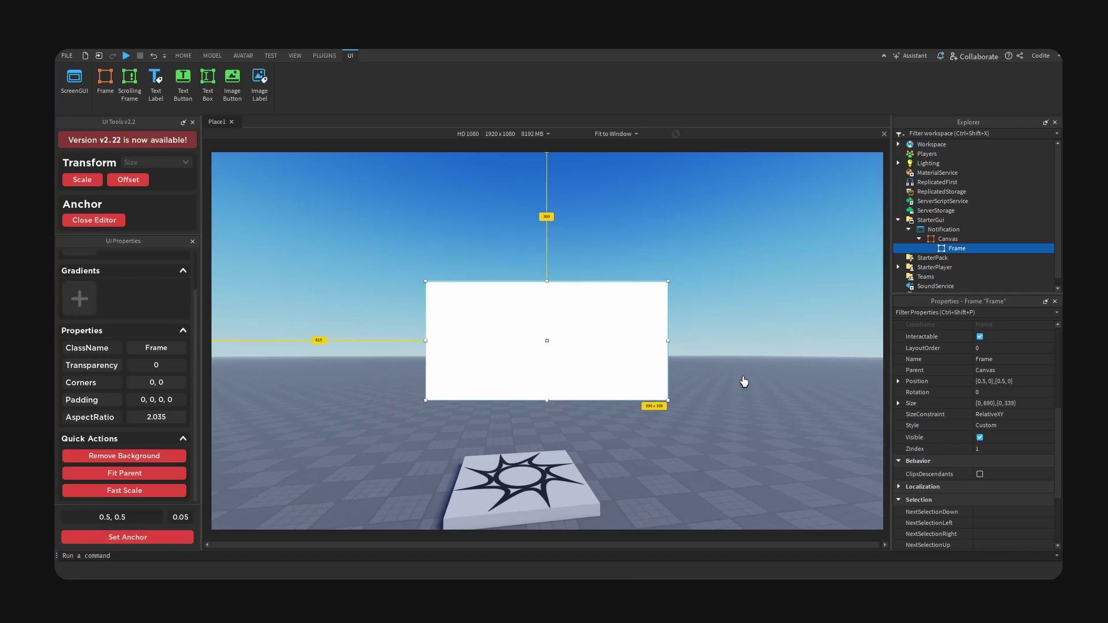
Add a UICorner to the frame inside Canvas.
click(972, 250)
text(uico)
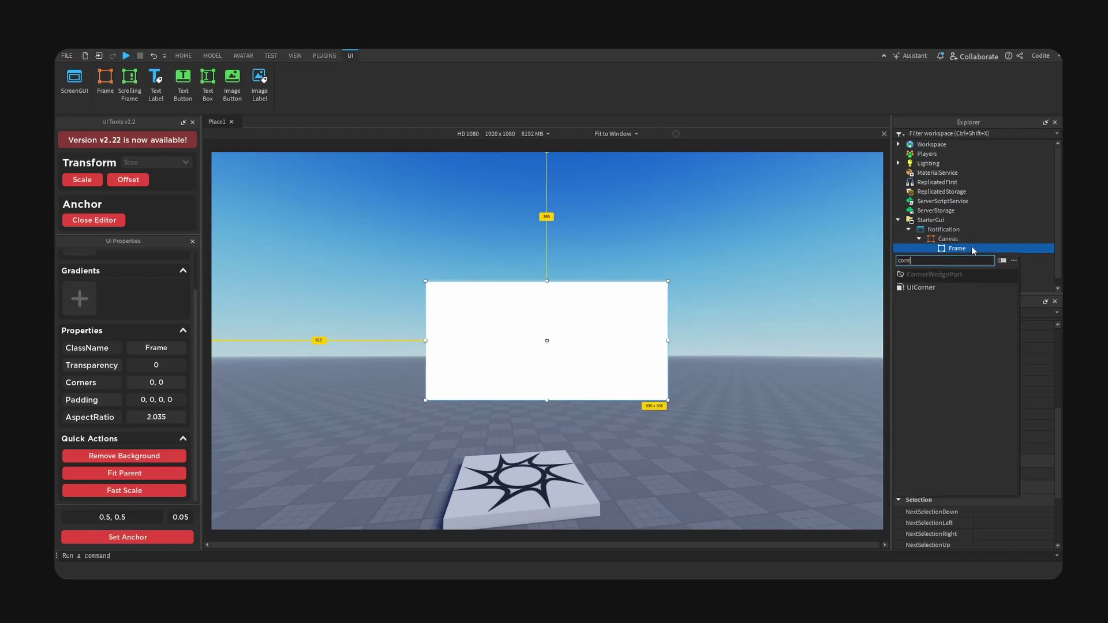
key(Return)
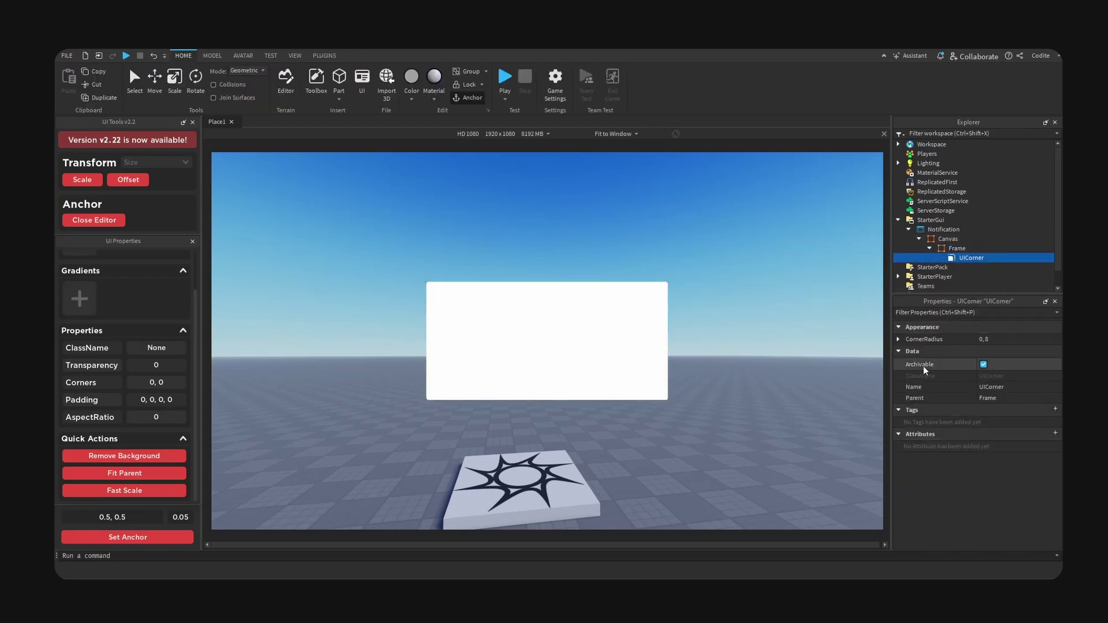
Set the UICorner's CornerRadius to offset 0 and scale 0.1.
click(992, 339)
click(1019, 361)
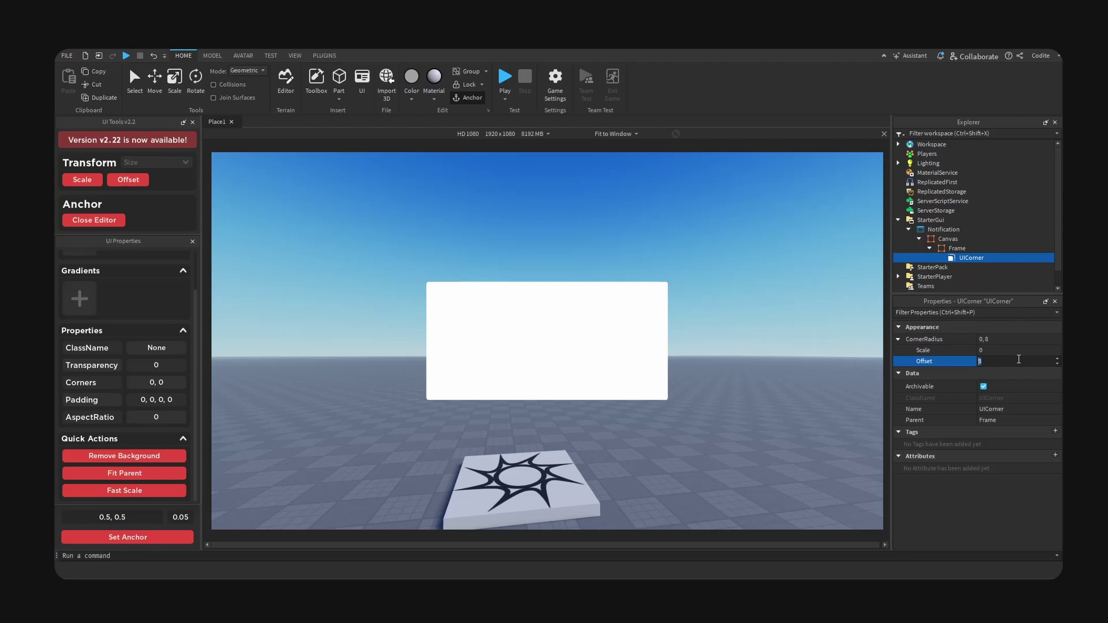
text(0)
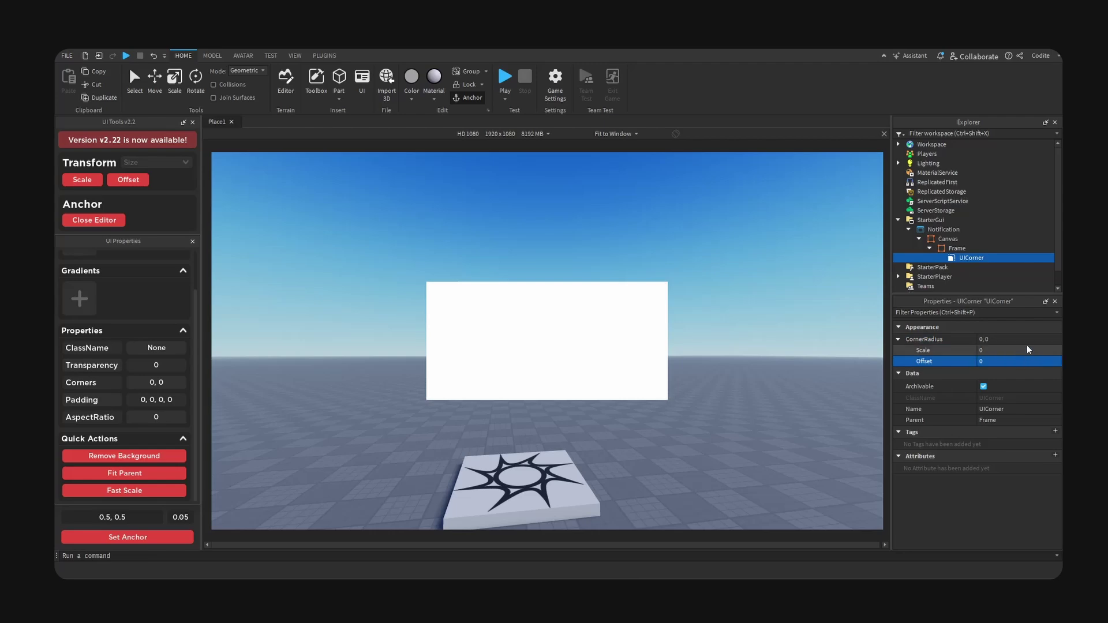
key(Return)
click(1036, 351)
text(.1)
key(Return)
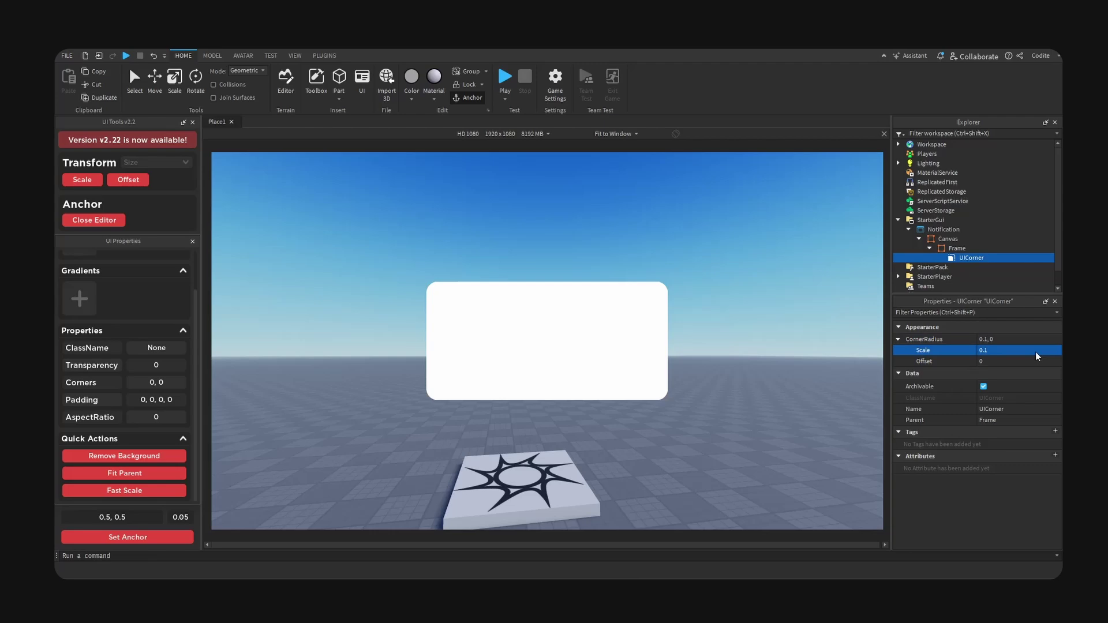
Rename the rounded frame inside Canvas to Main.
right_drag(705, 324, 704, 340)
click(956, 248)
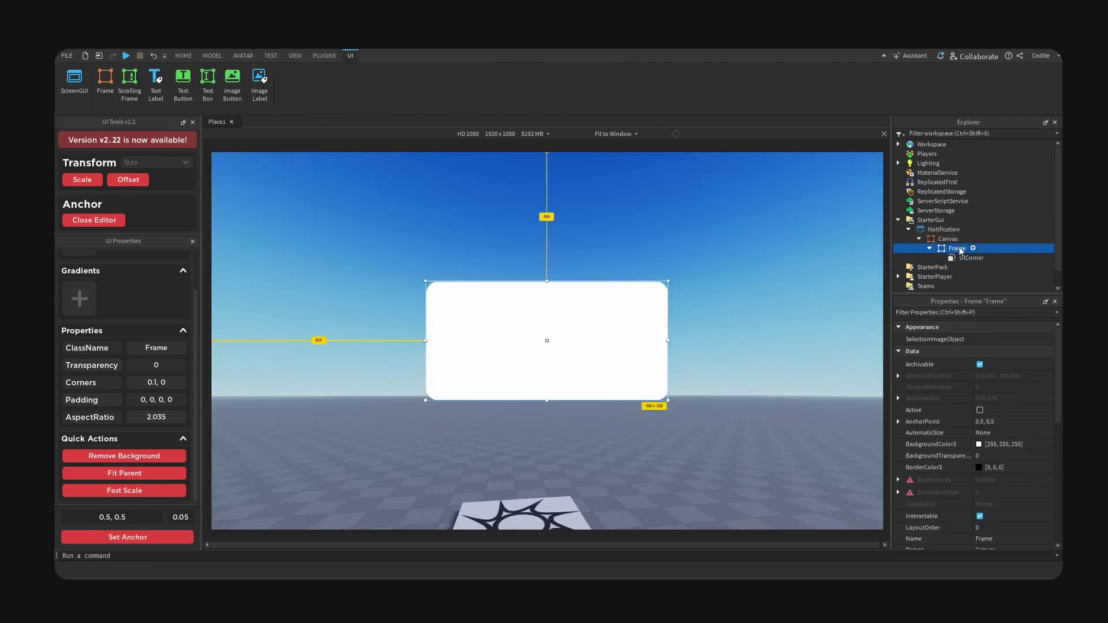
click(963, 249)
text(Main)
key(Return)
Try adjusting the brightness of Main's BackgroundColor3 and return it to white (255, 255, 255).
click(979, 444)
drag(583, 202, 772, 212)
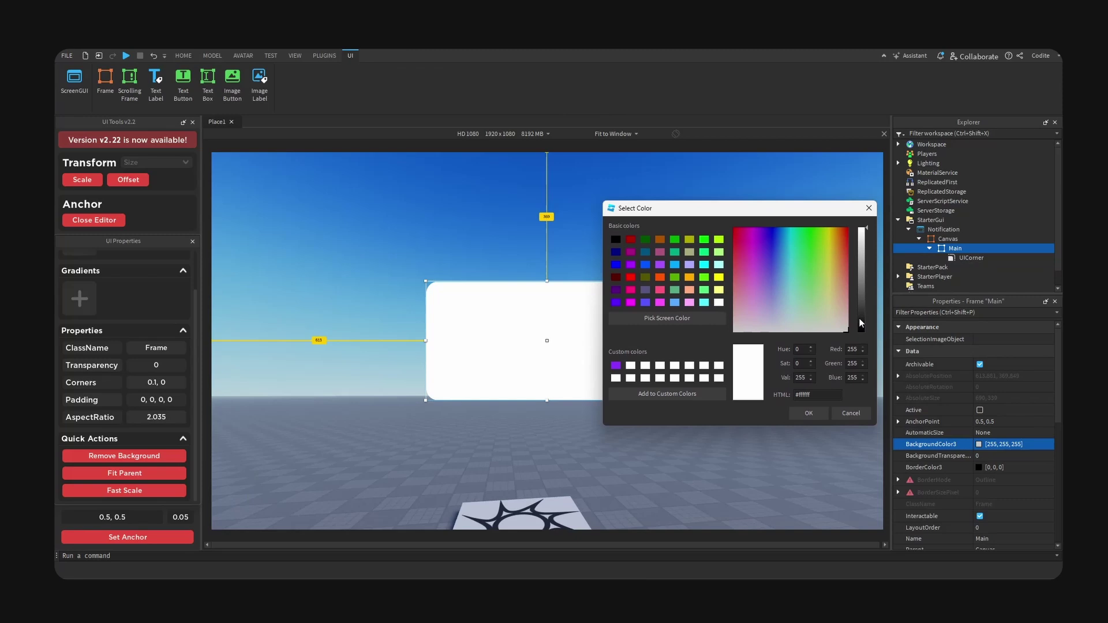
drag(860, 323, 863, 229)
click(809, 413)
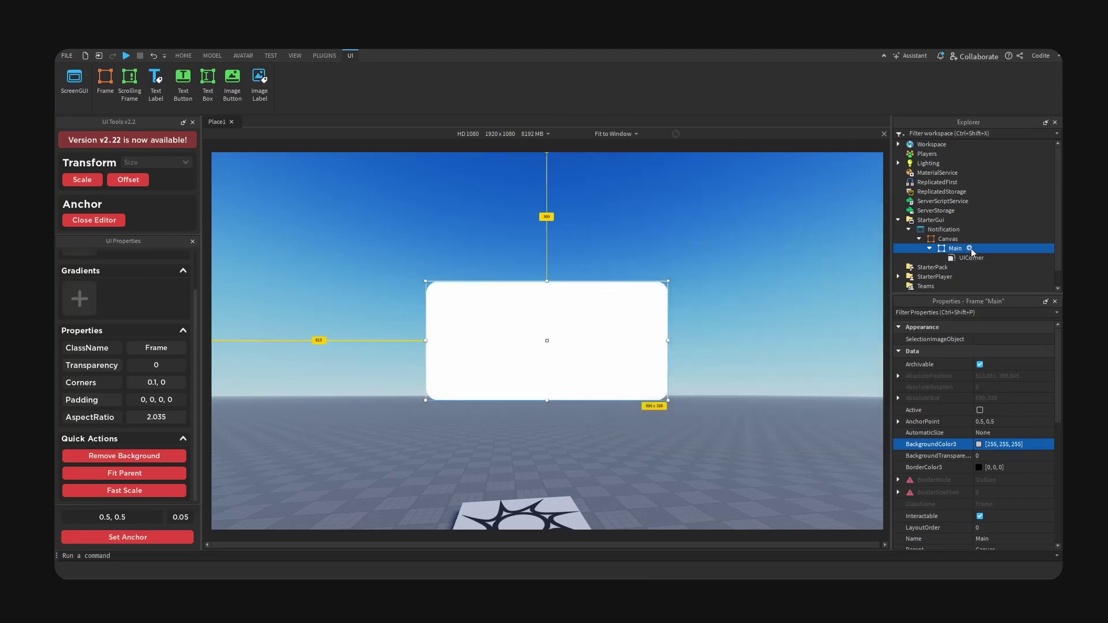
Add a UIGradient to the Main frame and set its rotation to -90.
click(972, 249)
text(grad)
click(947, 286)
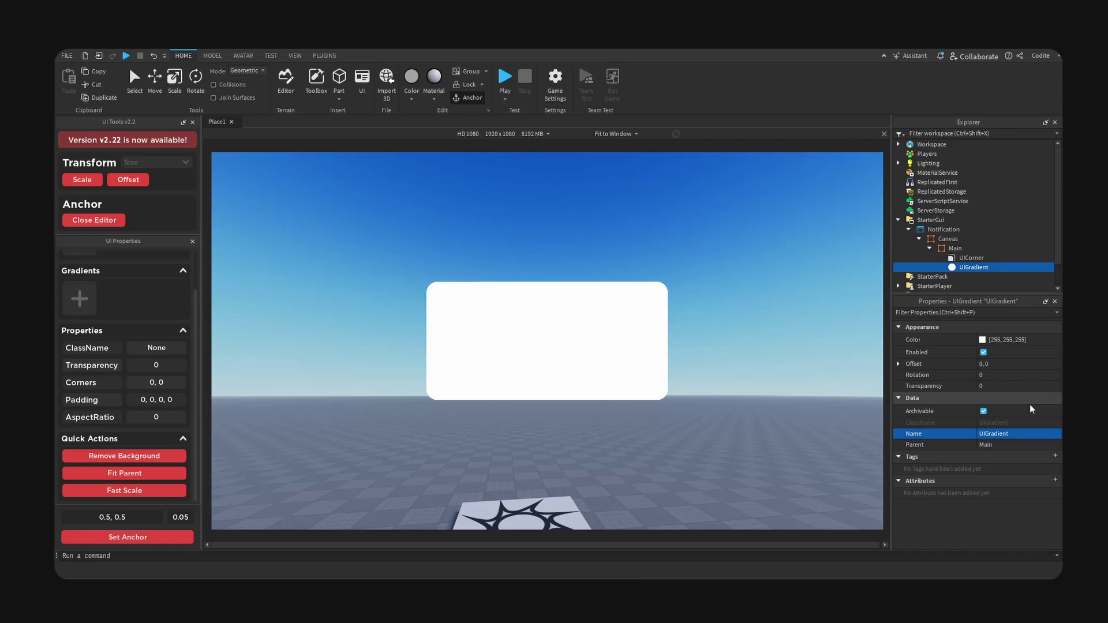
click(1032, 375)
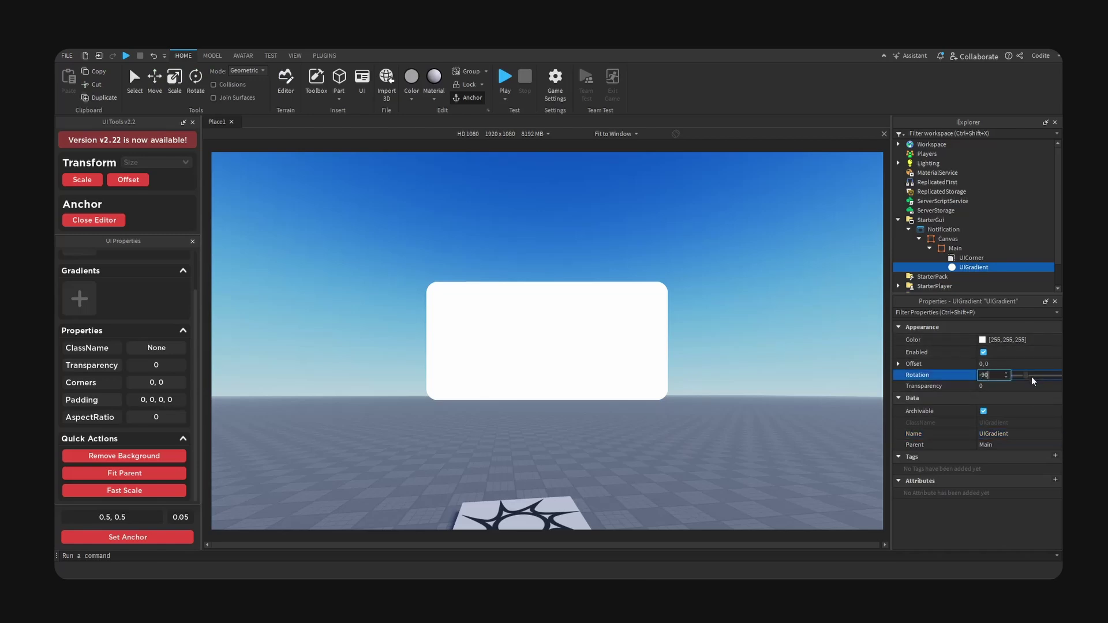
key(Return)
Set the starting colour stop of Main's UIGradient to a near-black grey, #101010.
click(1051, 341)
click(1054, 341)
drag(667, 292, 750, 261)
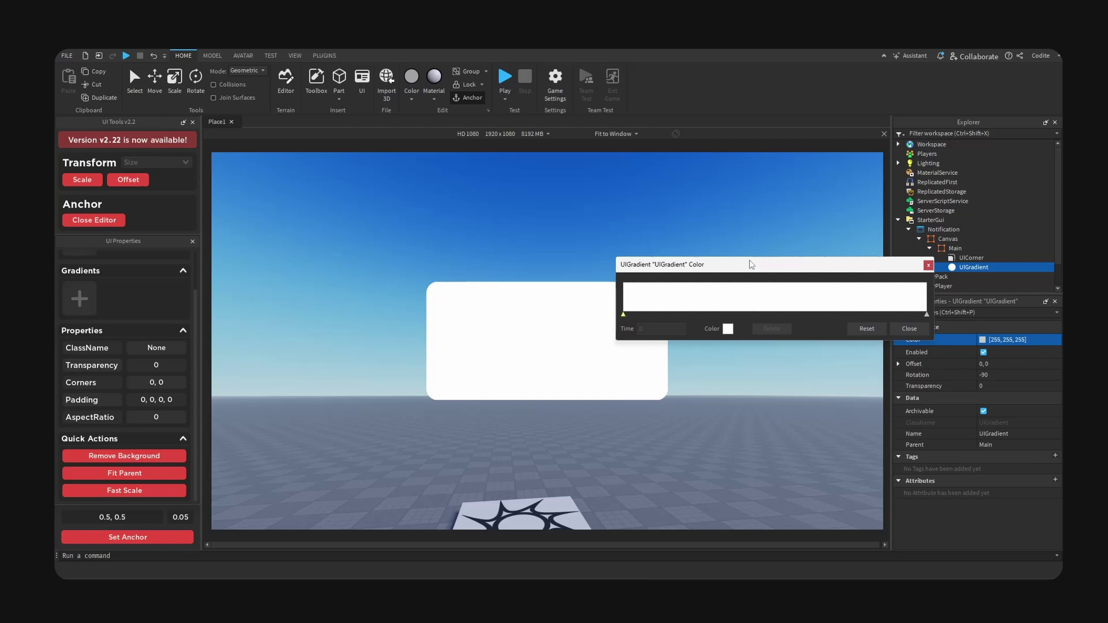
click(727, 328)
drag(588, 219, 753, 219)
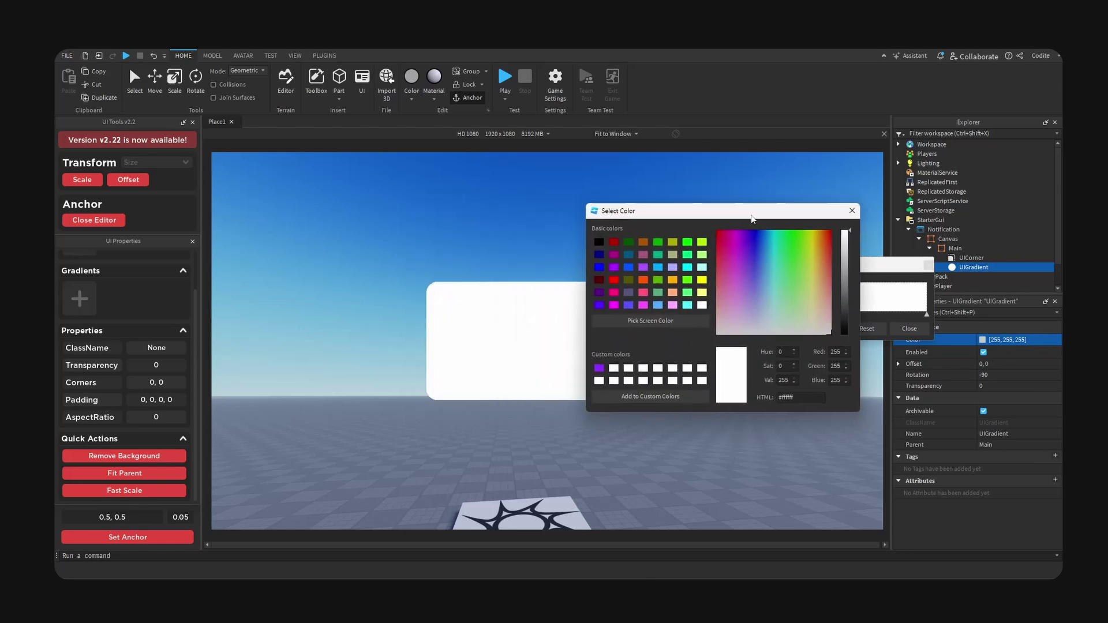
drag(844, 316, 847, 332)
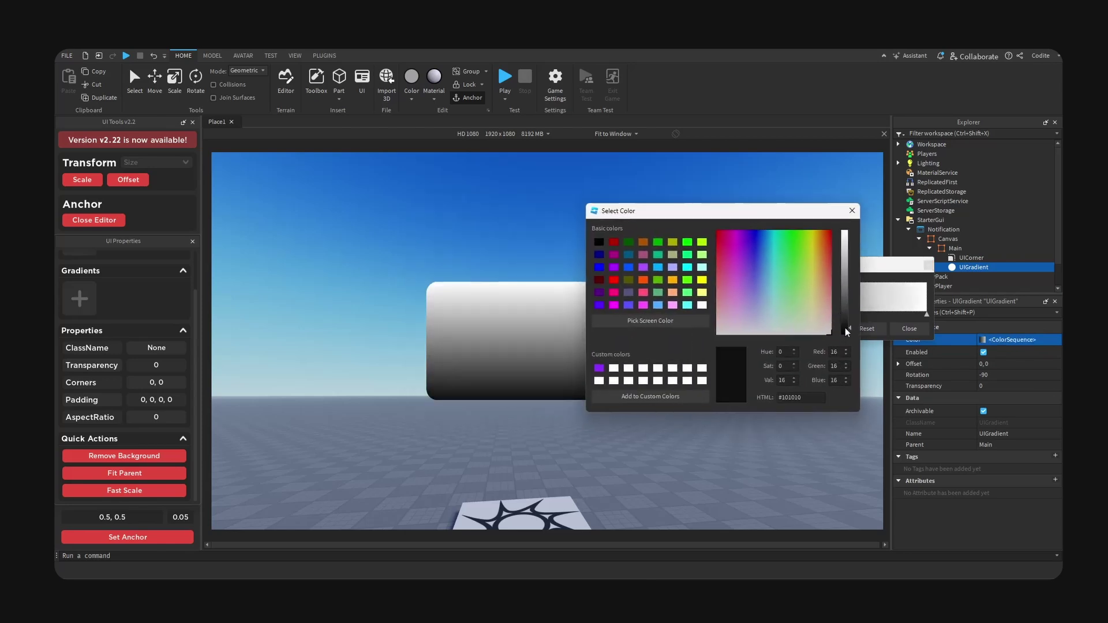
click(852, 210)
Darken the gradient's end stop and add a stop near the middle coloured dark grey #2a2a2a.
drag(796, 263, 825, 249)
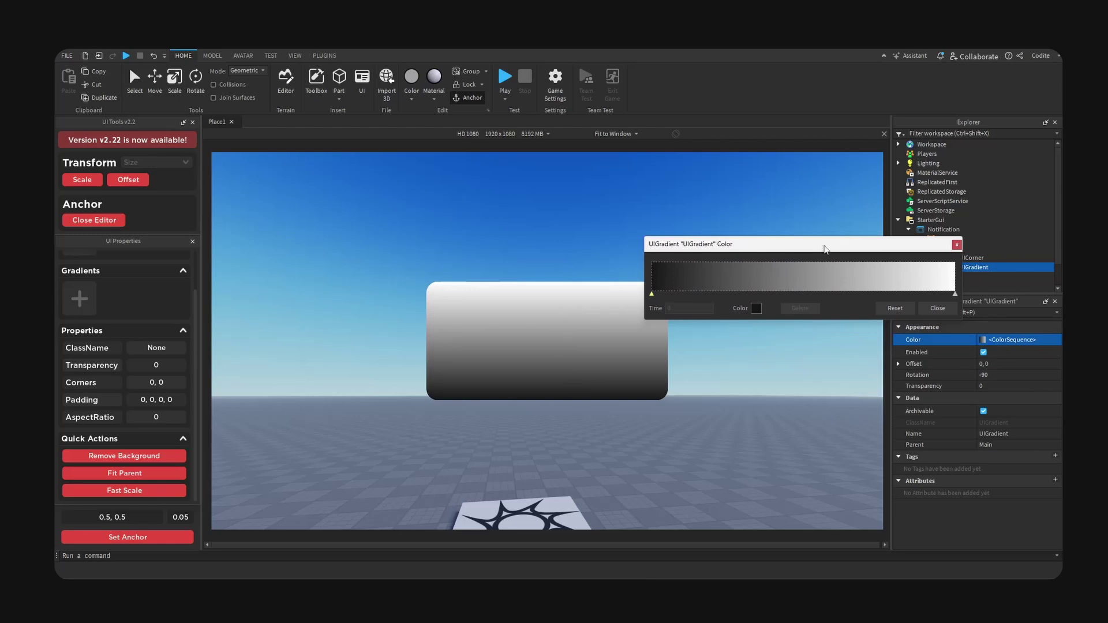
click(815, 294)
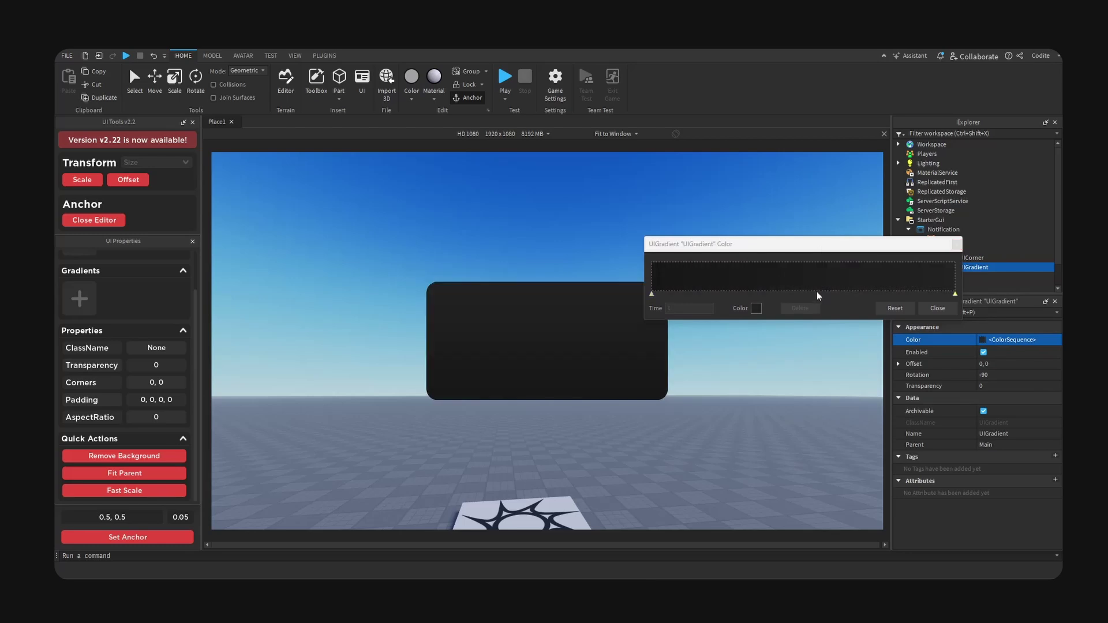
click(756, 308)
drag(462, 204, 653, 227)
mouse_move(865, 342)
mouse_down()
mouse_move(865, 330)
mouse_move(861, 339)
mouse_up()
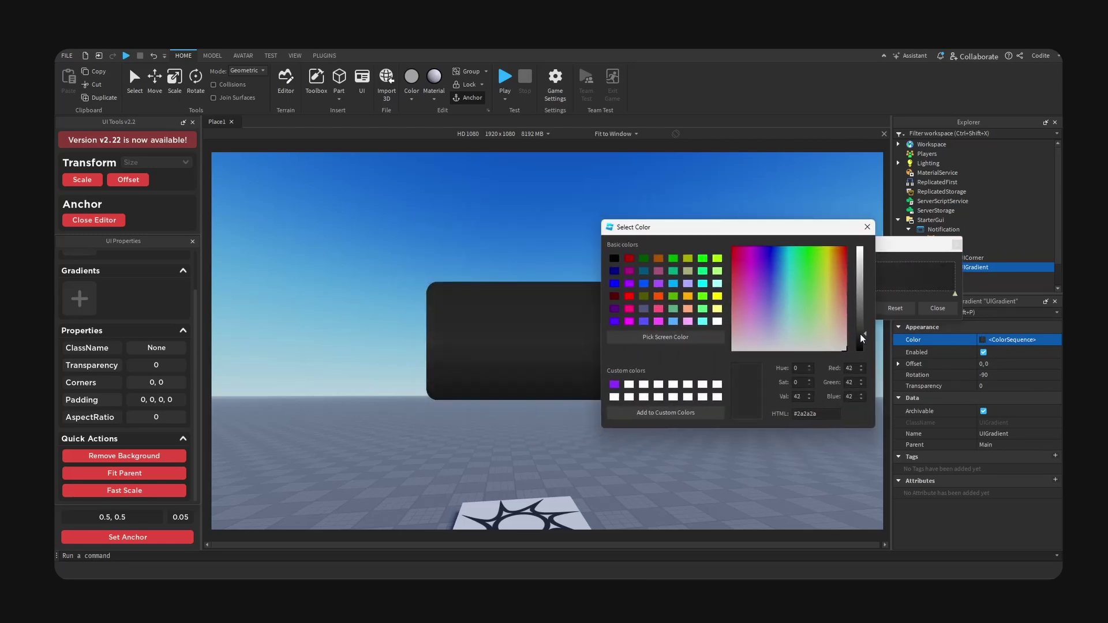
click(866, 227)
click(938, 309)
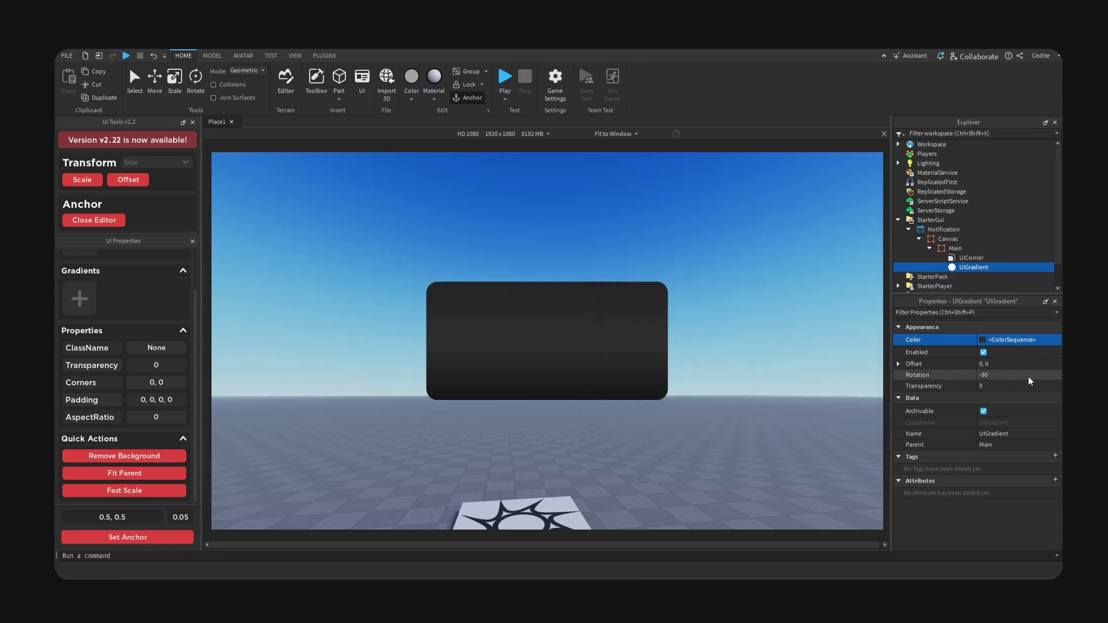
Set the rotation of Main's UIGradient to 45.
click(1029, 376)
text(45)
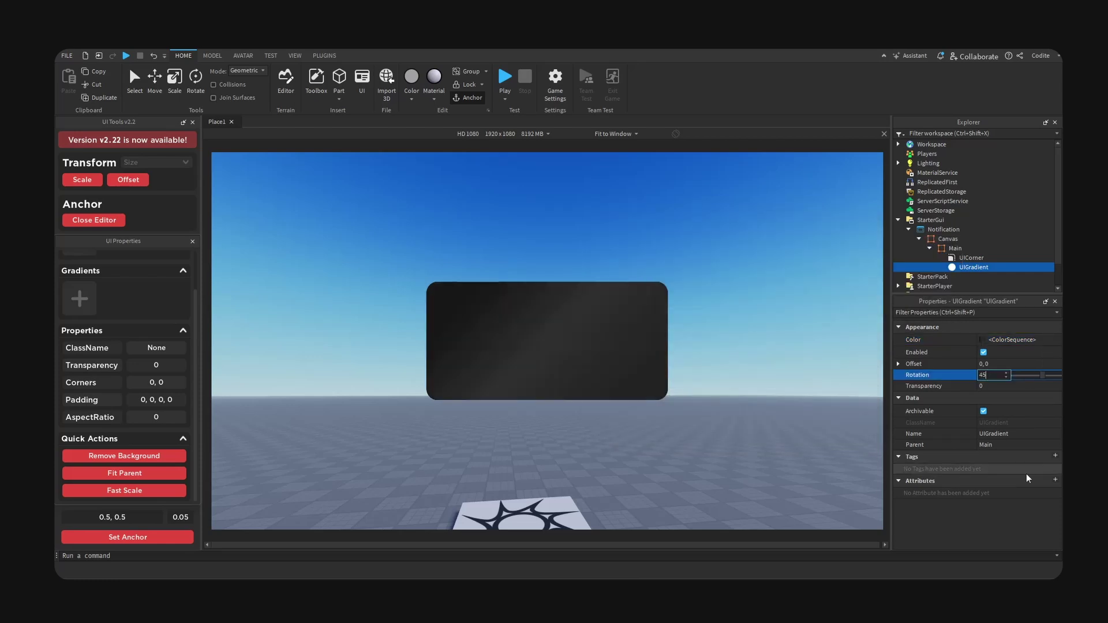
Change the rotation of Main's UIGradient to 55.
key(BackSpace)
key(BackSpace)
text(55)
key(Return)
right_drag(778, 381, 790, 376)
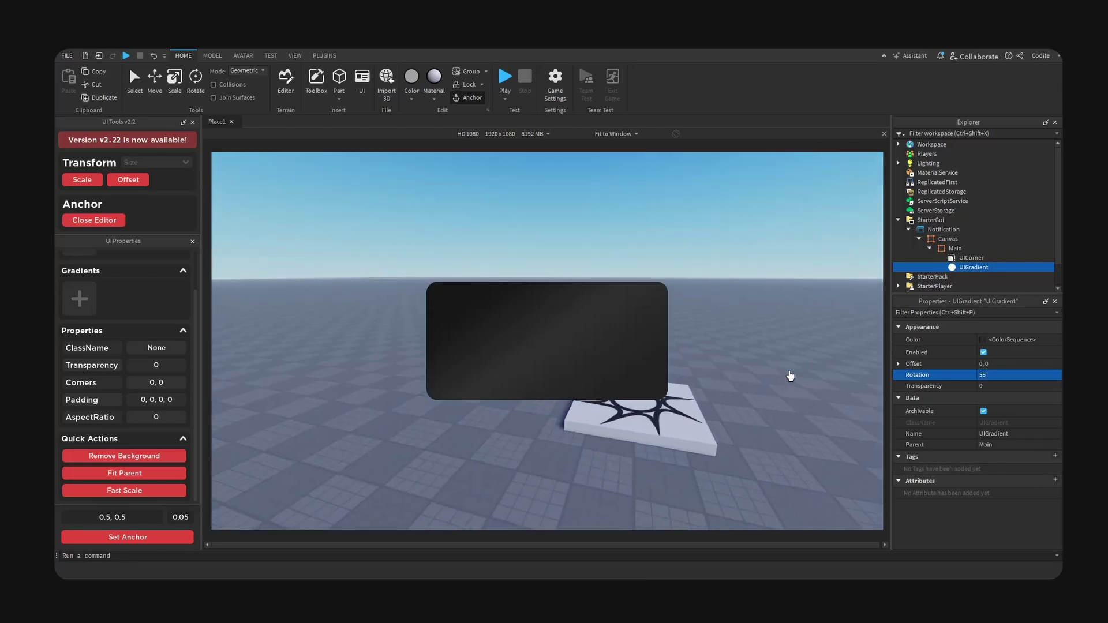
Set the Main frame's background transparency to 0.05.
click(955, 248)
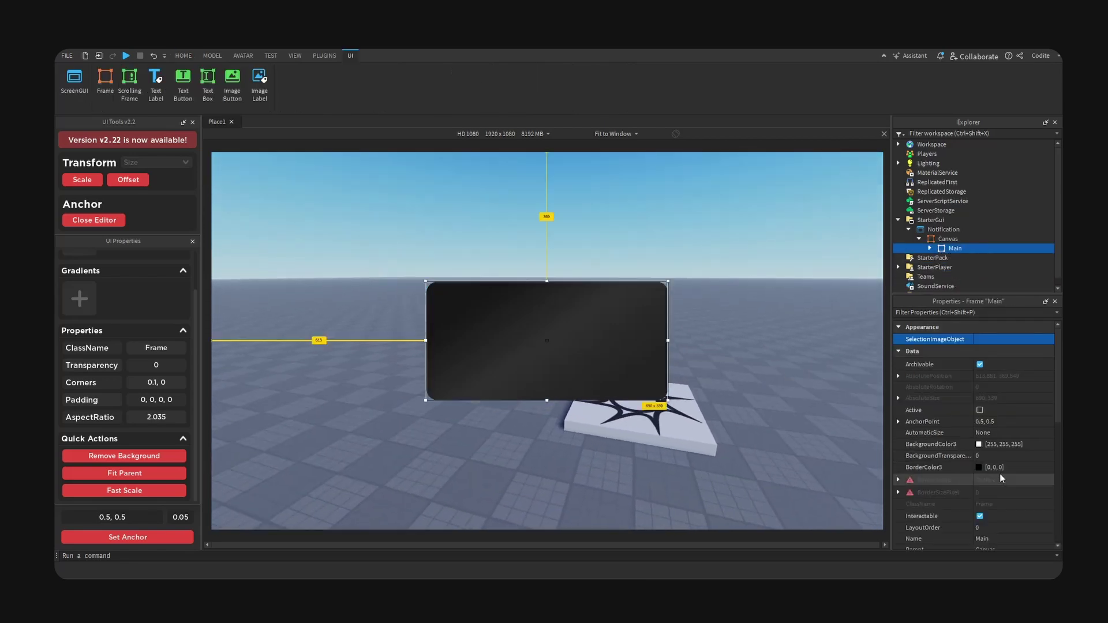
click(1014, 457)
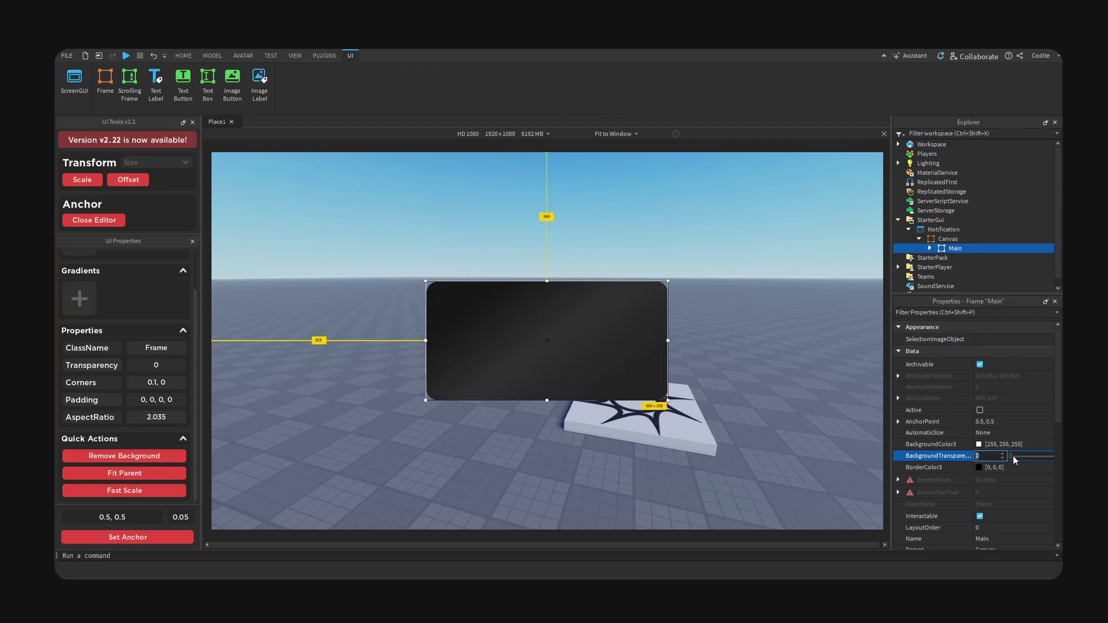
text(.05)
key(Return)
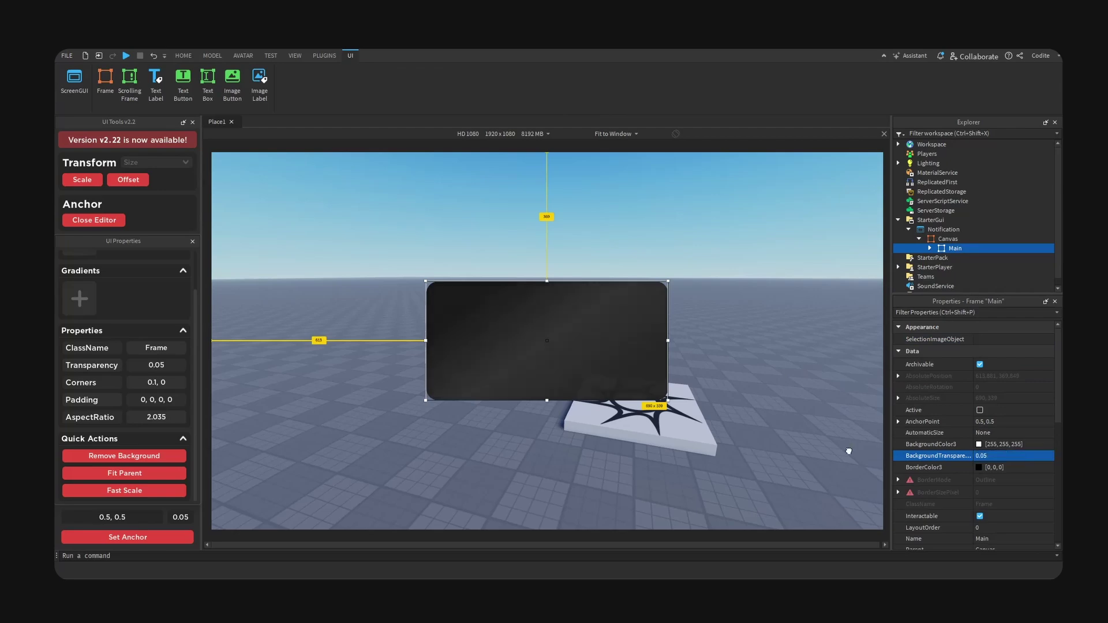
right_drag(721, 398, 734, 385)
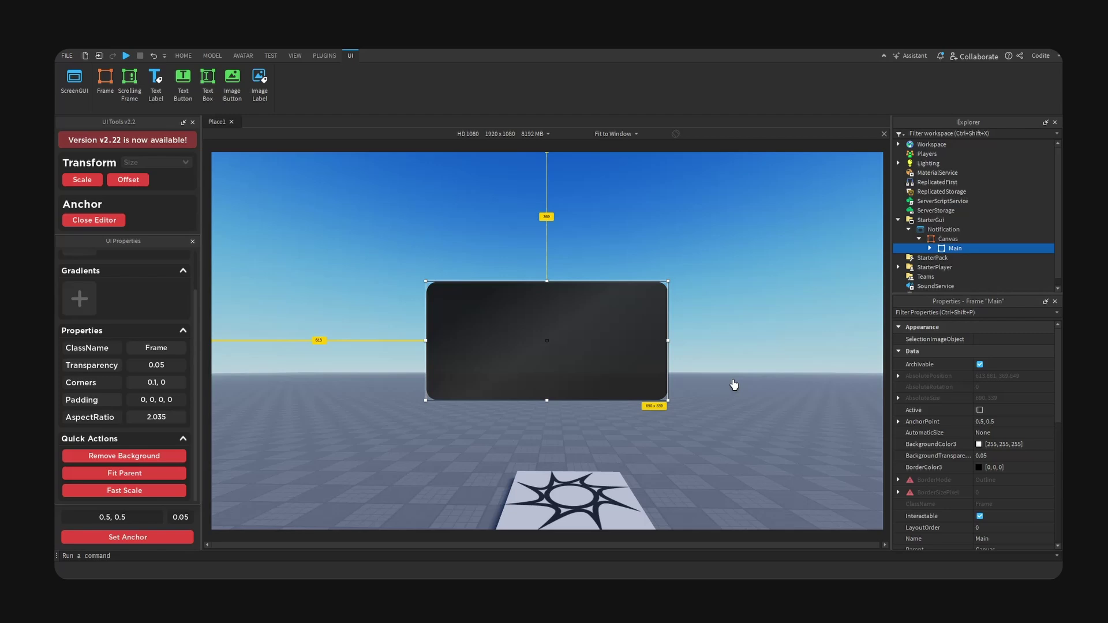
Paste a copy of the Main frame inside Main and rename the copy Stroke.
key(ctrl+shift+v)
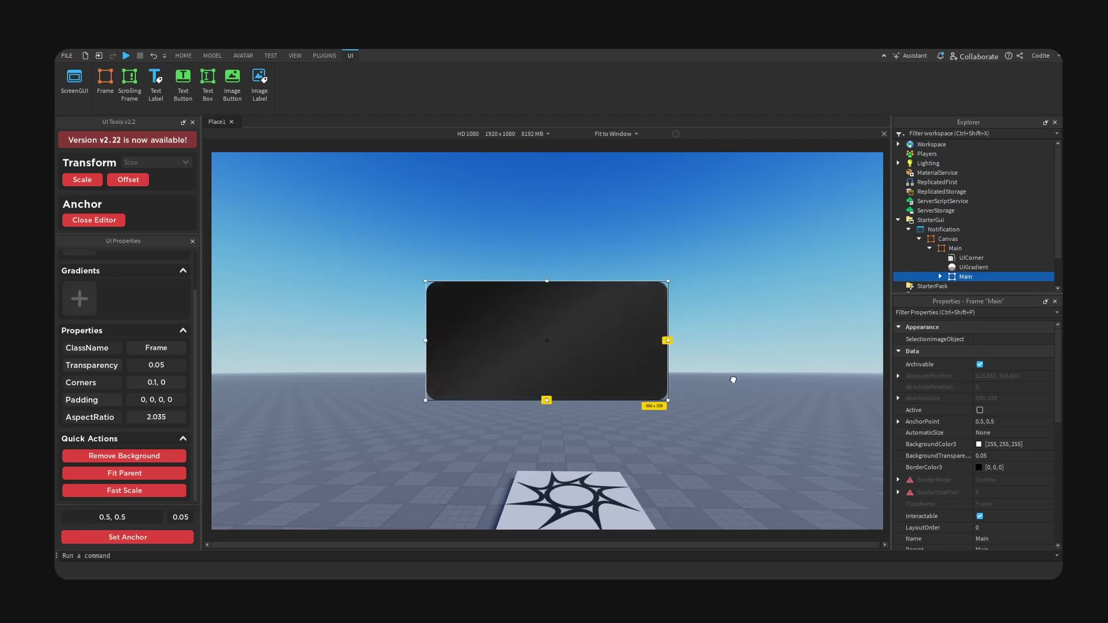
scroll(960, 250, down, 2)
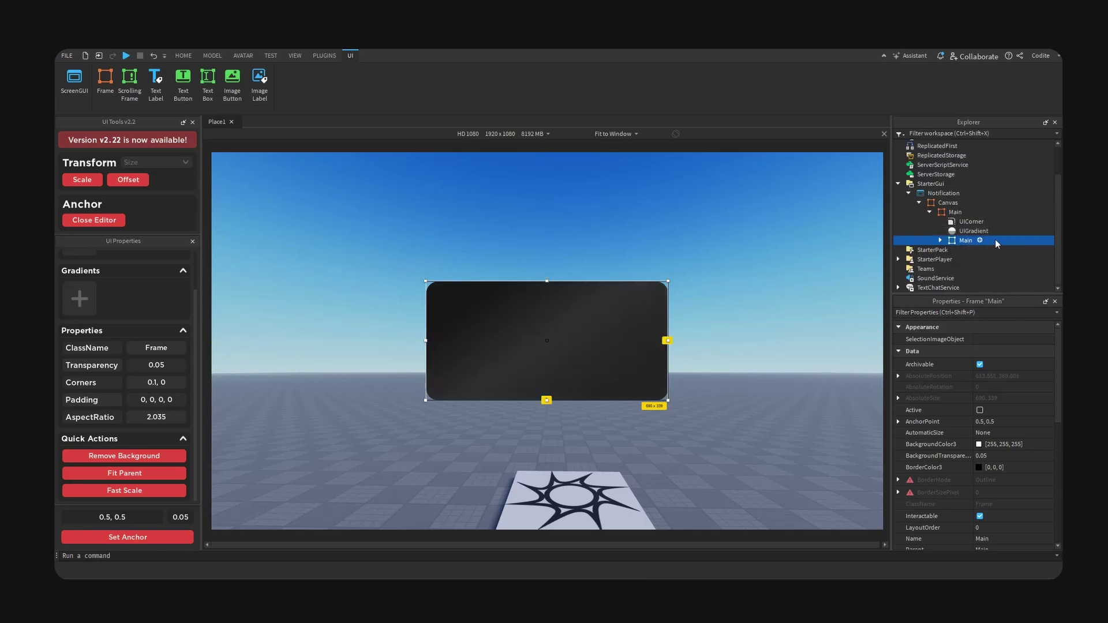
key(F2)
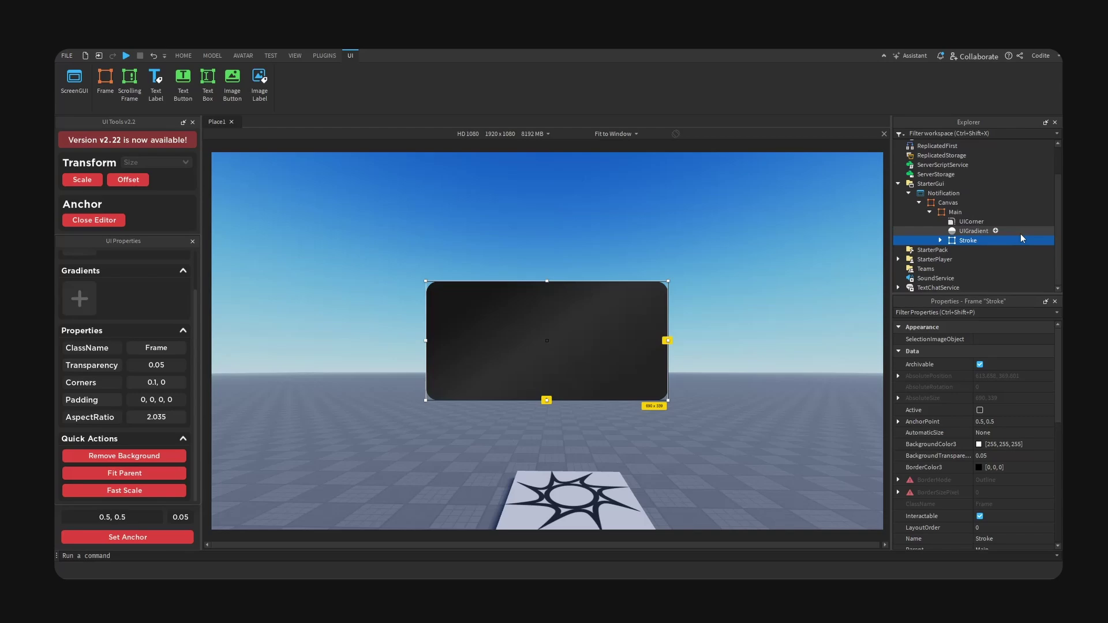
key(Return)
key(Right)
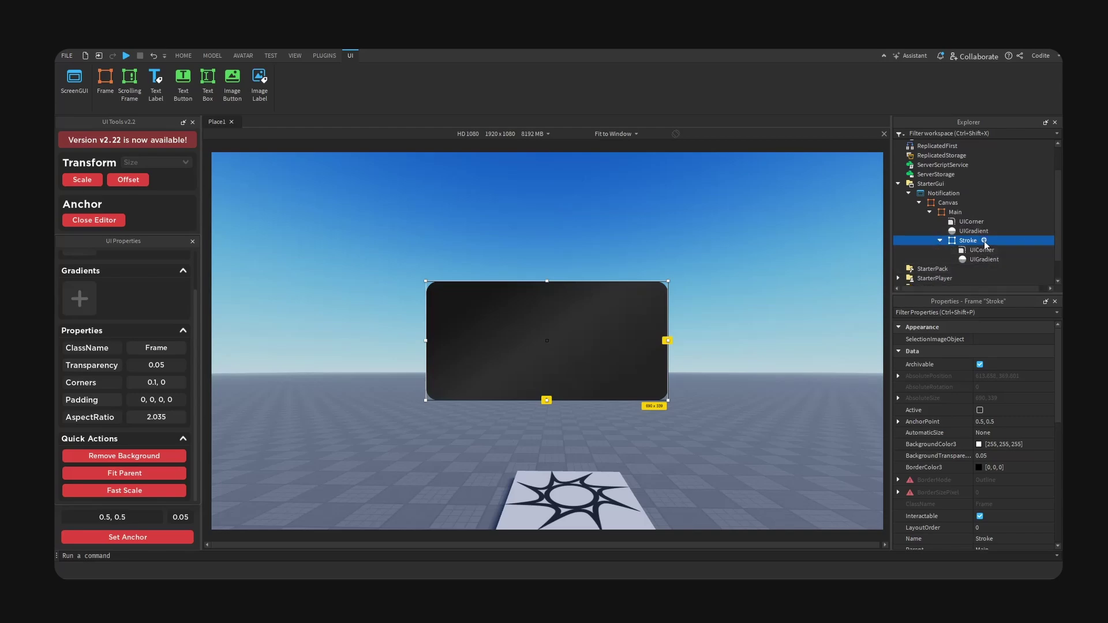
Add a UIStroke to the Stroke frame and set its thickness to 3.
click(987, 241)
text(str)
click(975, 279)
click(1024, 374)
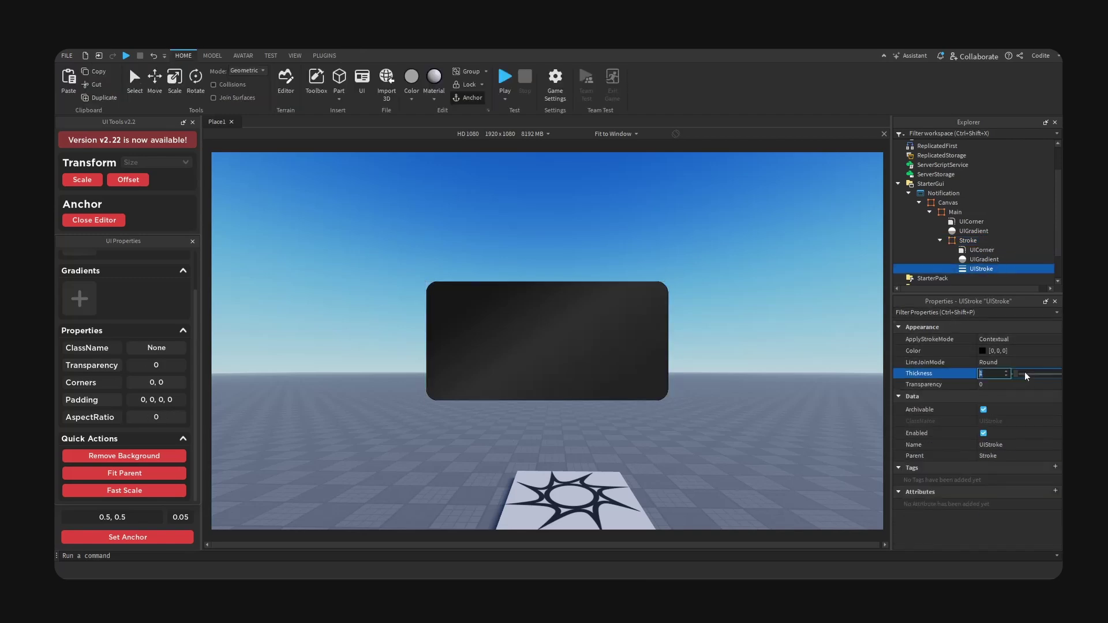
text(3)
key(Return)
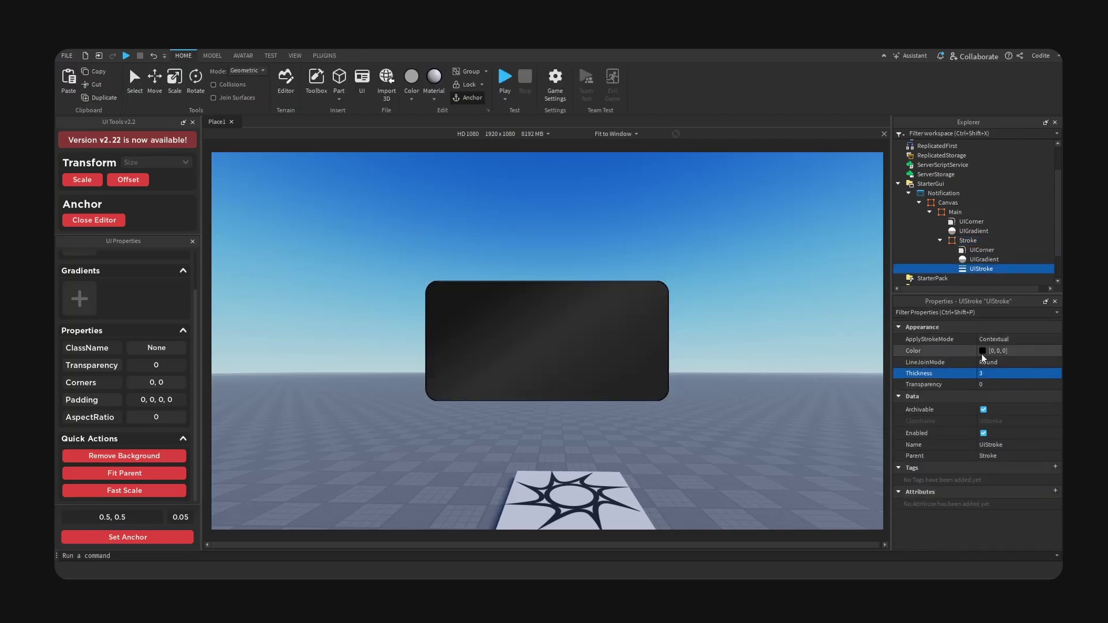
Set the UIStroke's colour to white, #ffffff.
click(981, 351)
mouse_move(679, 230)
mouse_down()
mouse_move(686, 203)
mouse_move(942, 207)
mouse_move(769, 228)
mouse_up()
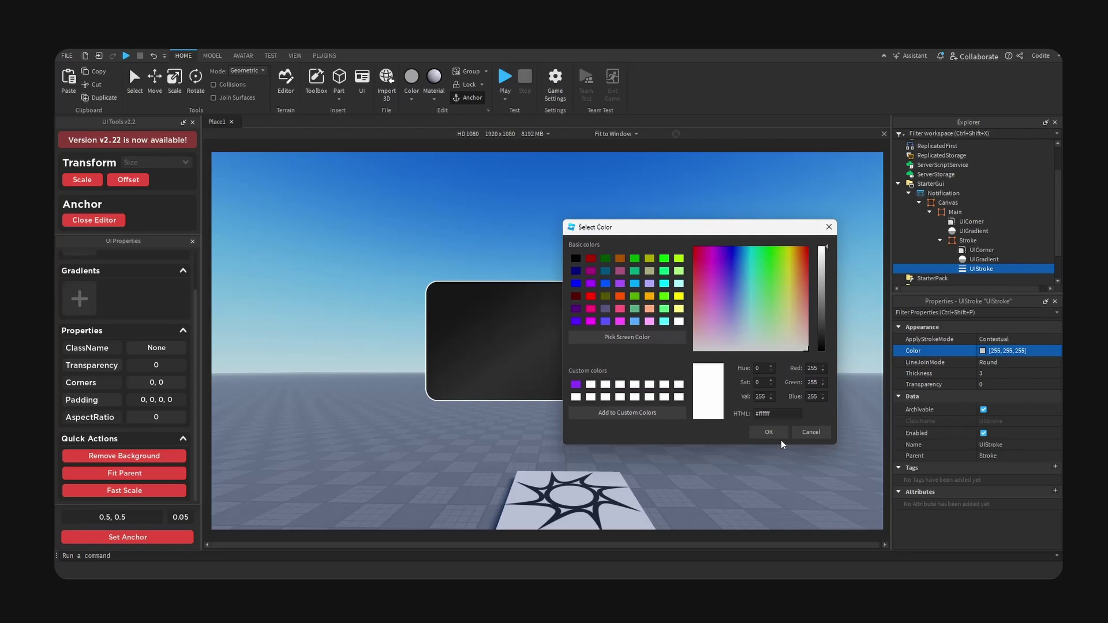
click(775, 432)
Show the canvas at actual resolution and shrink the Stroke frame to about 671 x 321, leaving a narrow margin inside Main.
click(963, 243)
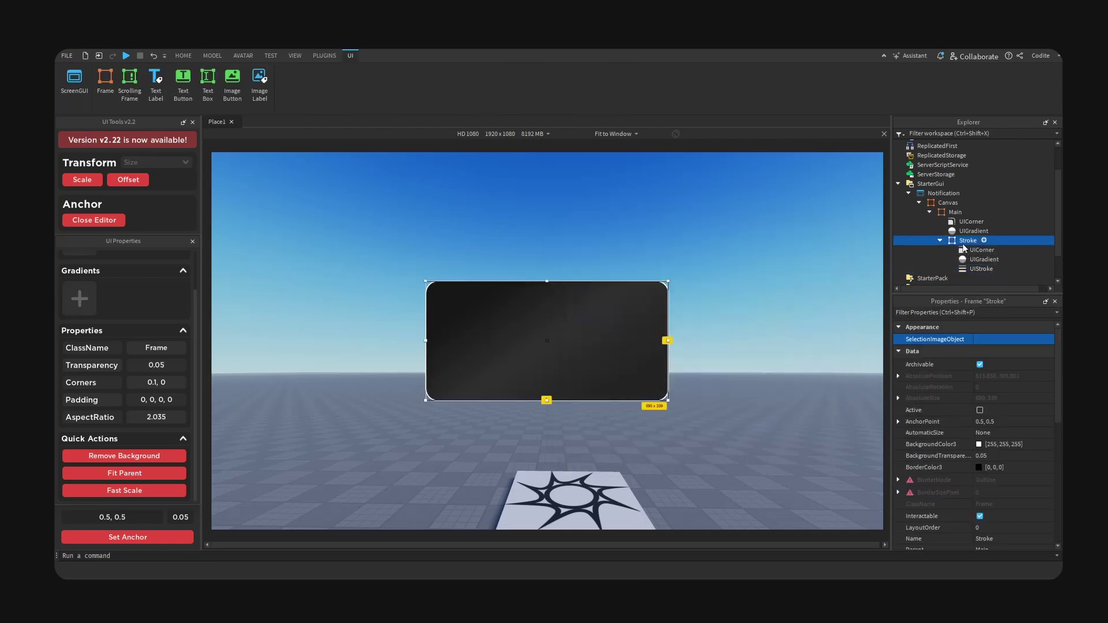
click(612, 133)
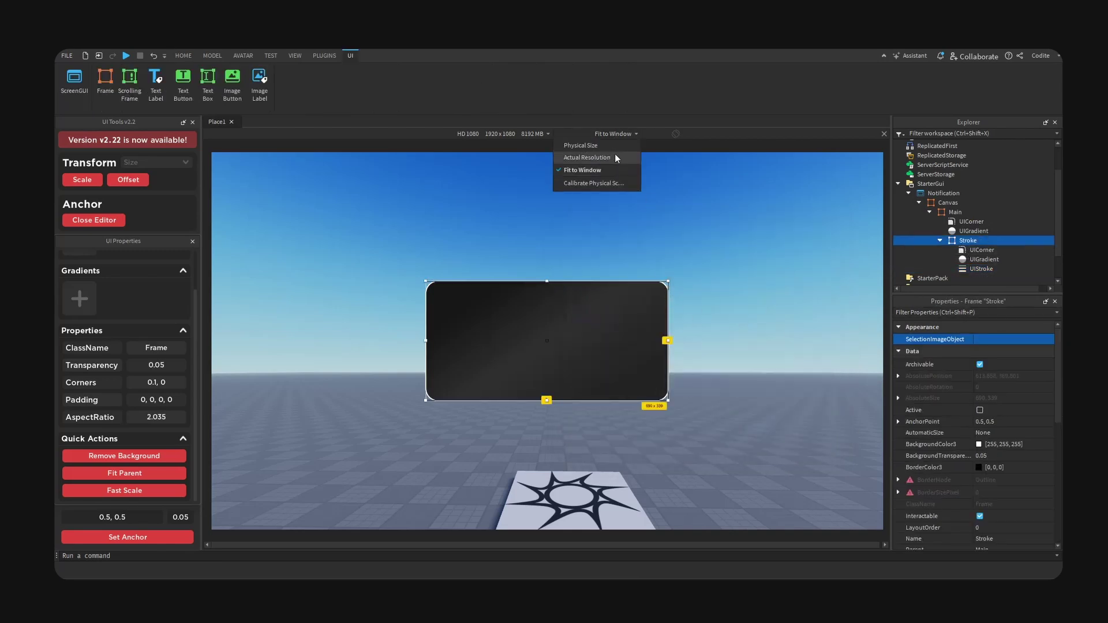
click(618, 156)
scroll(578, 537, down, 2)
drag(579, 538, 664, 551)
drag(391, 287, 396, 292)
drag(755, 467, 752, 463)
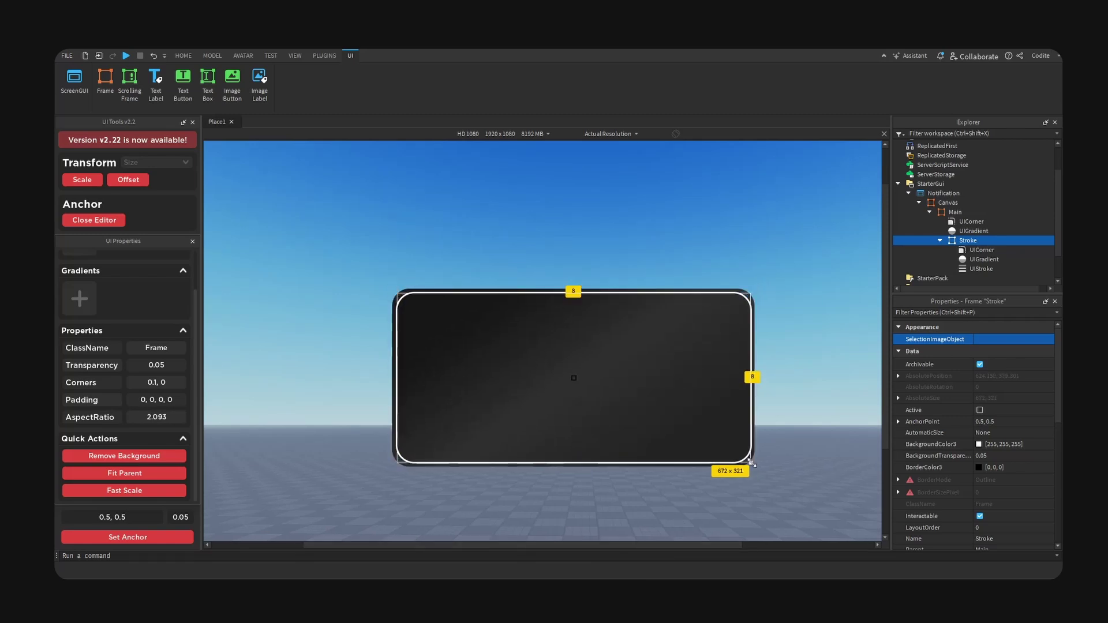
Set the Stroke frame's corner radius scale to 0.075 and its background transparency to 1.
click(981, 249)
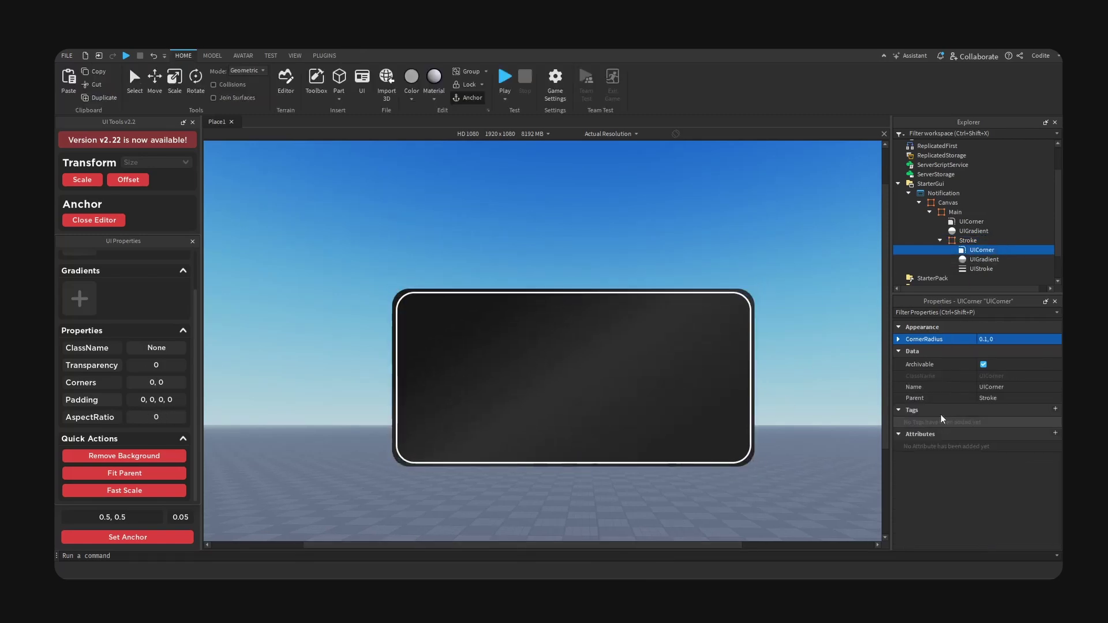
click(898, 340)
click(1028, 350)
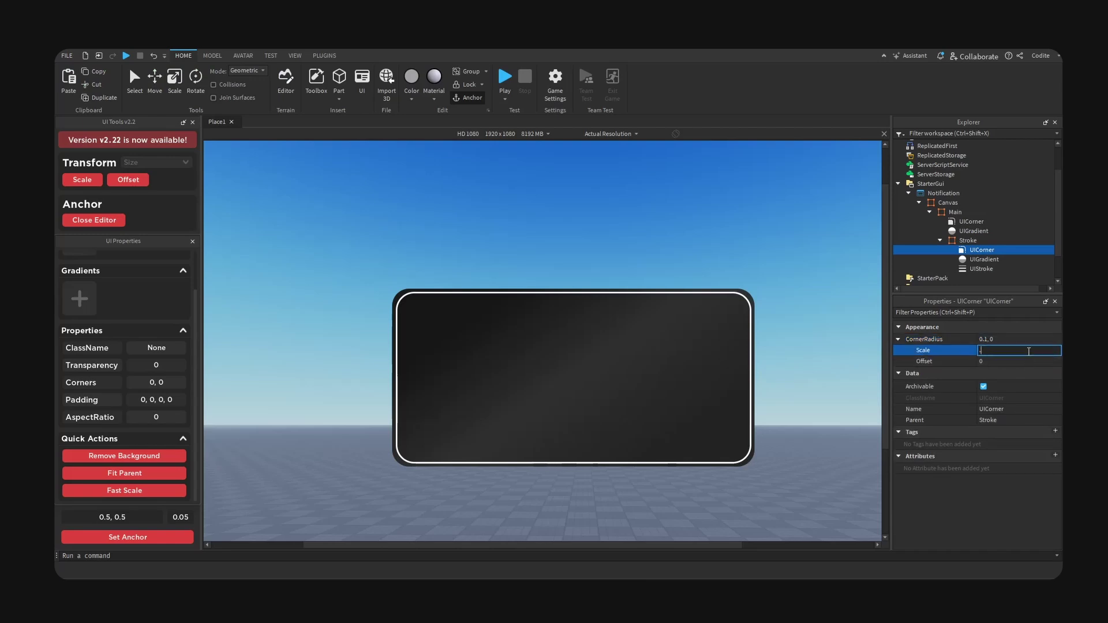
text(0.05)
key(Return)
text(.075)
key(Return)
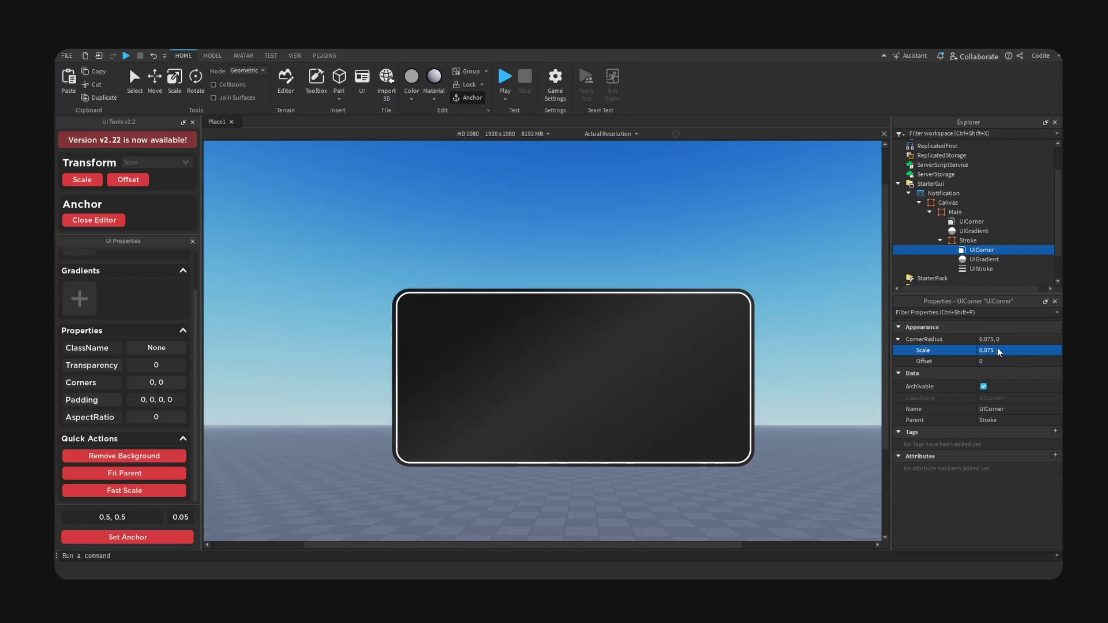
click(952, 241)
click(939, 241)
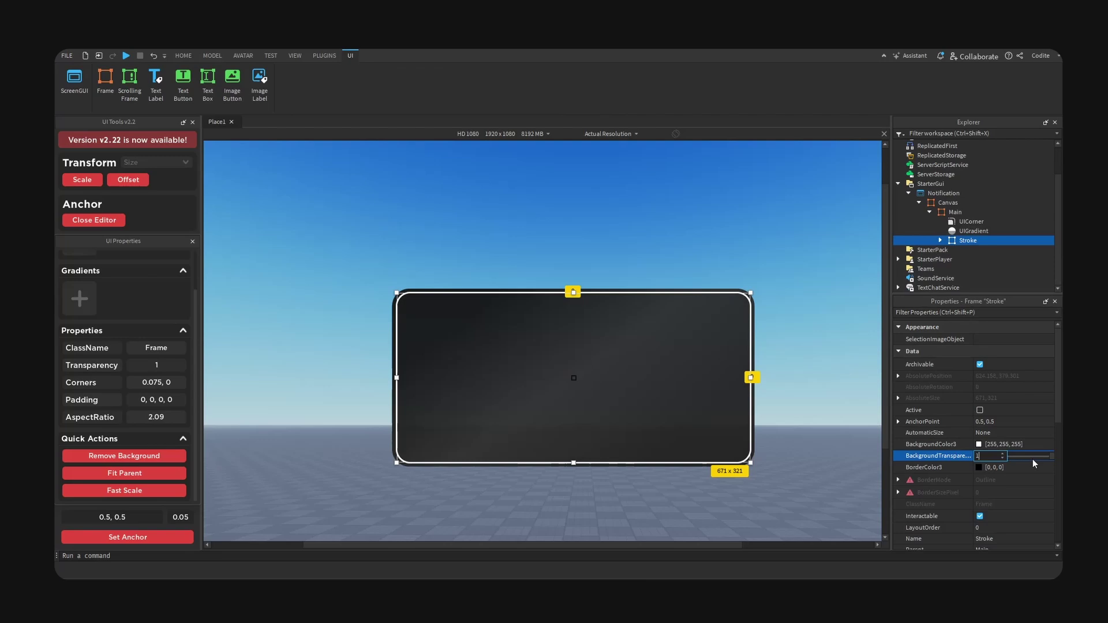
Add a UIGradient to the UIStroke inside the Stroke frame.
click(939, 240)
click(980, 269)
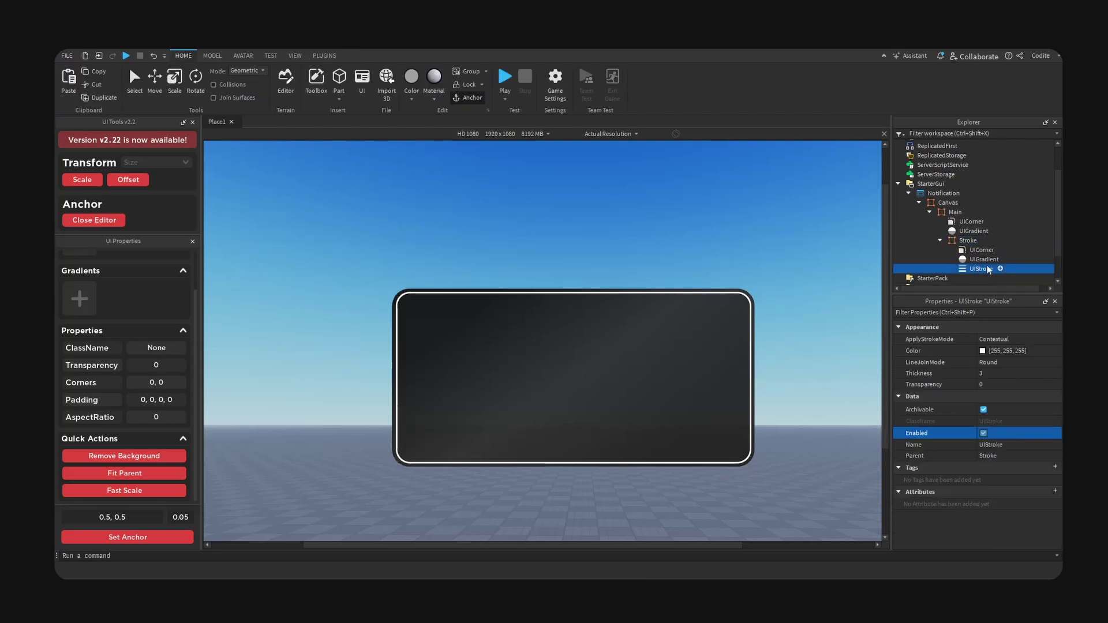
click(1000, 269)
text(grad)
click(957, 297)
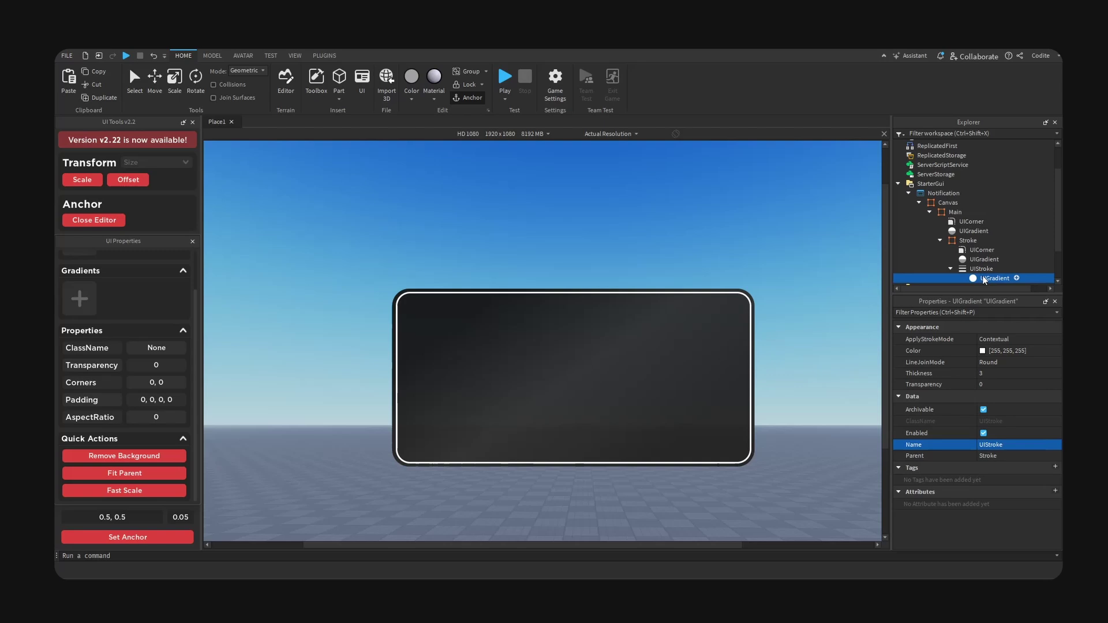
Set the starting colour stop of the UIStroke's gradient to blue, #0687ff.
click(1050, 339)
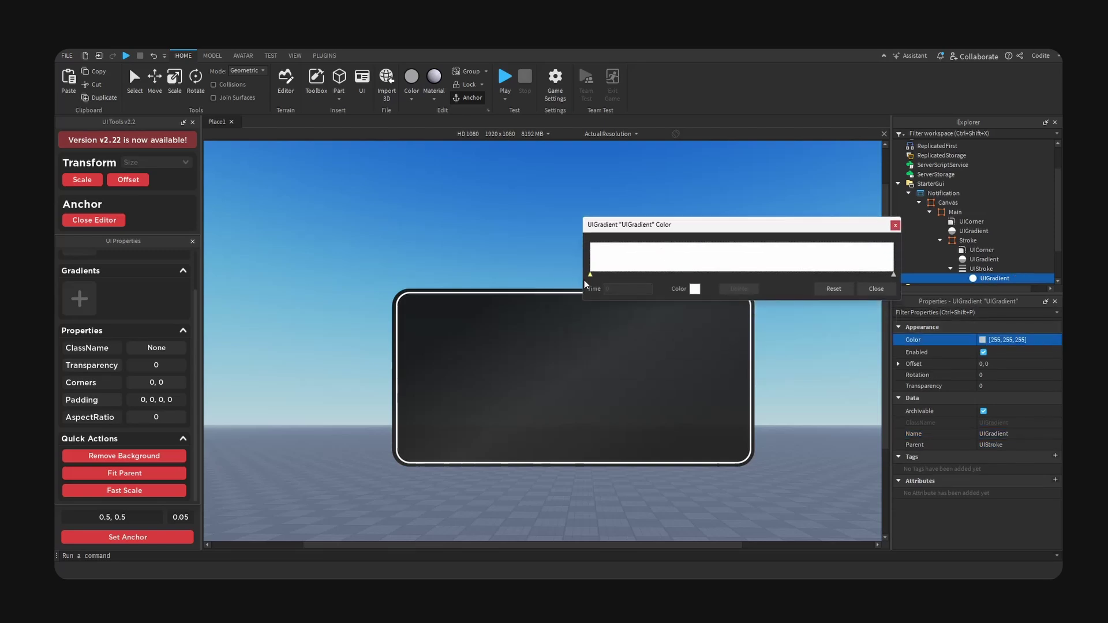
click(695, 289)
click(793, 276)
drag(793, 276, 791, 276)
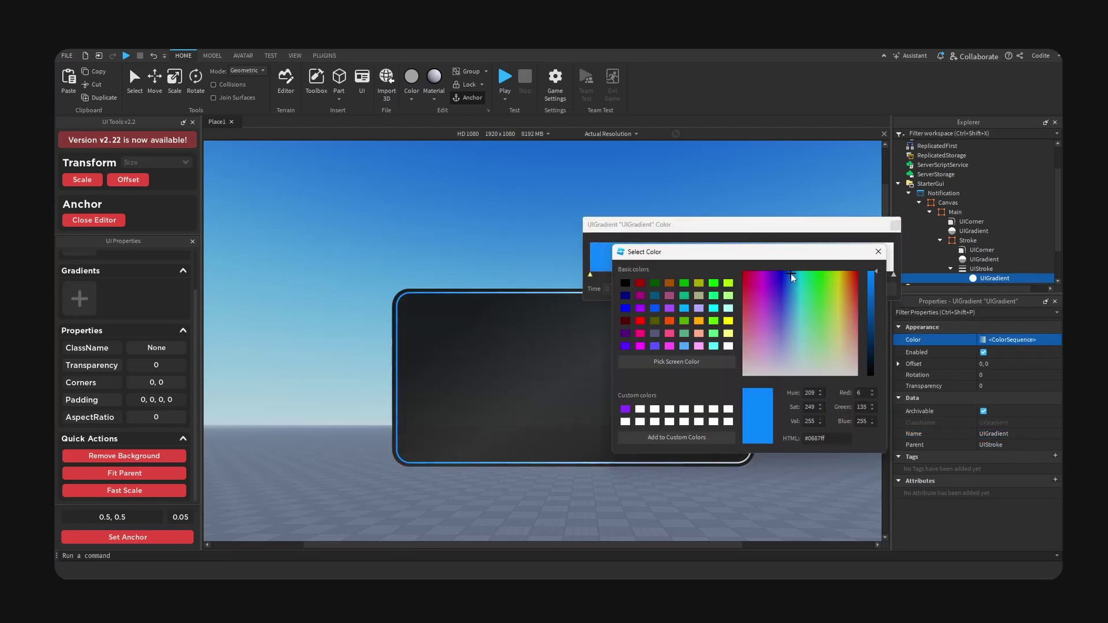
click(877, 251)
Add a stop near the middle of the UIStroke's gradient and colour the end stop a blue of about #006eff.
drag(771, 224, 799, 227)
drag(754, 277, 758, 276)
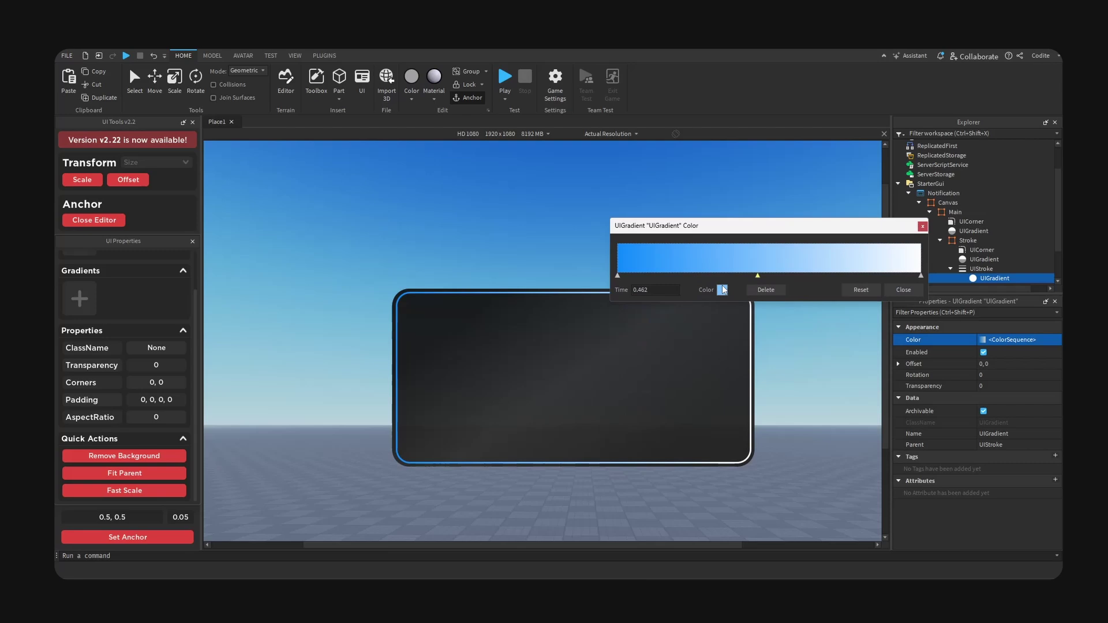
click(920, 278)
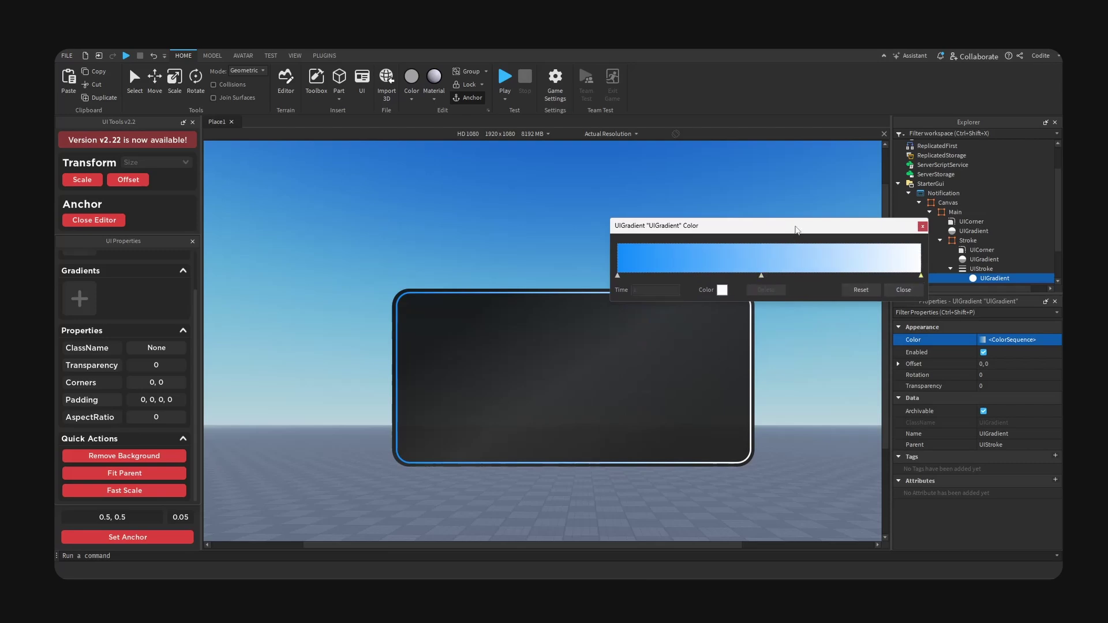
drag(795, 230, 758, 178)
click(684, 237)
drag(635, 211, 812, 256)
click(822, 262)
drag(814, 232, 923, 240)
click(926, 259)
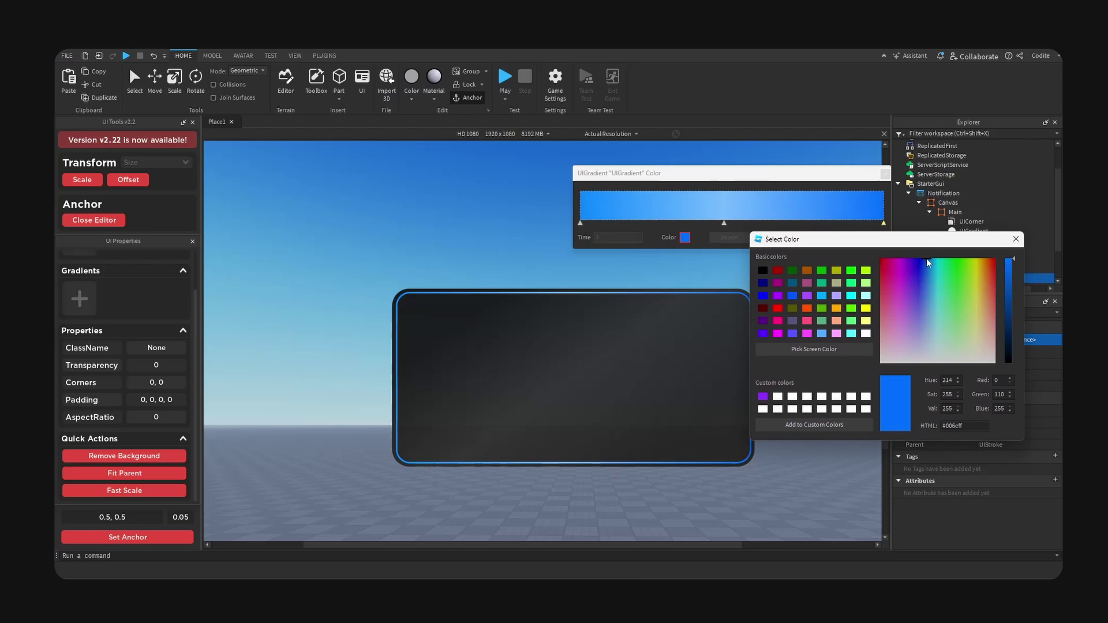
click(1015, 239)
Recolour the gradient's middle stop to a very pale blue and move it closer to the start.
click(724, 223)
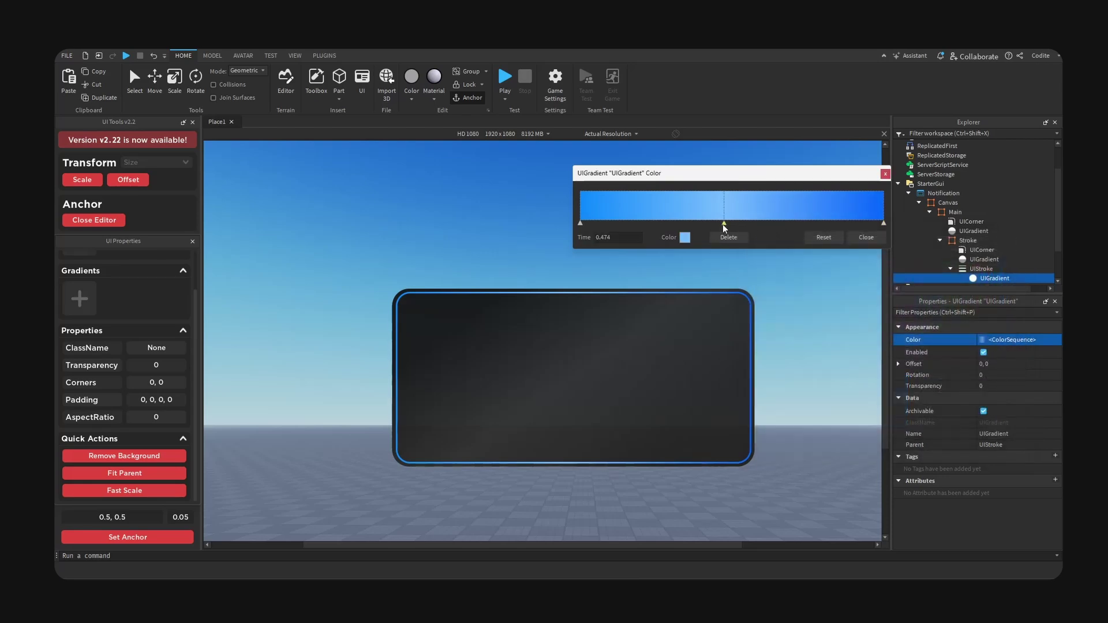
click(684, 237)
drag(644, 217, 810, 230)
drag(773, 298, 772, 330)
mouse_move(773, 230)
mouse_down()
mouse_move(1015, 233)
mouse_move(791, 224)
mouse_up()
click(876, 218)
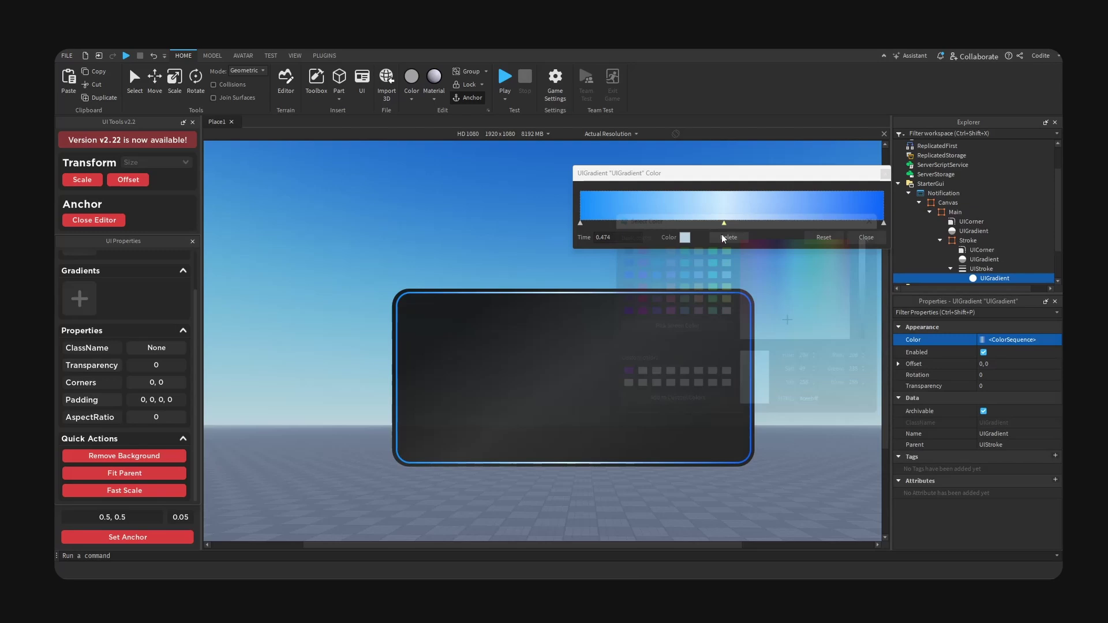
drag(723, 223, 670, 224)
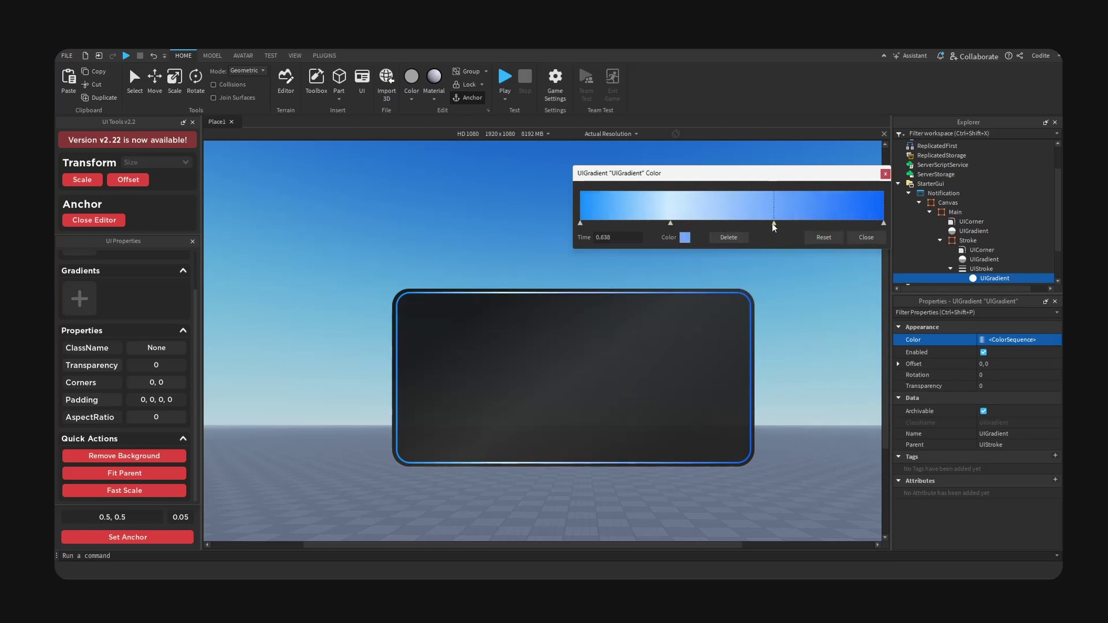
Add another stop at time 0.66 to the UIStroke's gradient and colour it pale blue, #cbdfff.
click(684, 238)
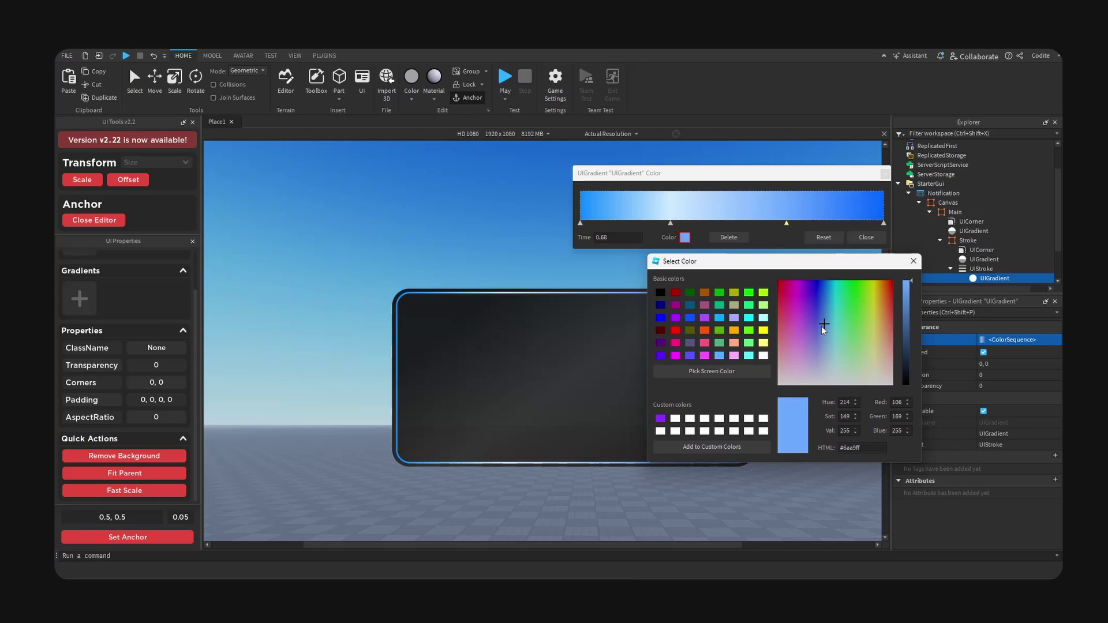
drag(823, 327, 813, 374)
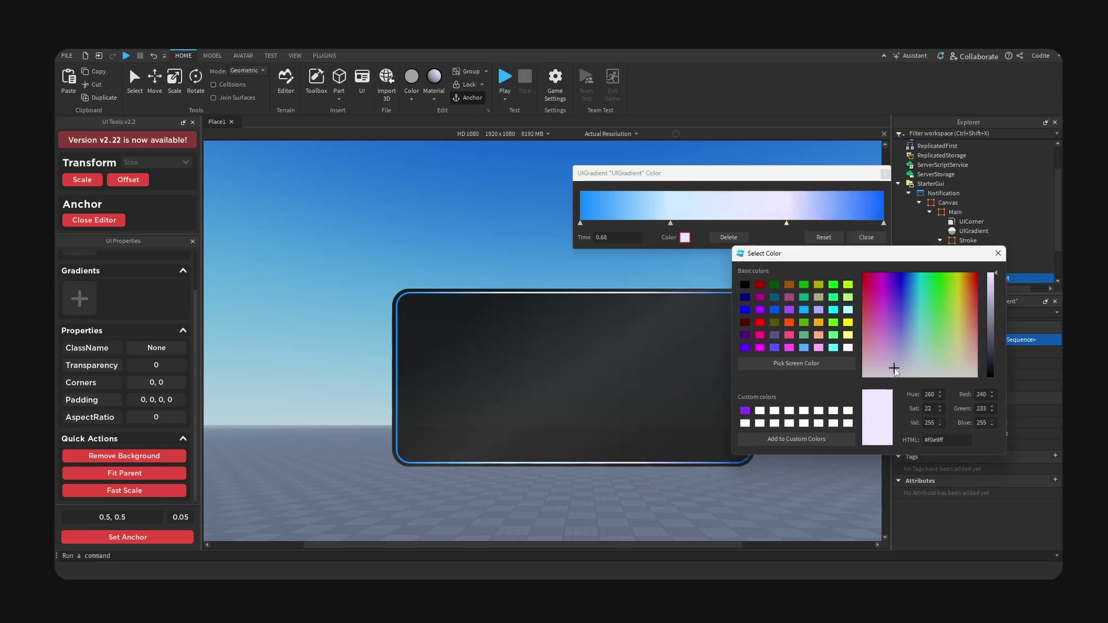
mouse_move(894, 369)
mouse_down()
mouse_move(911, 352)
mouse_move(906, 360)
mouse_up()
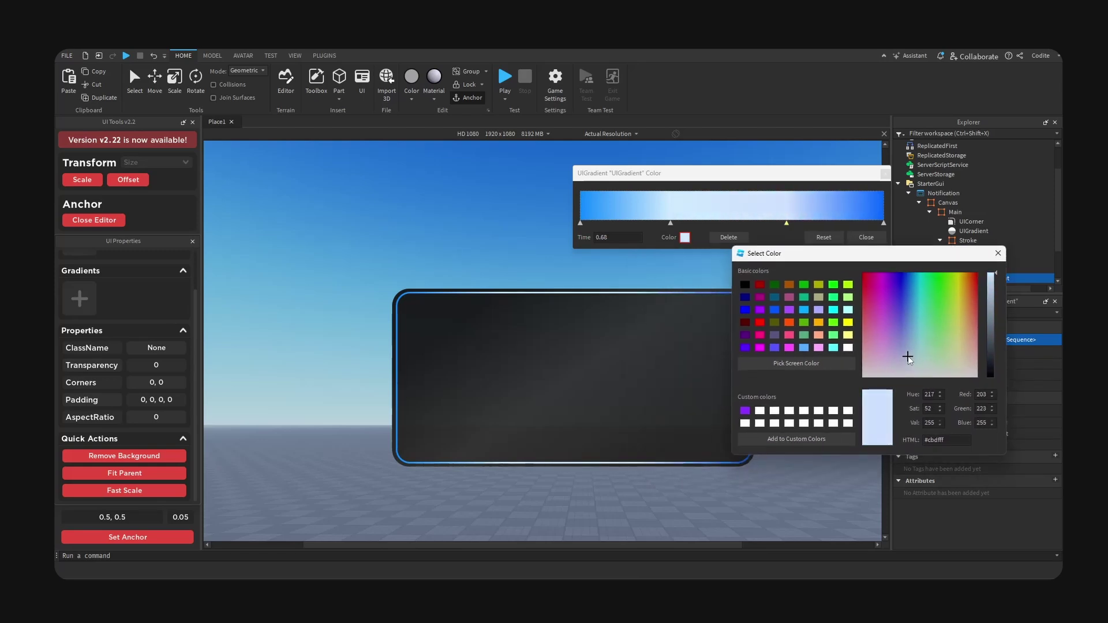
click(997, 255)
click(865, 237)
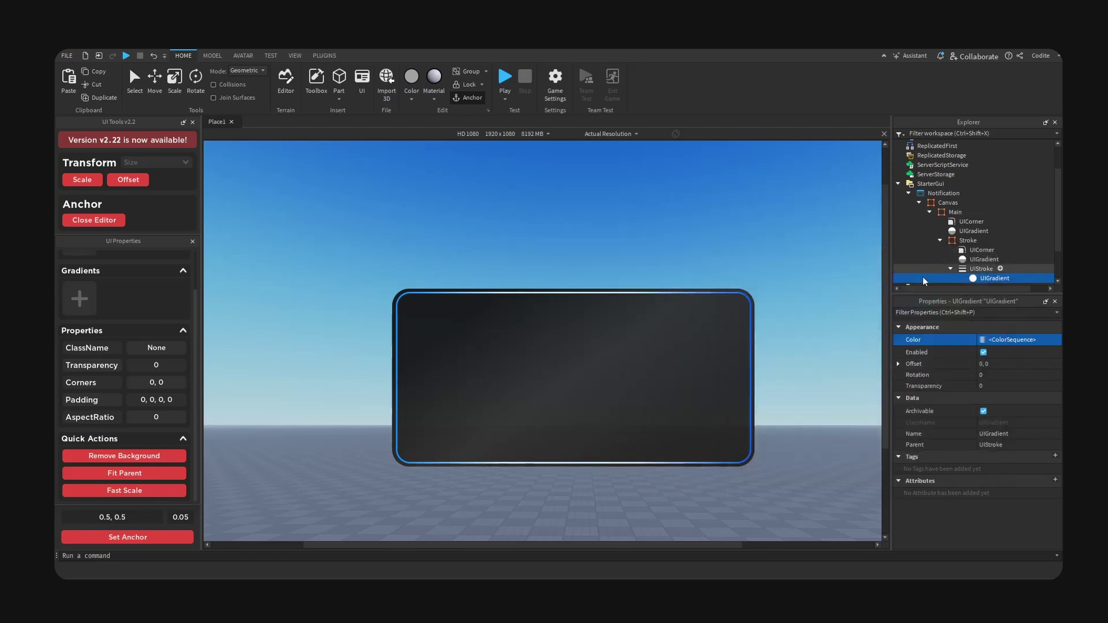
Set the rotation of the UIStroke's gradient to 45.
click(1026, 375)
text(4)
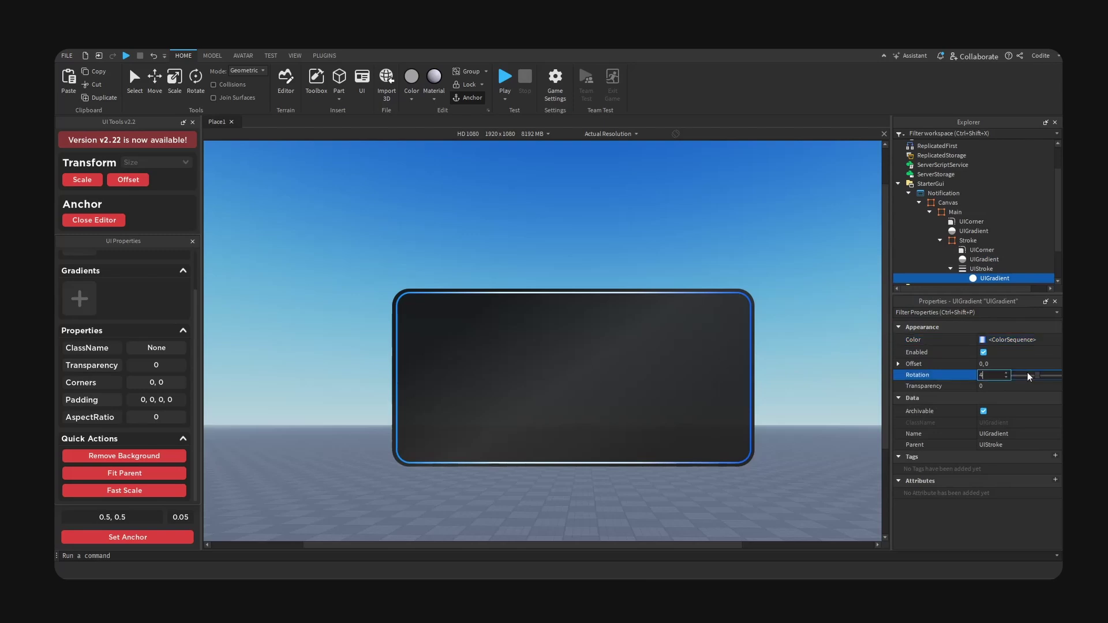
text(5)
key(Return)
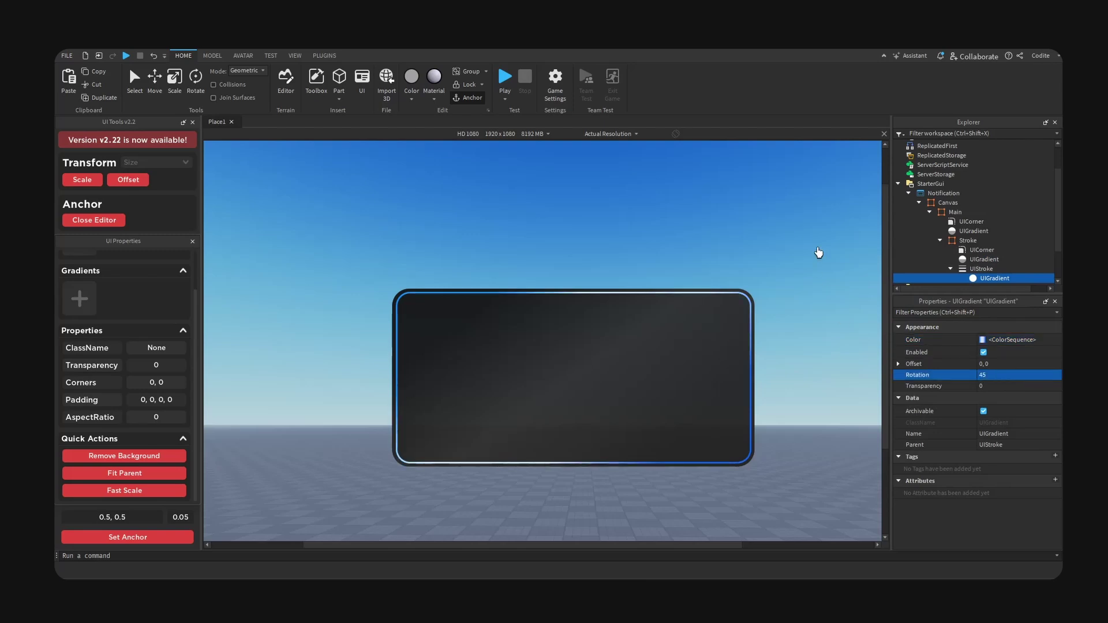
Add a TextLabel inside the Main frame and centre it with a 0.5, 0.5 anchor.
right_drag(819, 253, 819, 252)
click(610, 134)
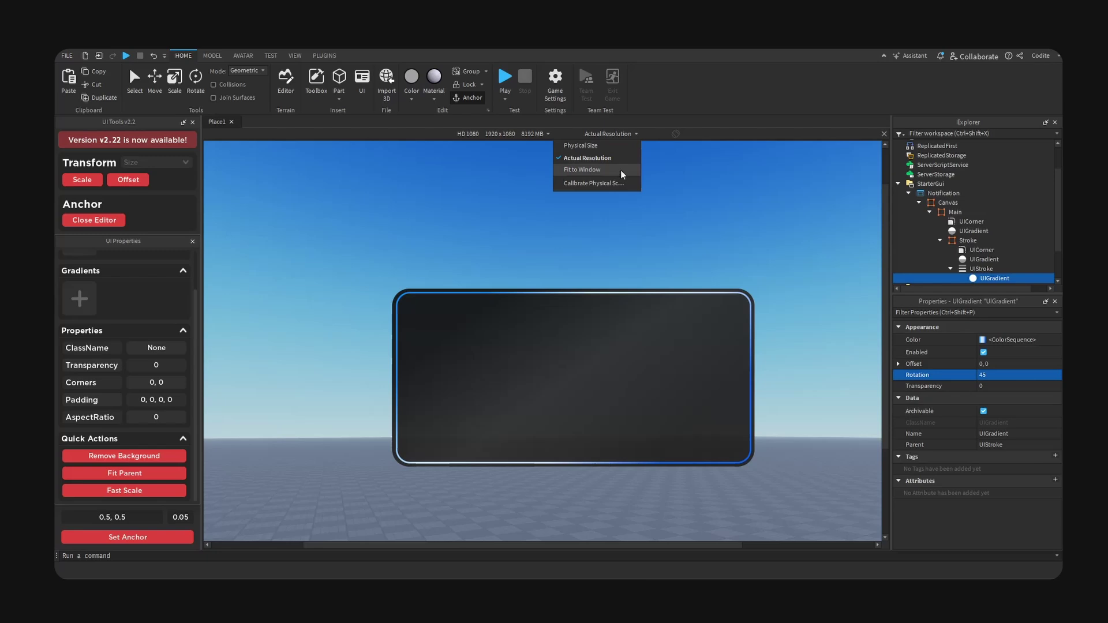
click(623, 171)
right_drag(739, 228, 739, 229)
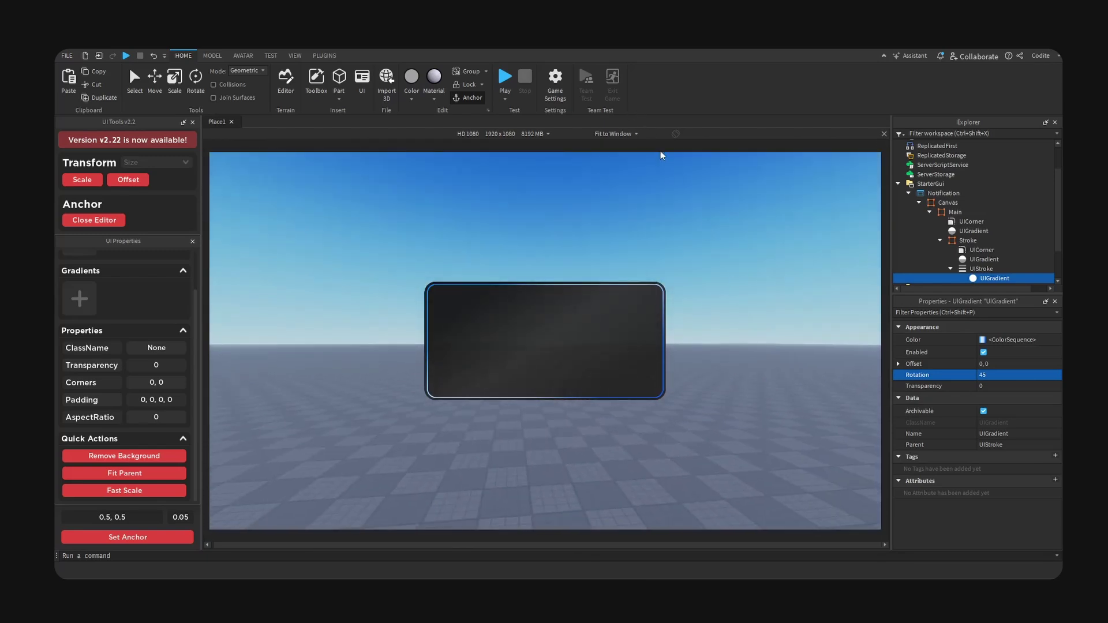
click(950, 269)
click(939, 241)
click(953, 213)
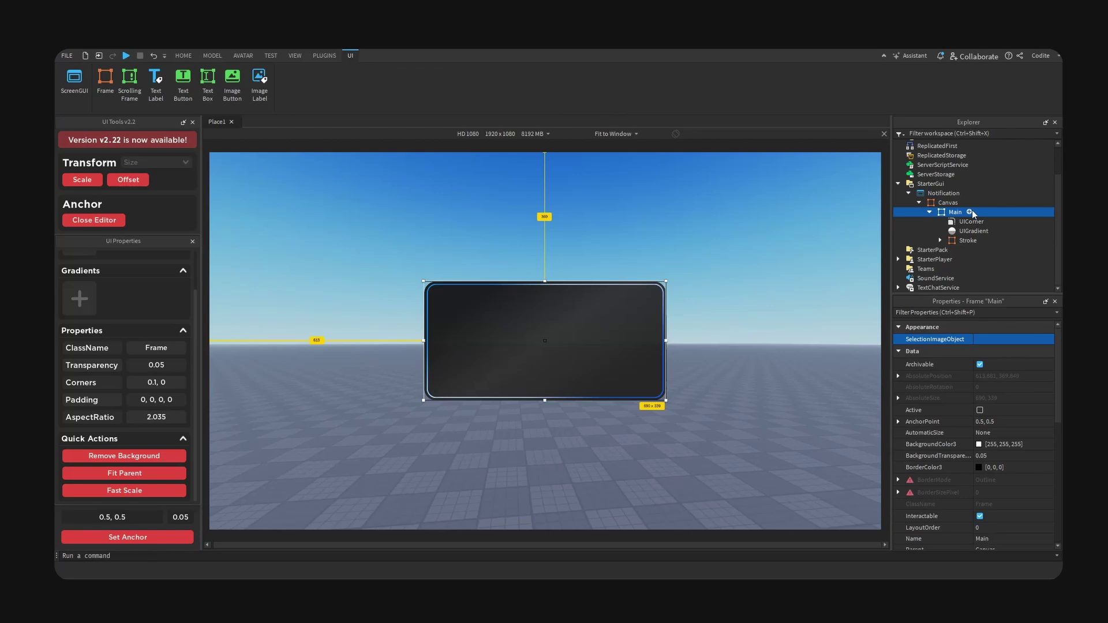
click(969, 213)
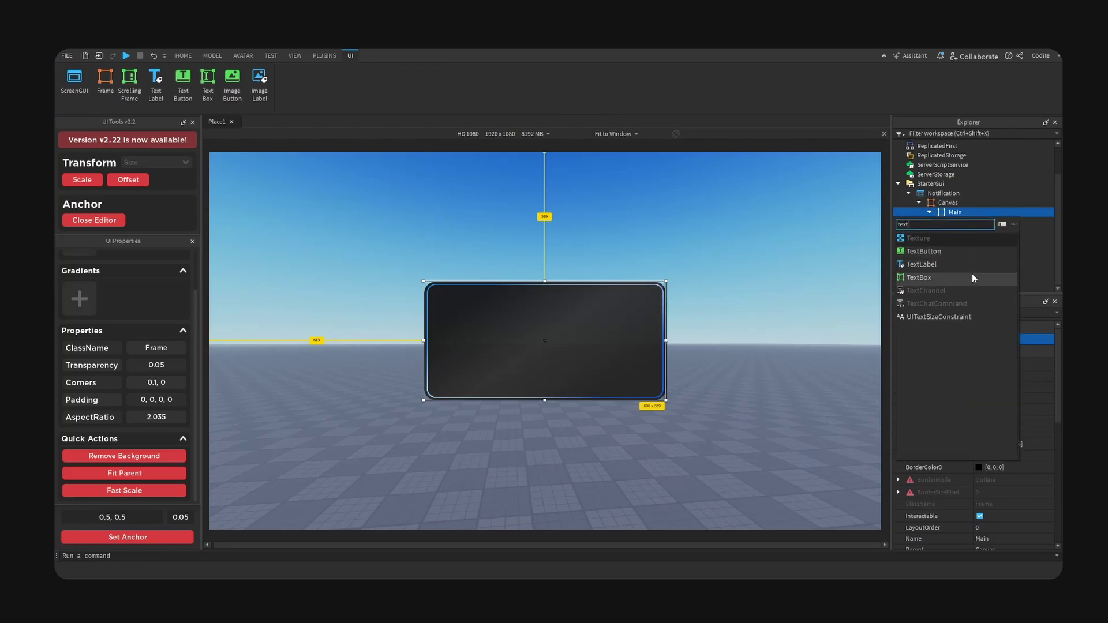
click(974, 273)
click(965, 250)
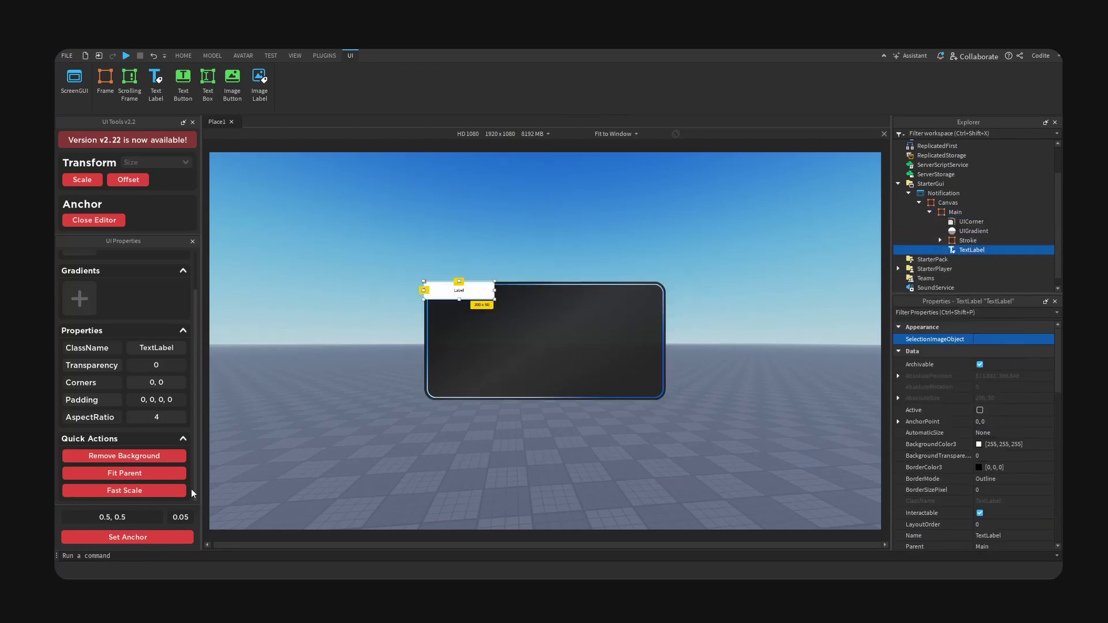
click(166, 537)
Turn on TextScaled for the new text label and set its font to Fredoka One.
scroll(993, 420, down, 10)
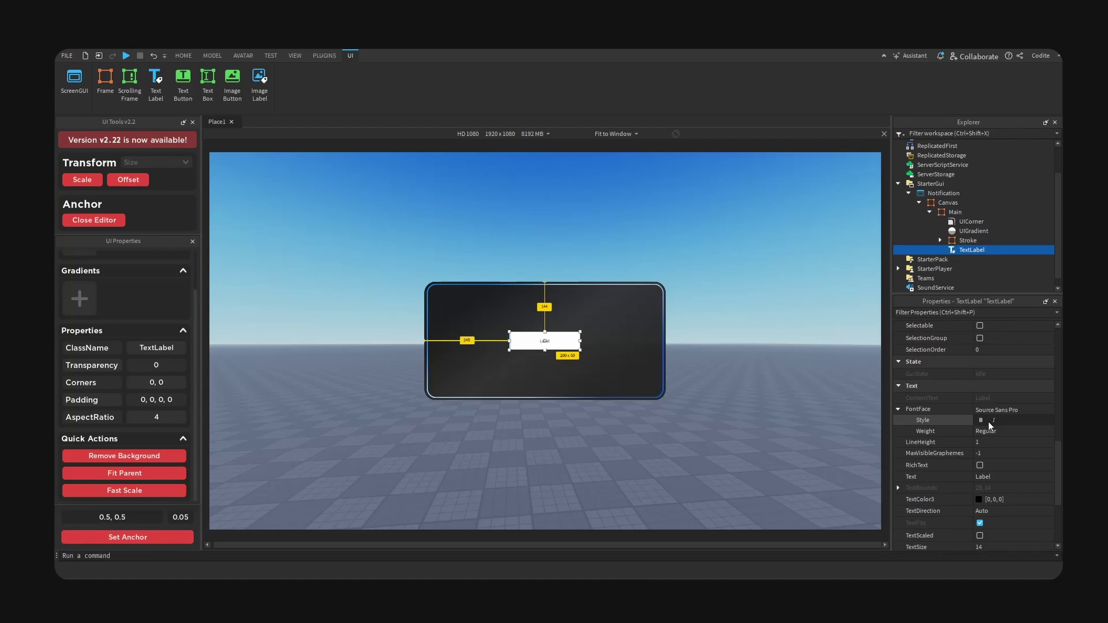
click(979, 437)
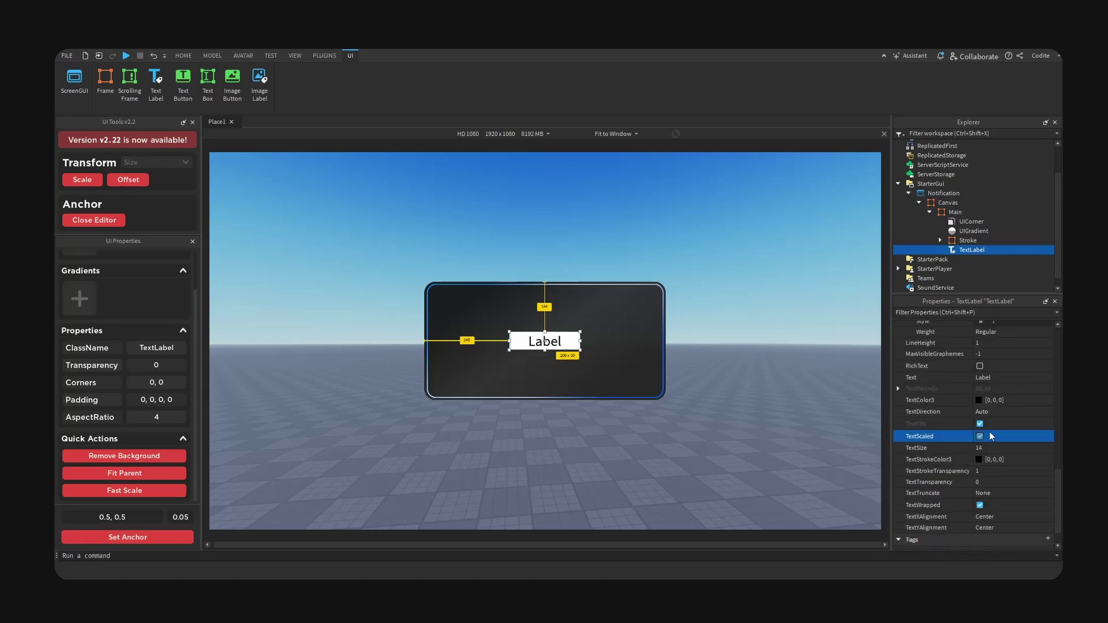
scroll(993, 433, up, 5)
click(1011, 474)
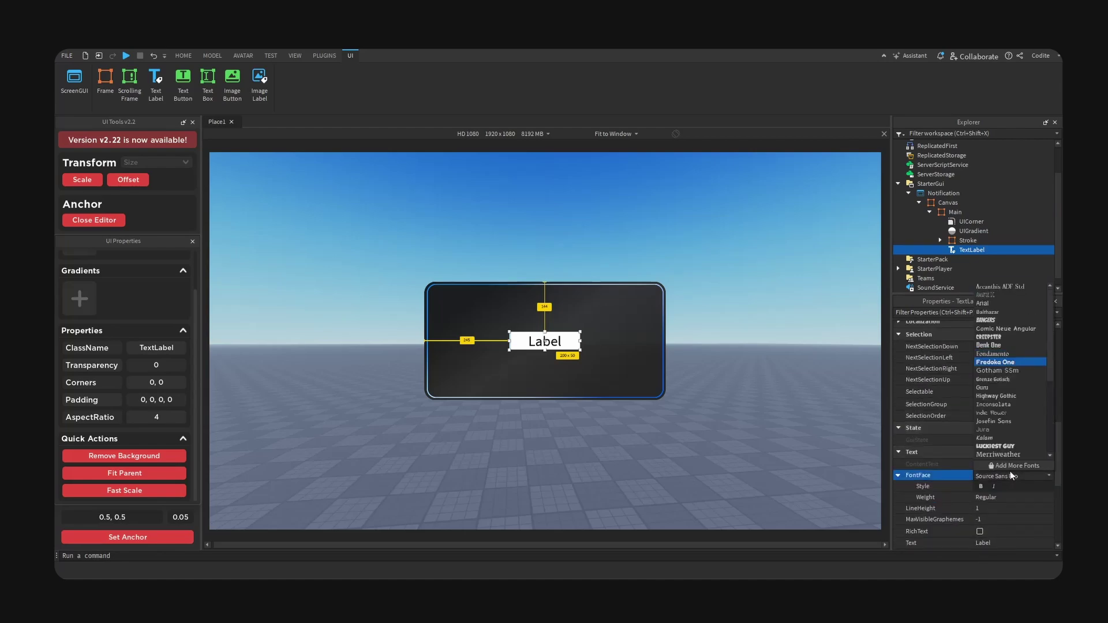
click(1009, 364)
Remove the text label's background and set its text colour to white, #ffffff.
click(118, 461)
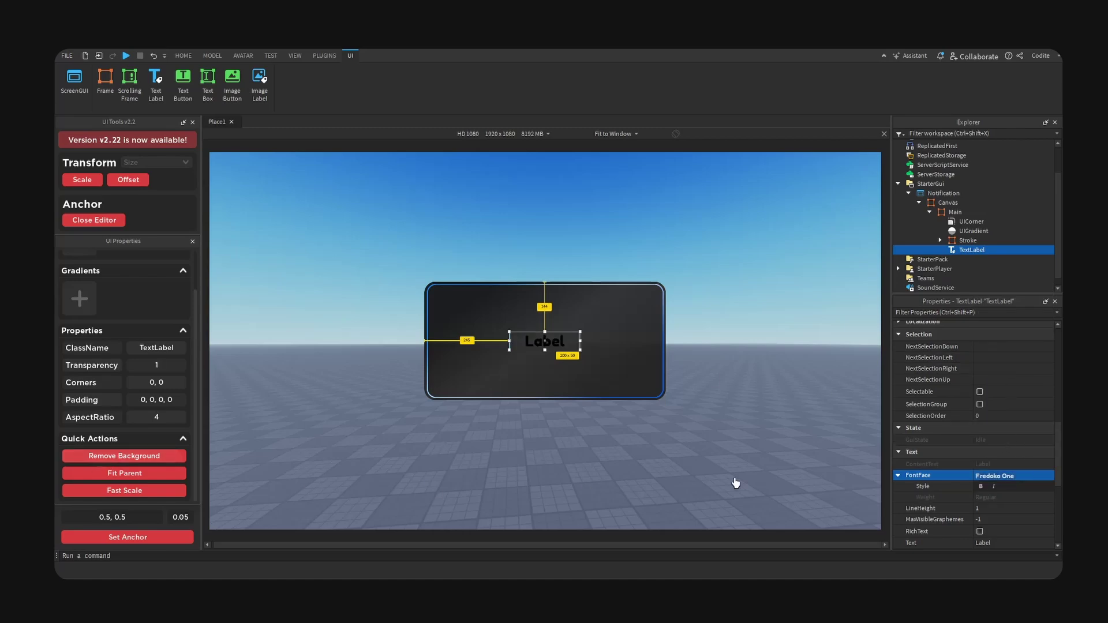
scroll(981, 527, down, 4)
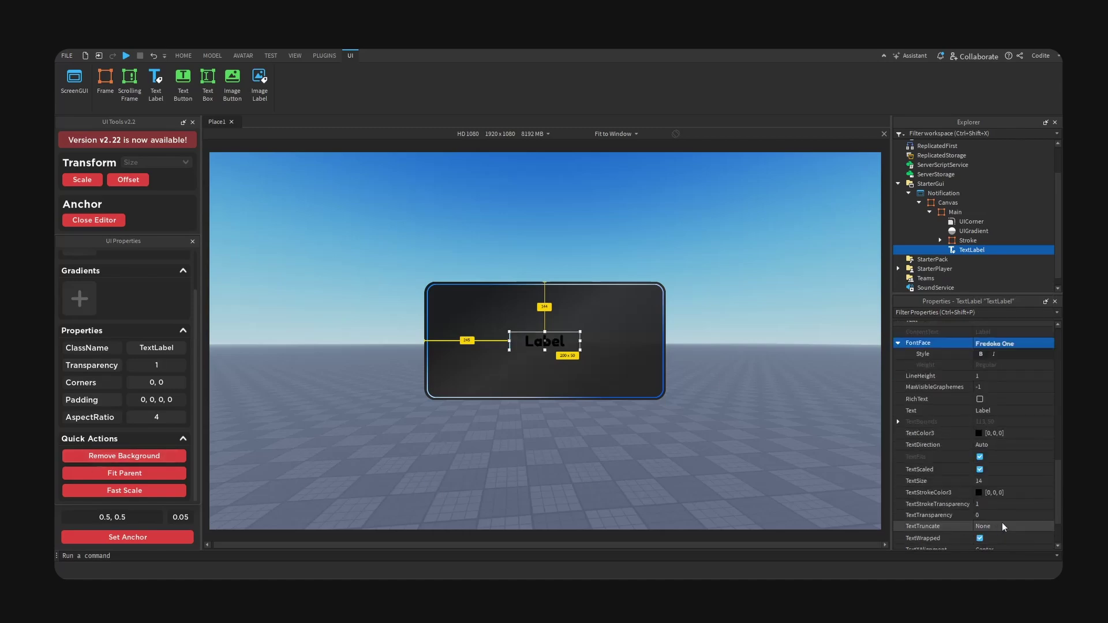
click(978, 433)
click(680, 222)
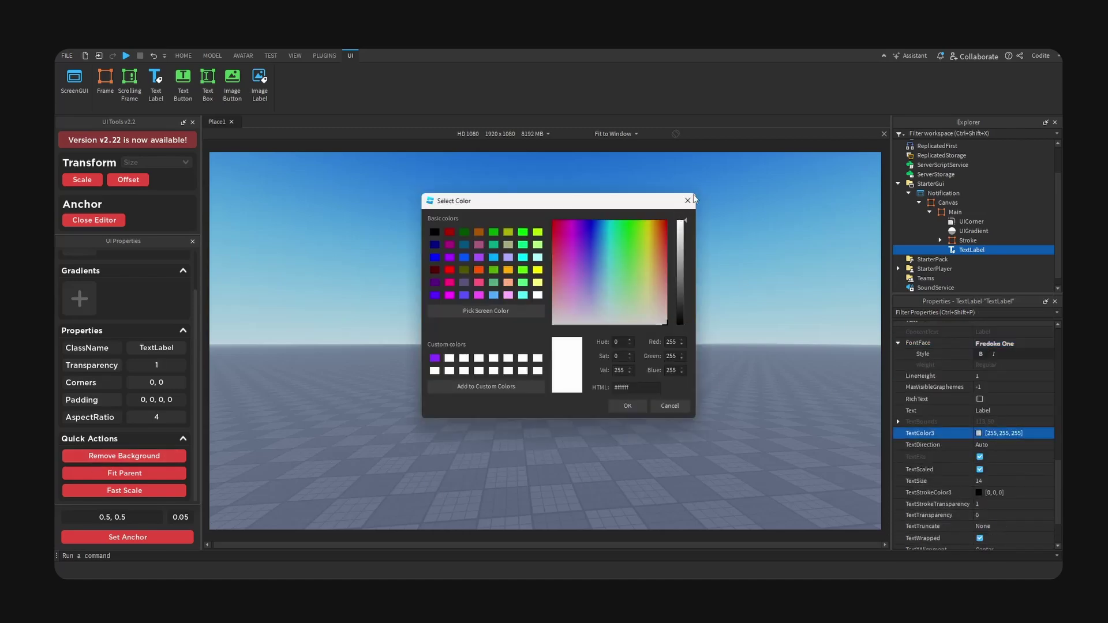
click(621, 405)
Copy the UIGradient from the Stroke frame's UIStroke into the text label.
click(939, 240)
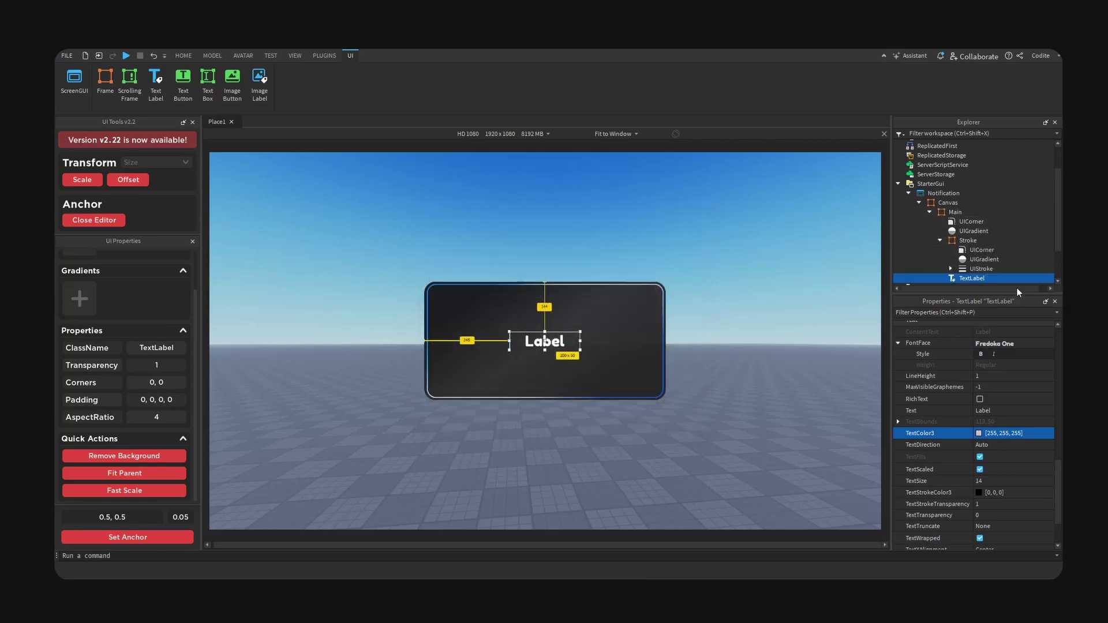
click(950, 269)
scroll(986, 243, down, 2)
click(993, 225)
click(975, 233)
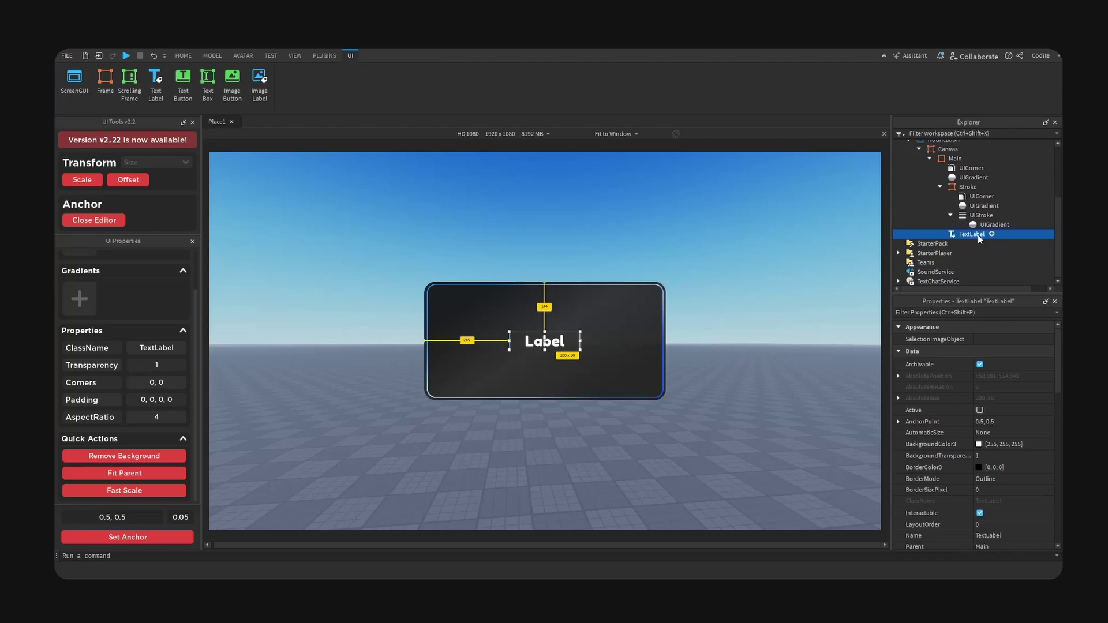
key(ctrl+shift+v)
Move the text label onto the upper-left corner of the Main frame, overlapping its top edge.
drag(549, 347, 465, 288)
click(614, 133)
click(611, 158)
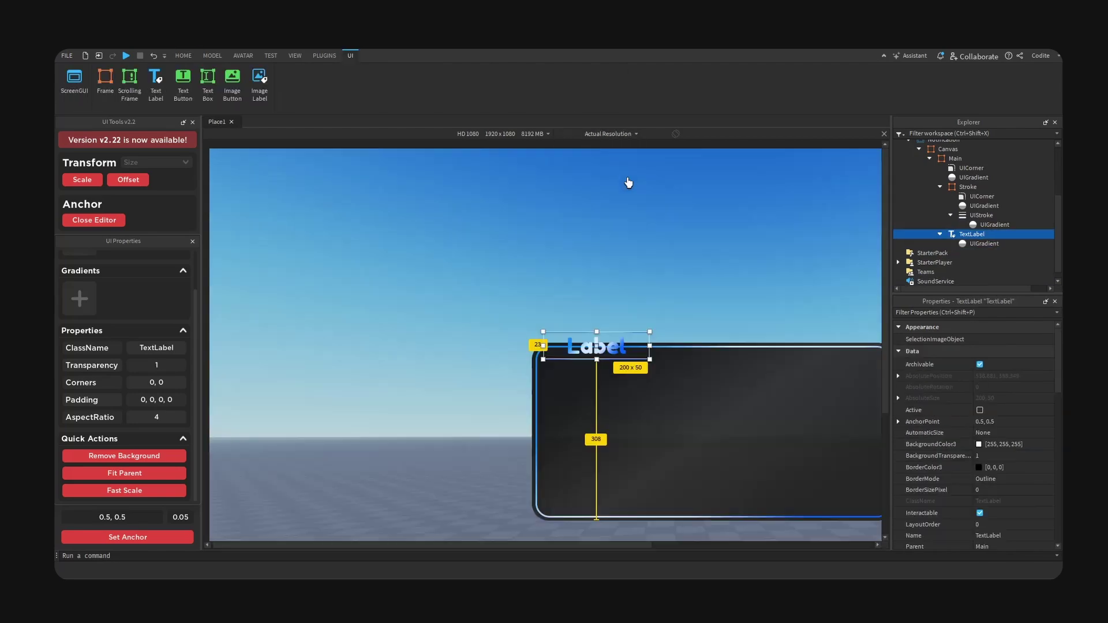
Add a UIStroke to the text label and set its thickness to 4.
click(992, 233)
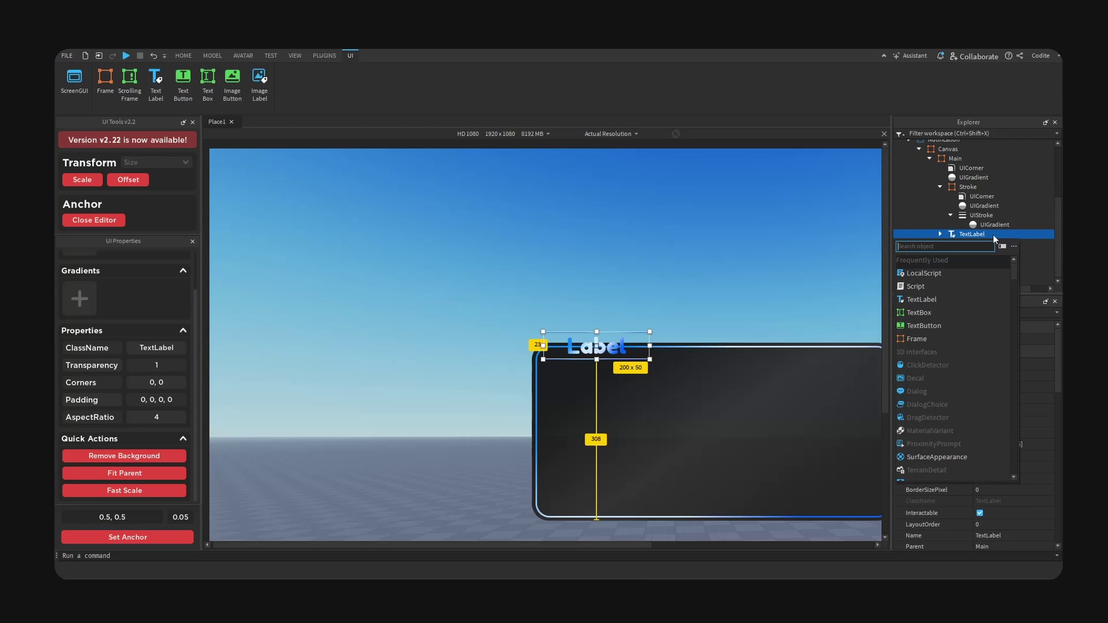
click(946, 271)
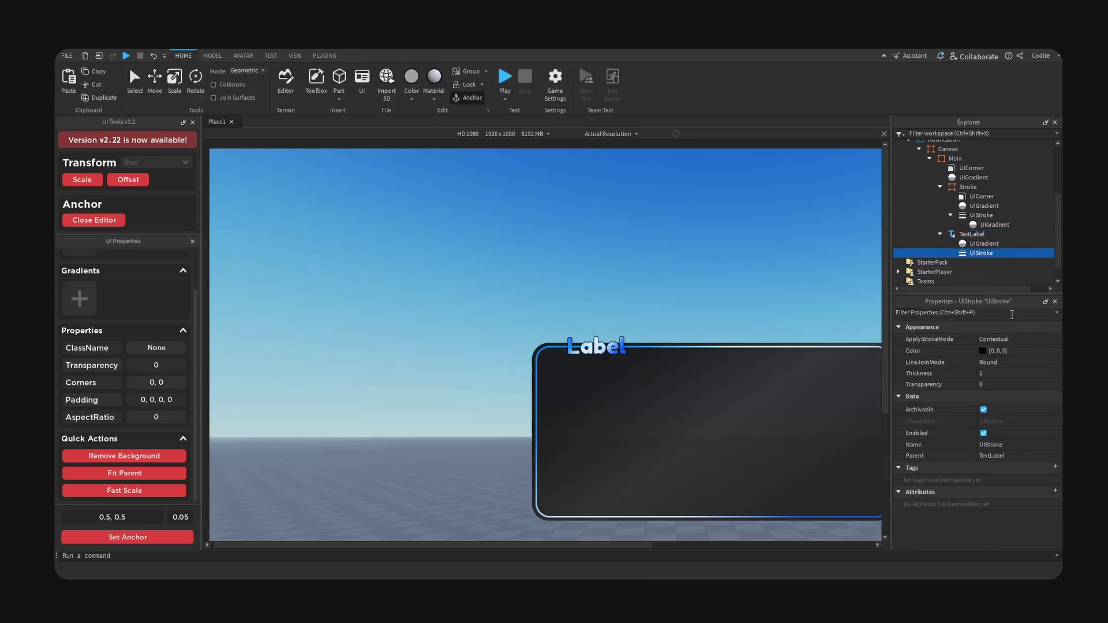
click(1022, 374)
text(4)
key(Return)
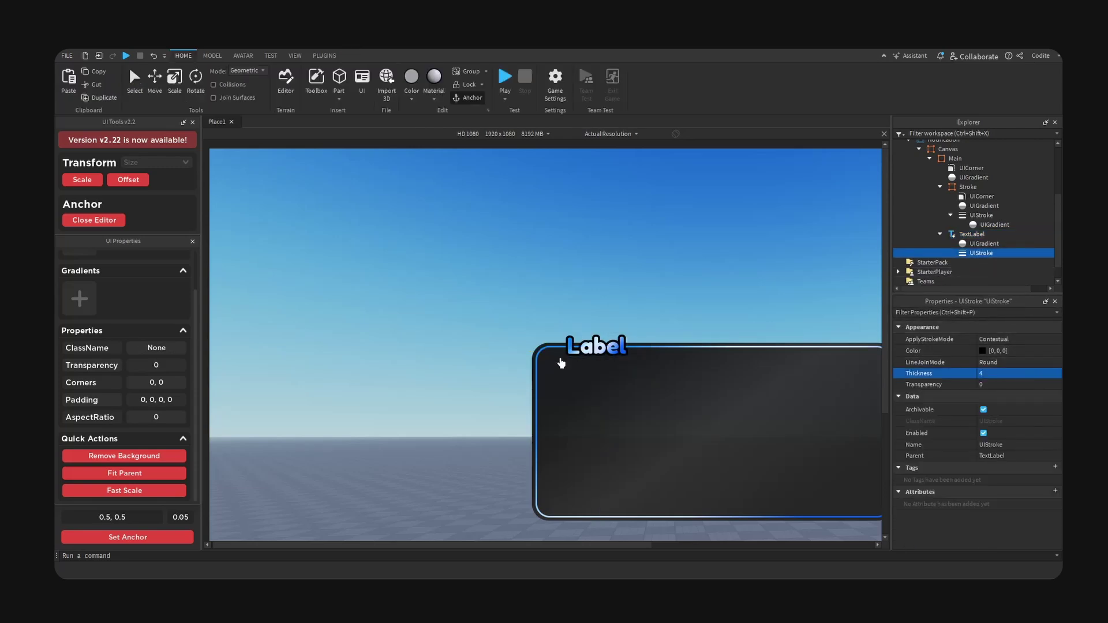
Change the gradient label's text to "Notification".
click(595, 346)
double_click(599, 347)
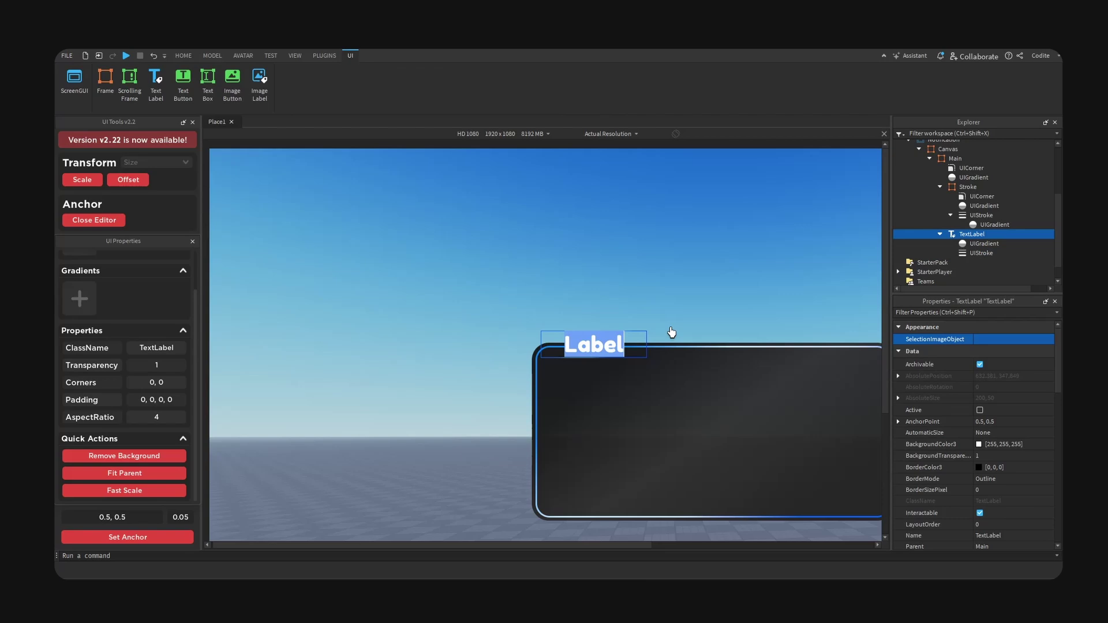
text(Notification)
key(Return)
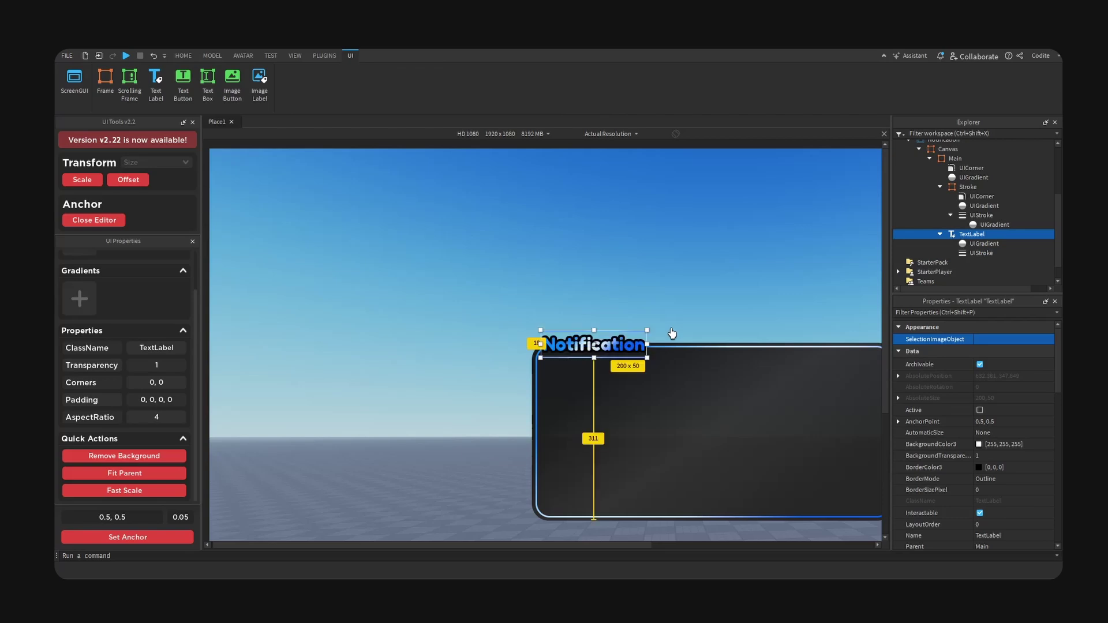
Enlarge the Notification label to about 274 x 68 and position it across the Main frame's top edge near the left corner.
shift+drag(647, 346, 676, 349)
drag(623, 544, 712, 544)
drag(551, 370, 546, 371)
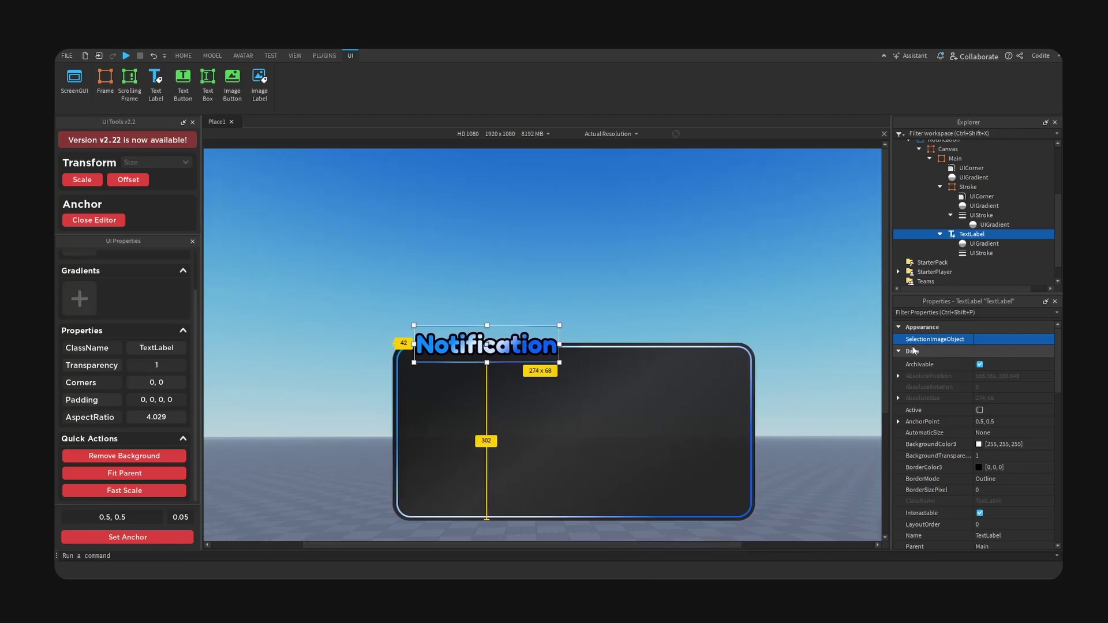
drag(886, 360, 887, 378)
Duplicate the Notification label and place the copy horizontally centred in the upper part of the Main frame.
click(939, 234)
click(939, 187)
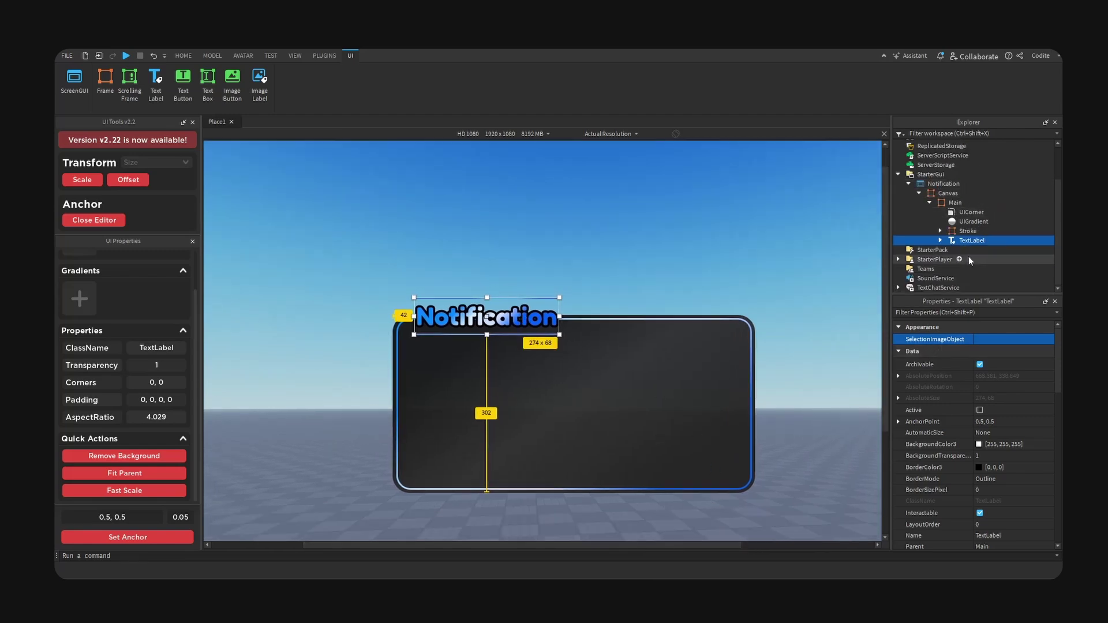
key(ctrl+d)
mouse_move(515, 319)
mouse_down()
mouse_move(600, 367)
mouse_move(600, 355)
mouse_up()
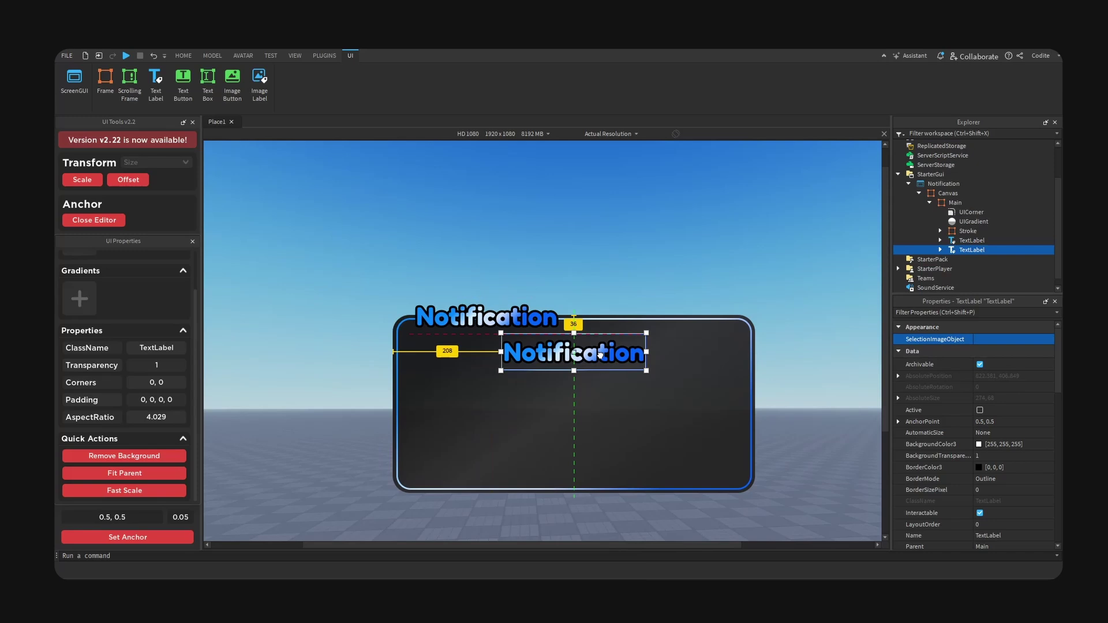
Delete the UIGradient from the duplicated label.
scroll(997, 496, down, 15)
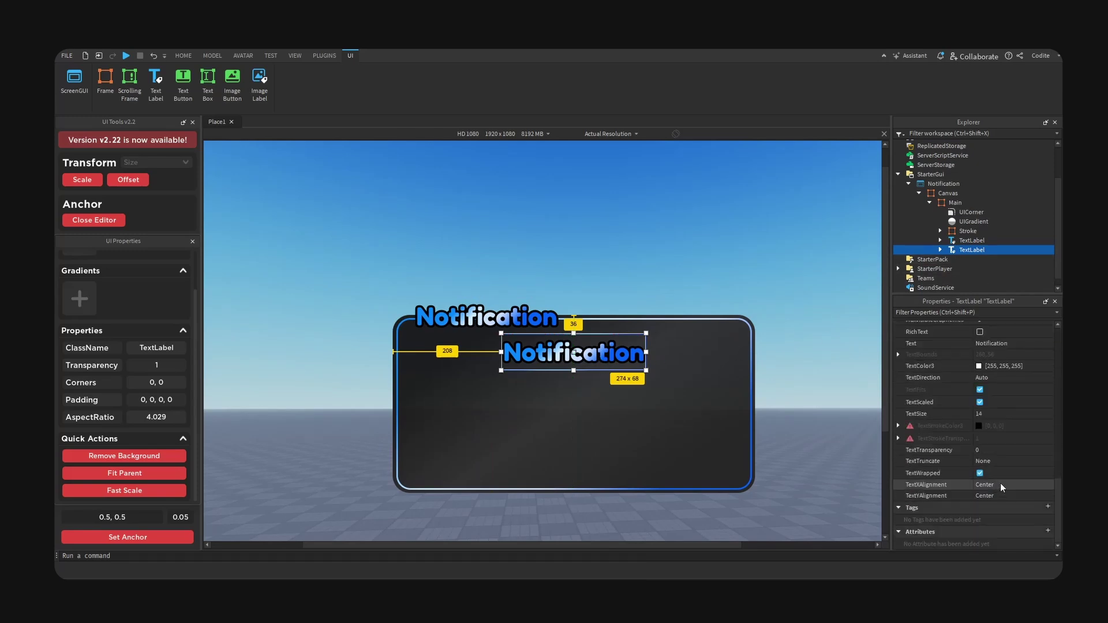
click(939, 249)
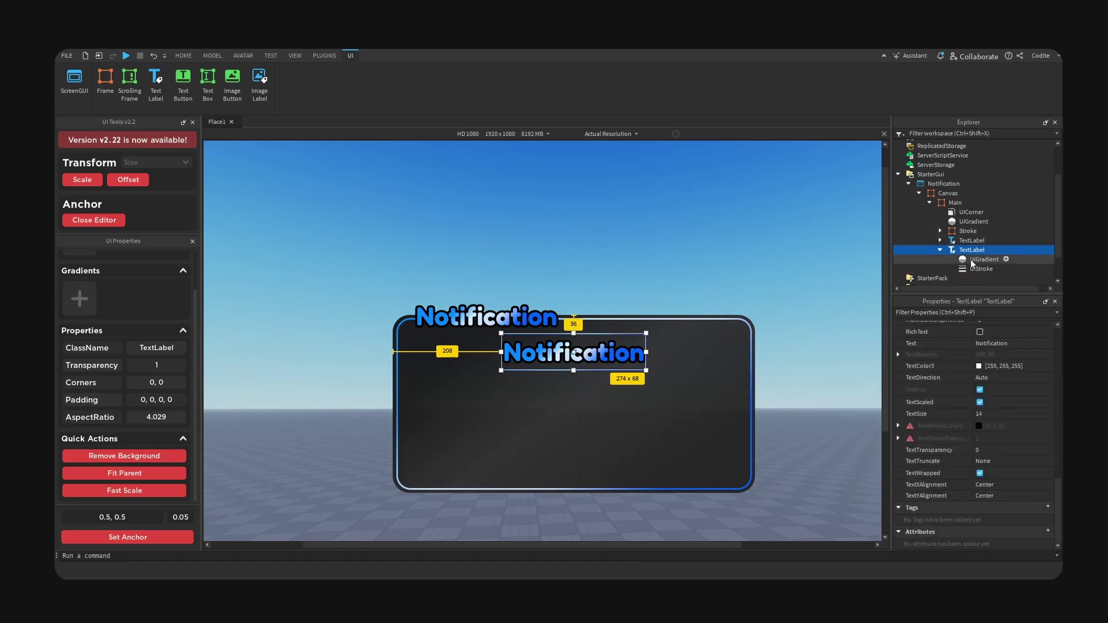
click(971, 261)
key(Delete)
click(965, 251)
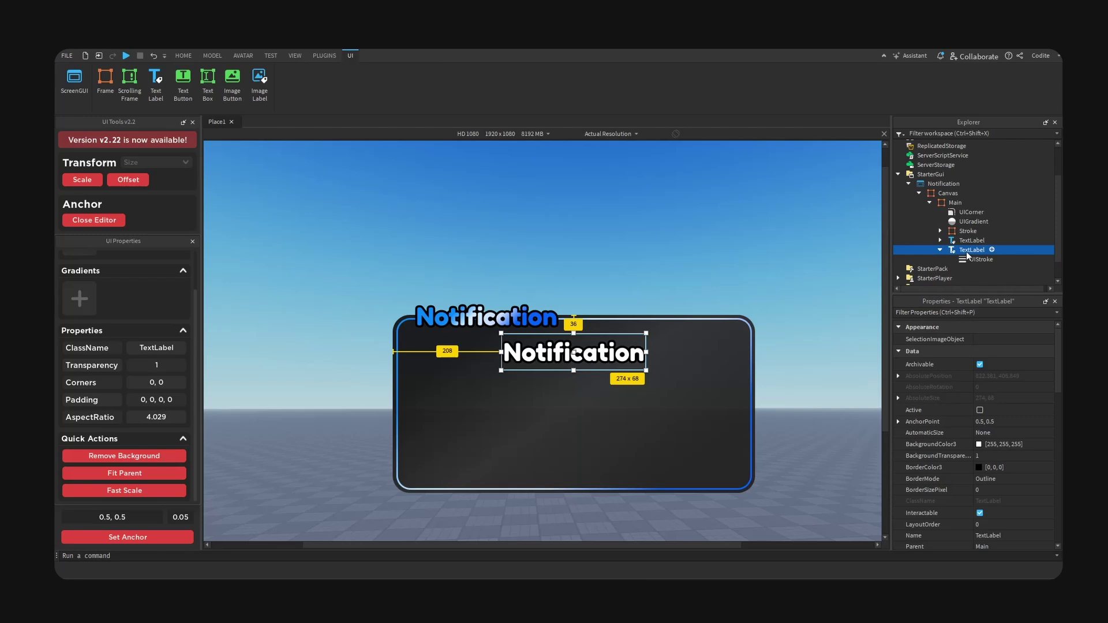
Set the duplicated label's UIStroke thickness to 2 and its transparency to 0.75.
click(975, 259)
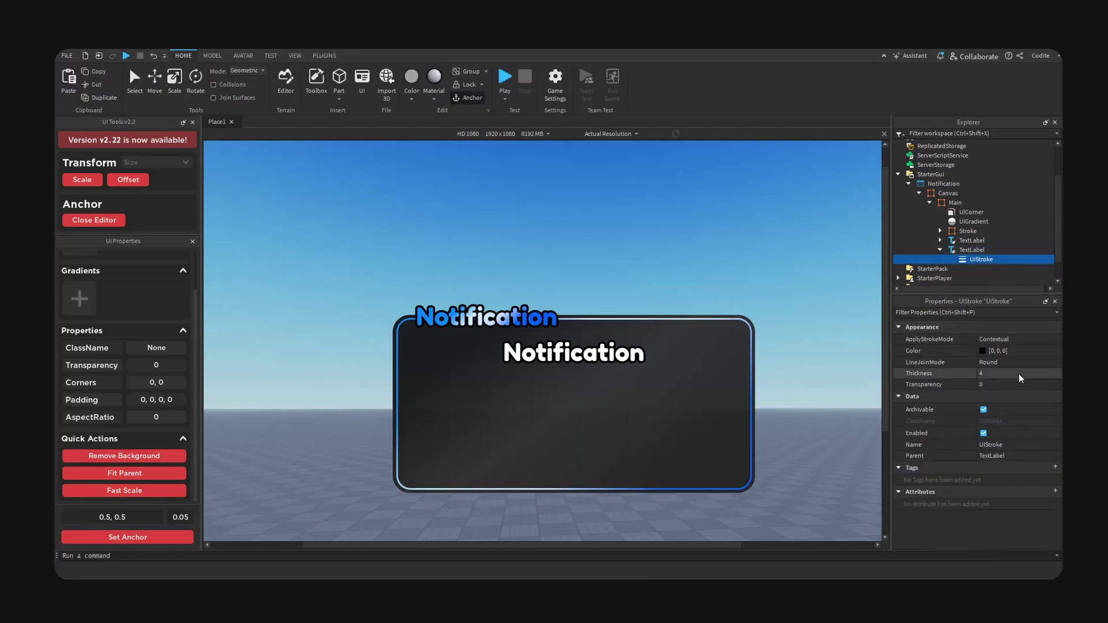
click(1019, 376)
text(2)
key(Return)
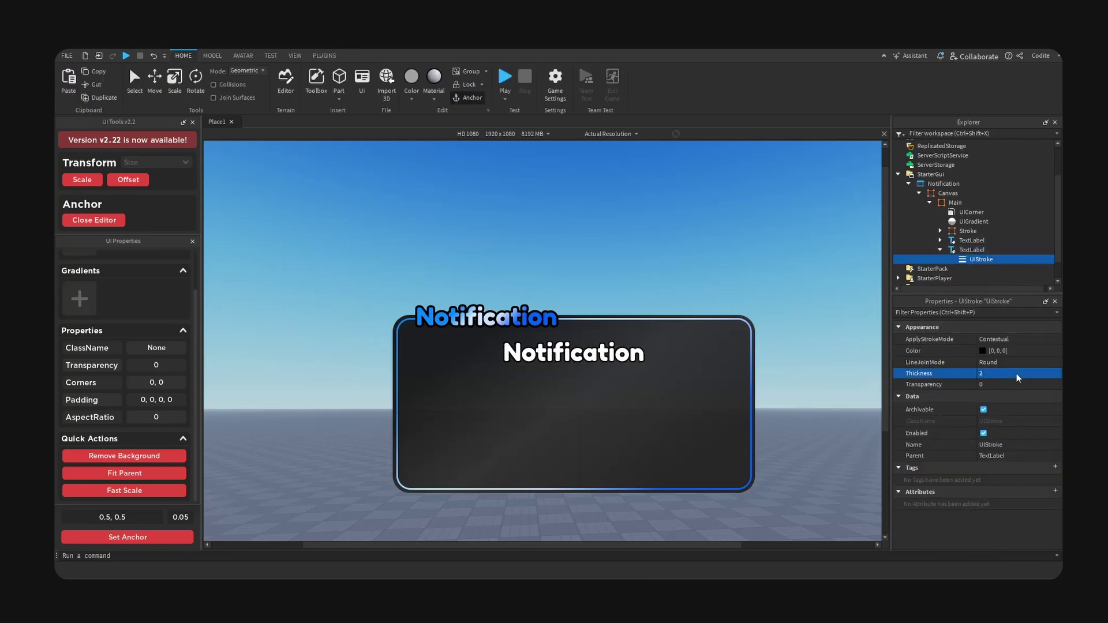
click(1018, 376)
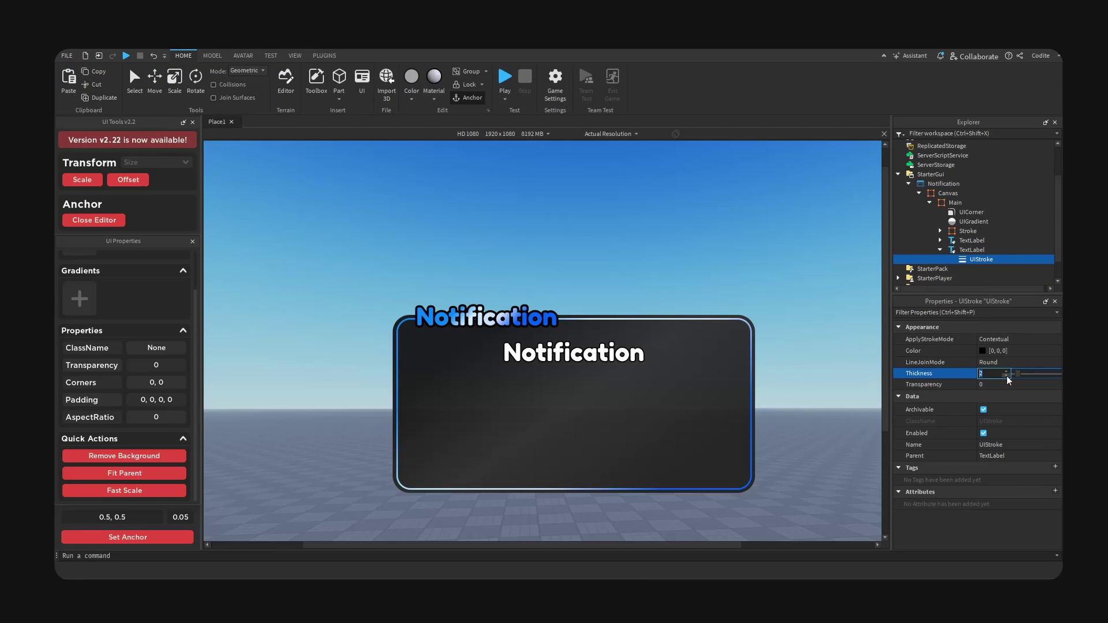
click(1014, 385)
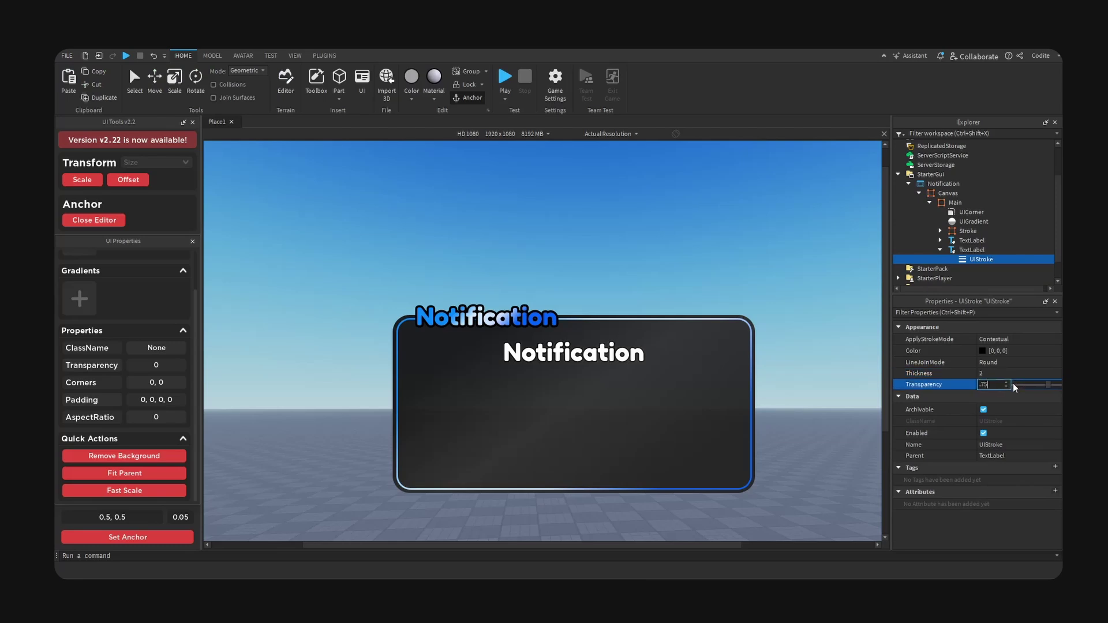
Enlarge the duplicated label to span most of the Main frame's width and more than half its height.
double_click(610, 354)
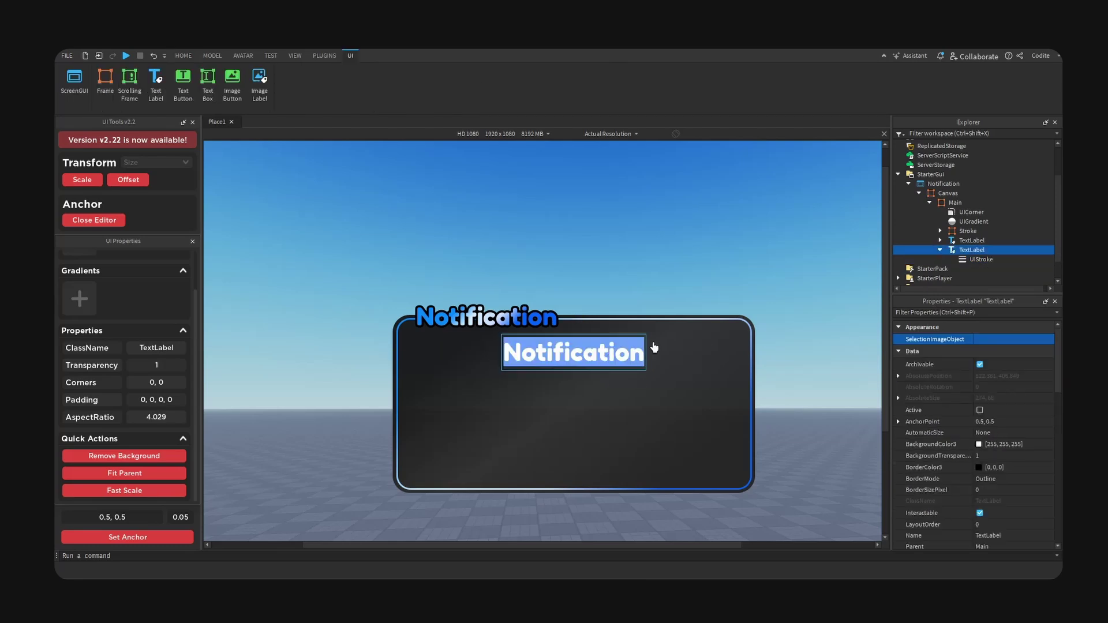
click(688, 352)
double_click(603, 355)
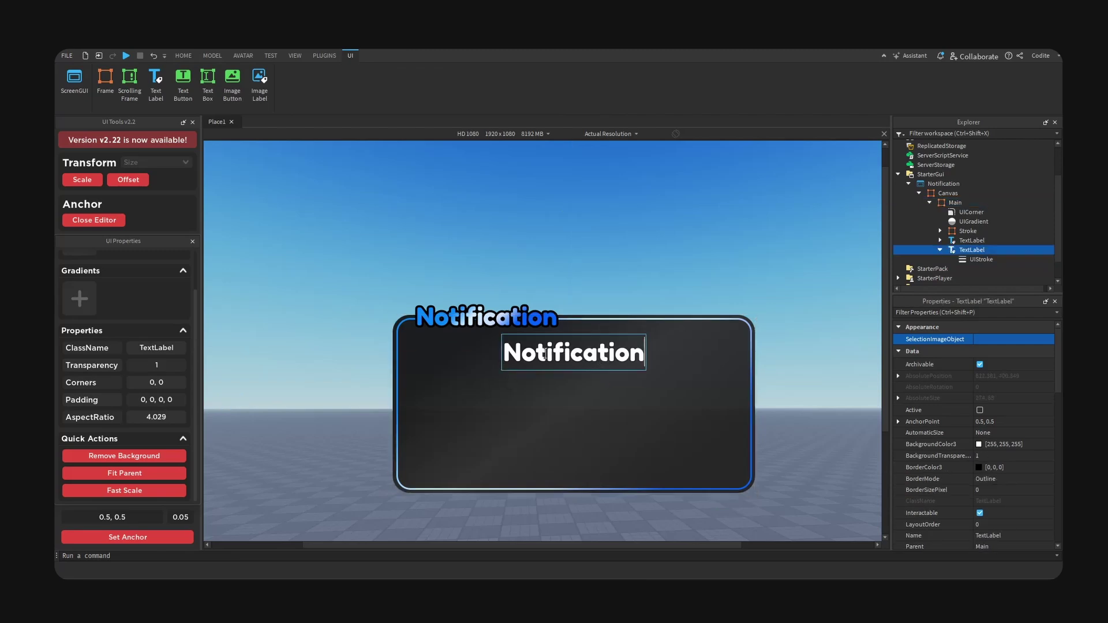
click(584, 385)
click(597, 362)
drag(500, 371, 415, 410)
drag(665, 411, 733, 433)
Replace the duplicated label's text with "This right here is our main text body of our notification interface design.".
double_click(698, 402)
key(ctrl+a)
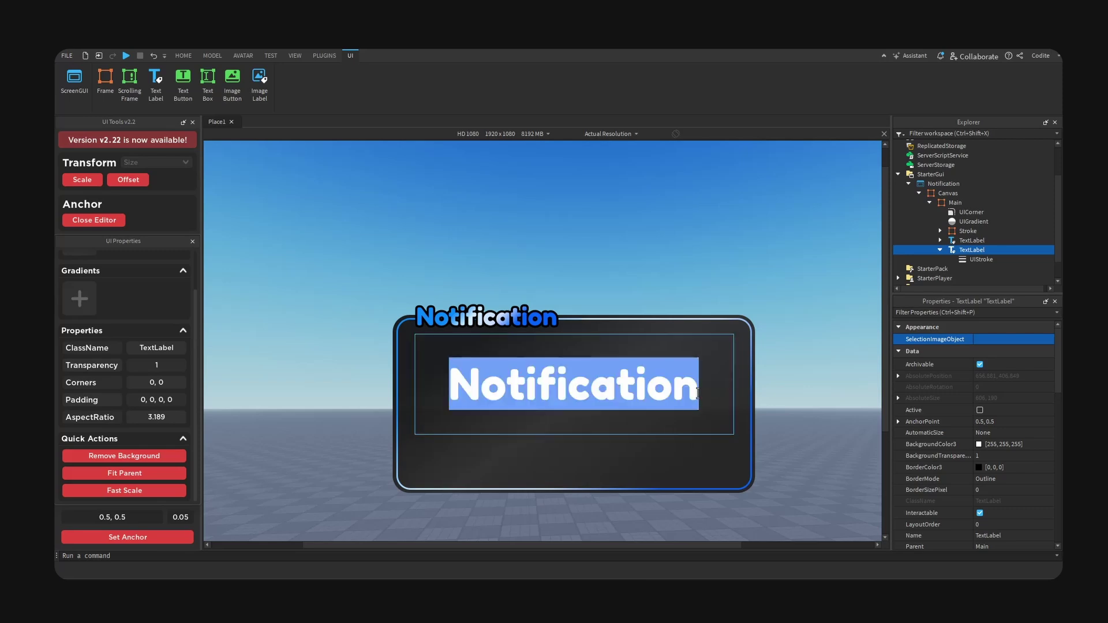
text(This right here is our main te)
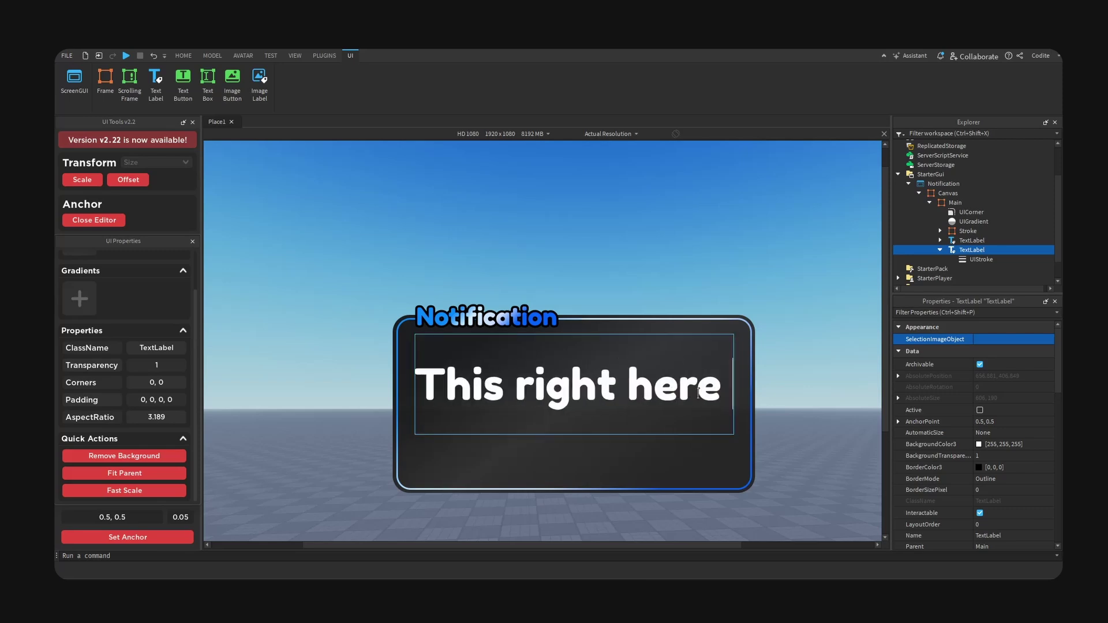
text(x)
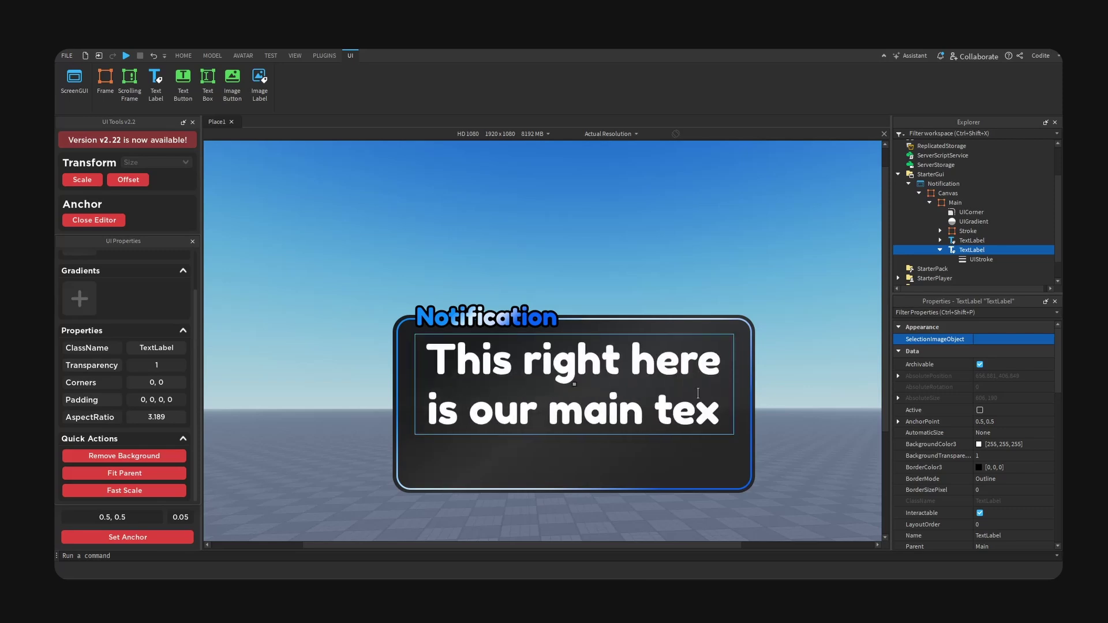
text(t body of o)
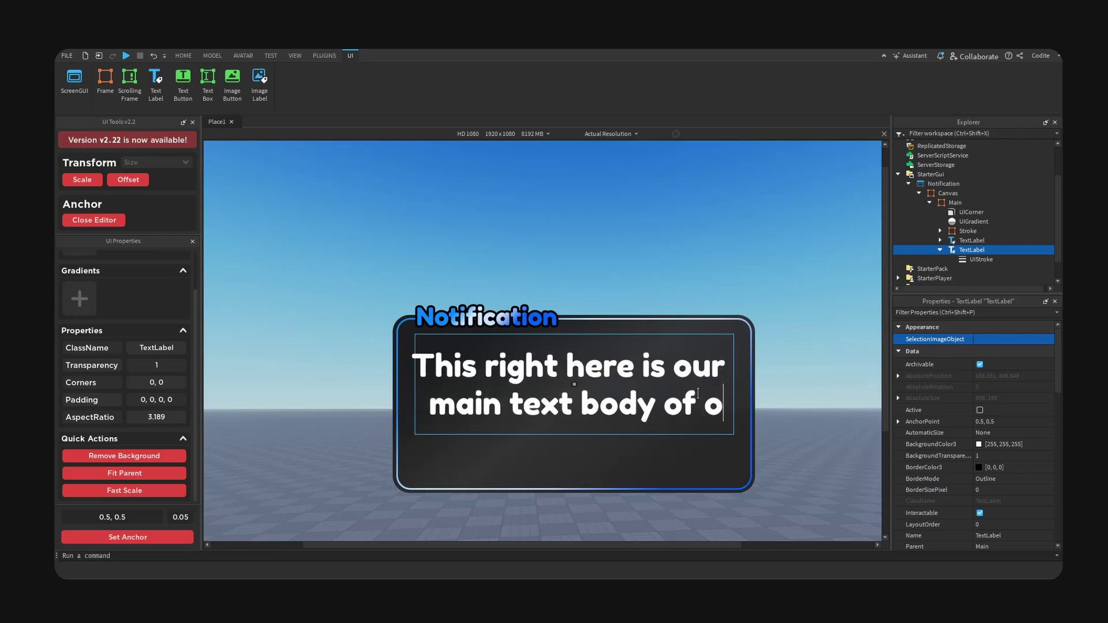
text(ur notification i)
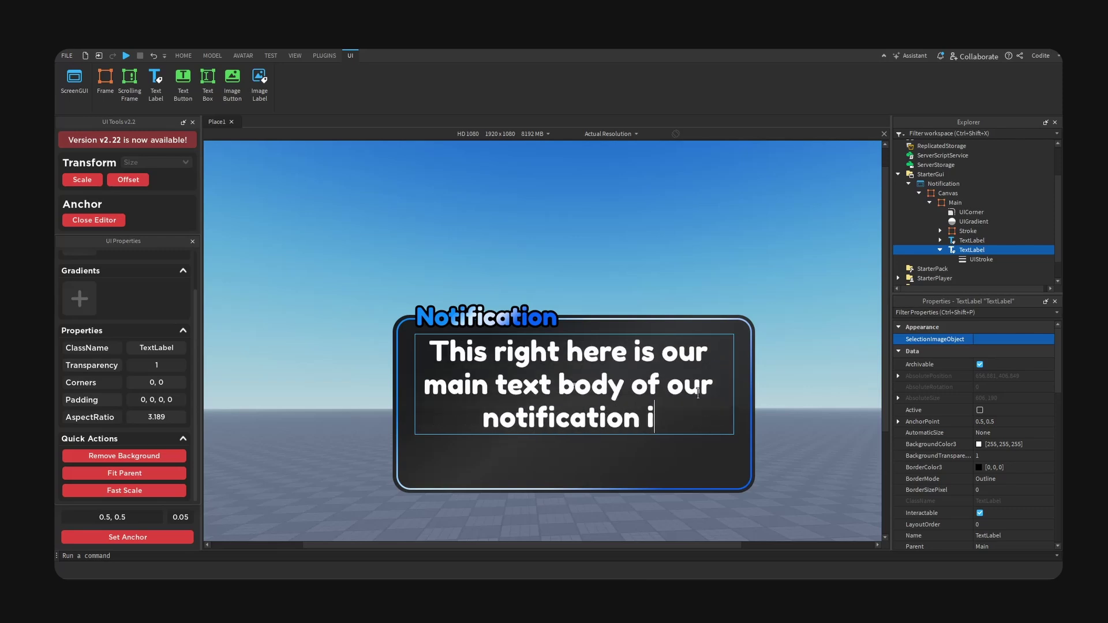
text(nterface design)
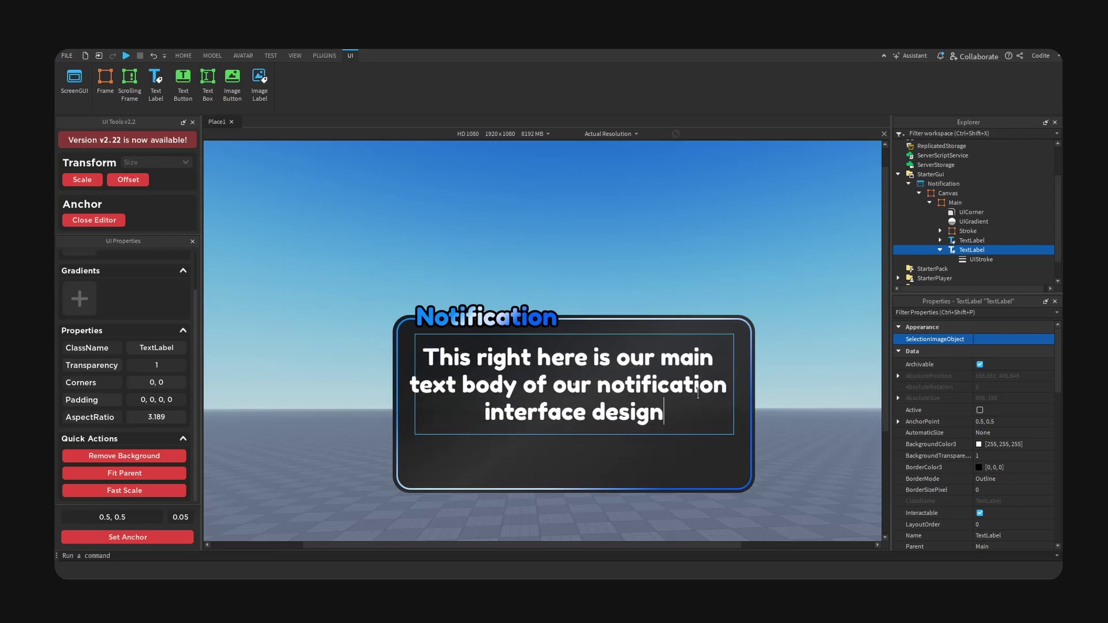
text(.)
Shrink the body text label to about 542 x 170 in the upper part of the Main frame.
click(670, 454)
click(654, 418)
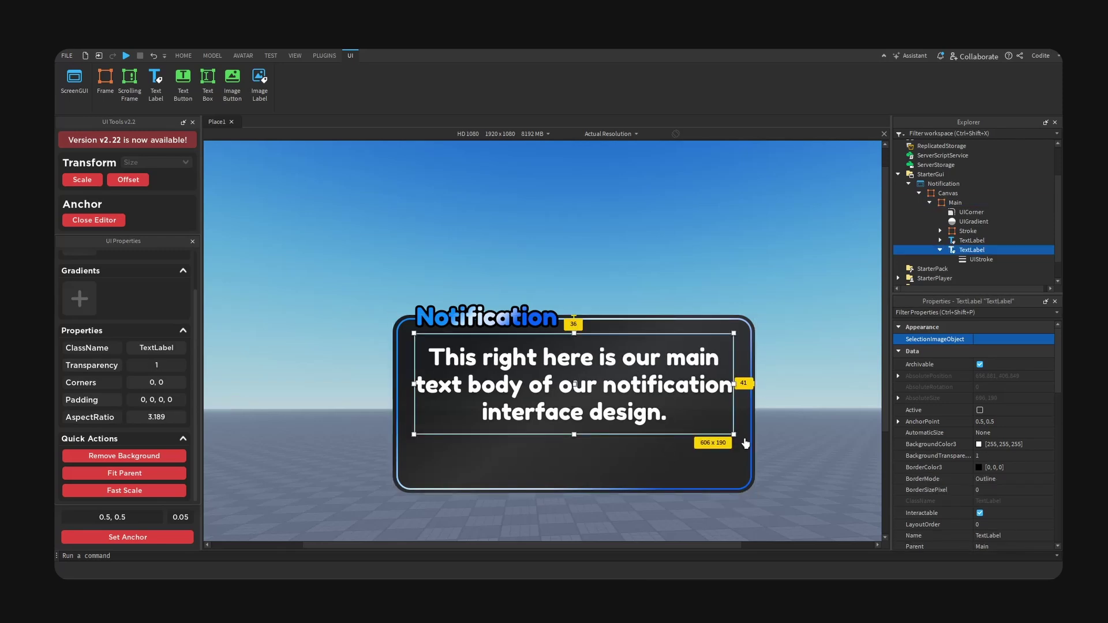
drag(732, 434, 639, 393)
scroll(995, 448, down, 5)
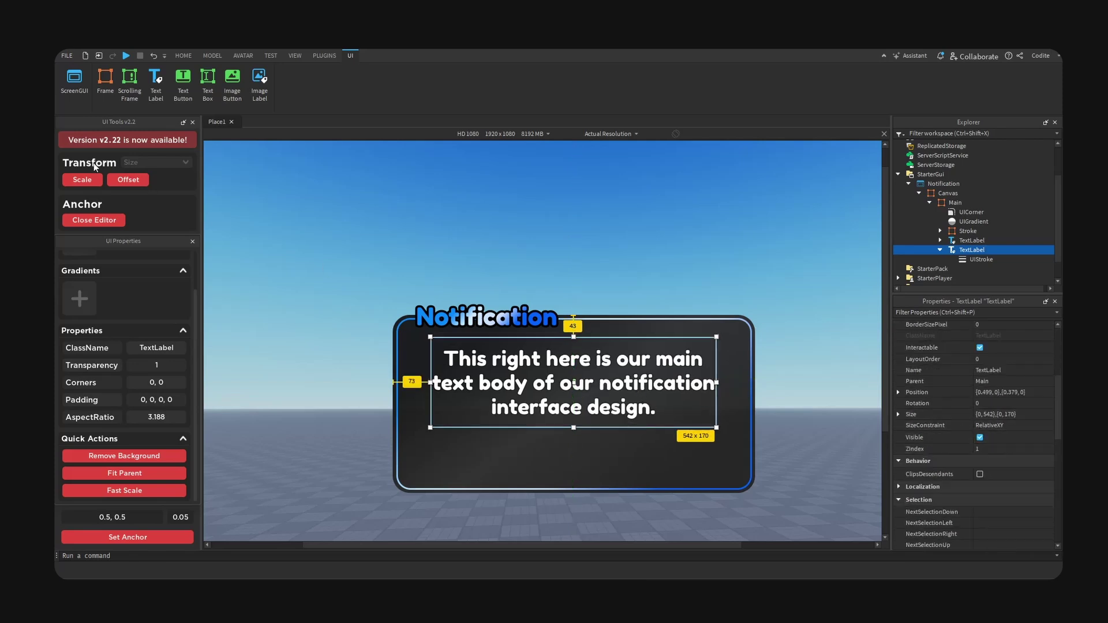
Convert the sizes of the Stroke frame and both text labels inside Main to Scale.
click(642, 475)
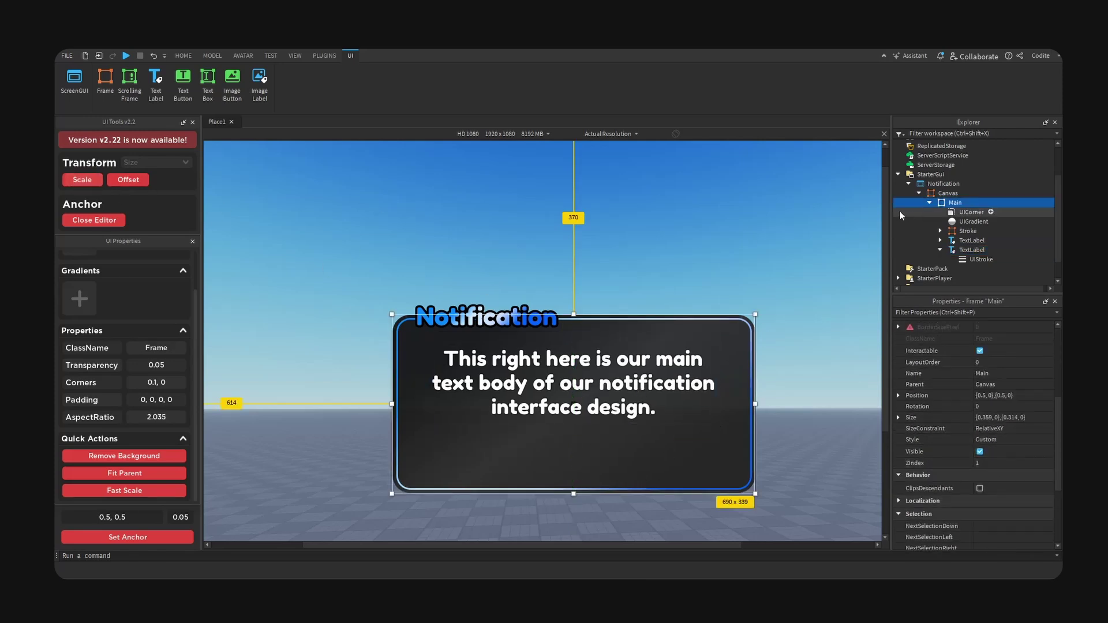
click(967, 230)
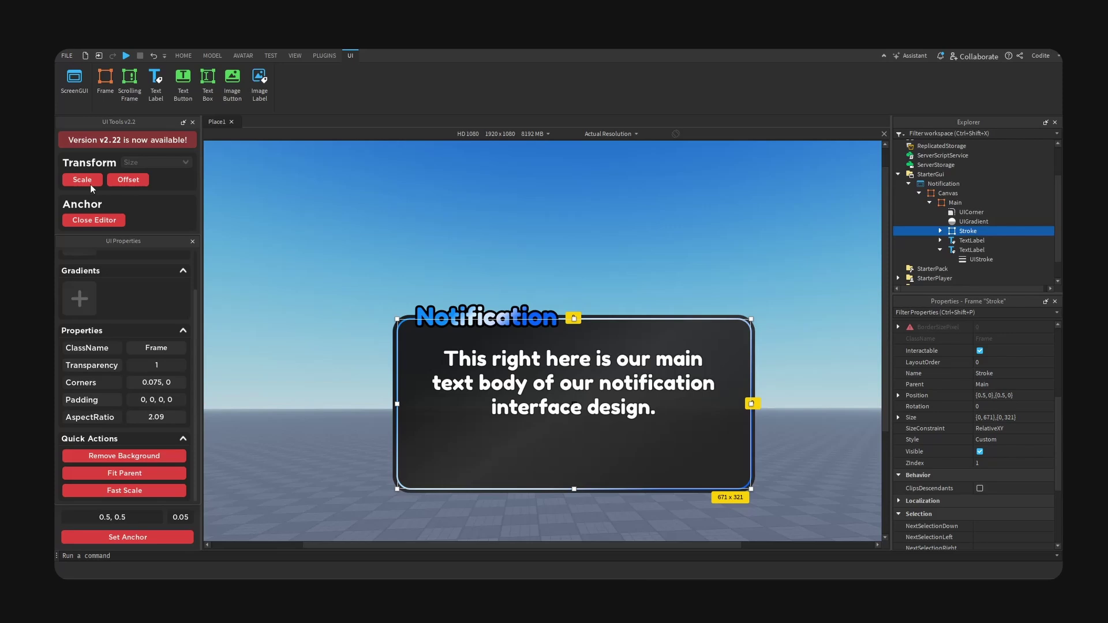
ctrl+click(969, 241)
ctrl+click(970, 251)
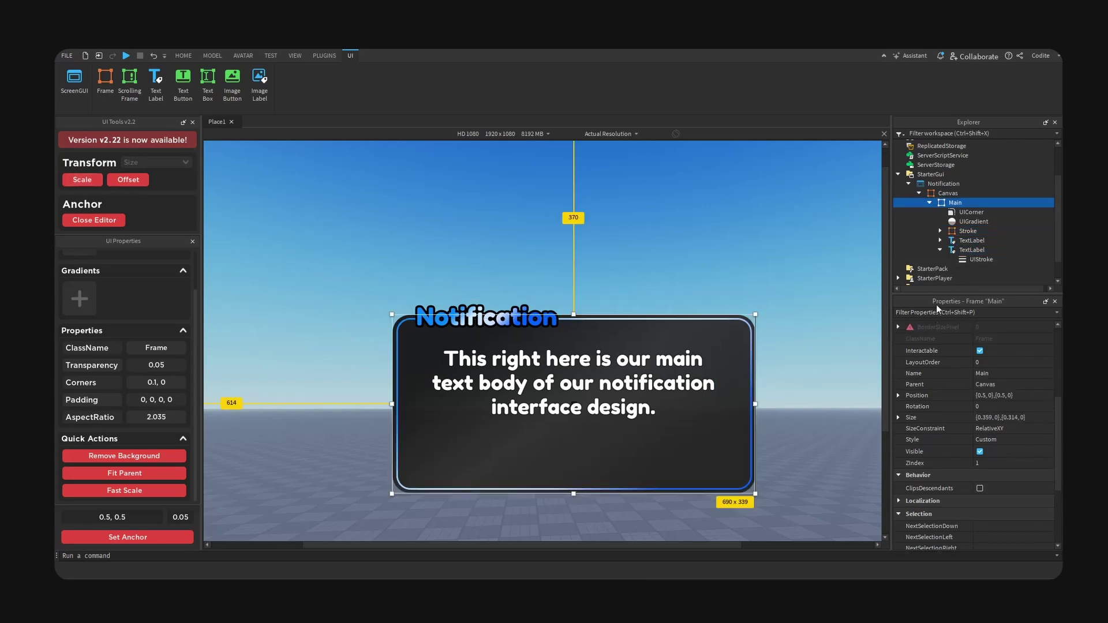
Add a Frame to Main with a 0.5, 0.5 anchor, about 193 x 79, horizontally centred below the body text.
click(969, 203)
text(fr)
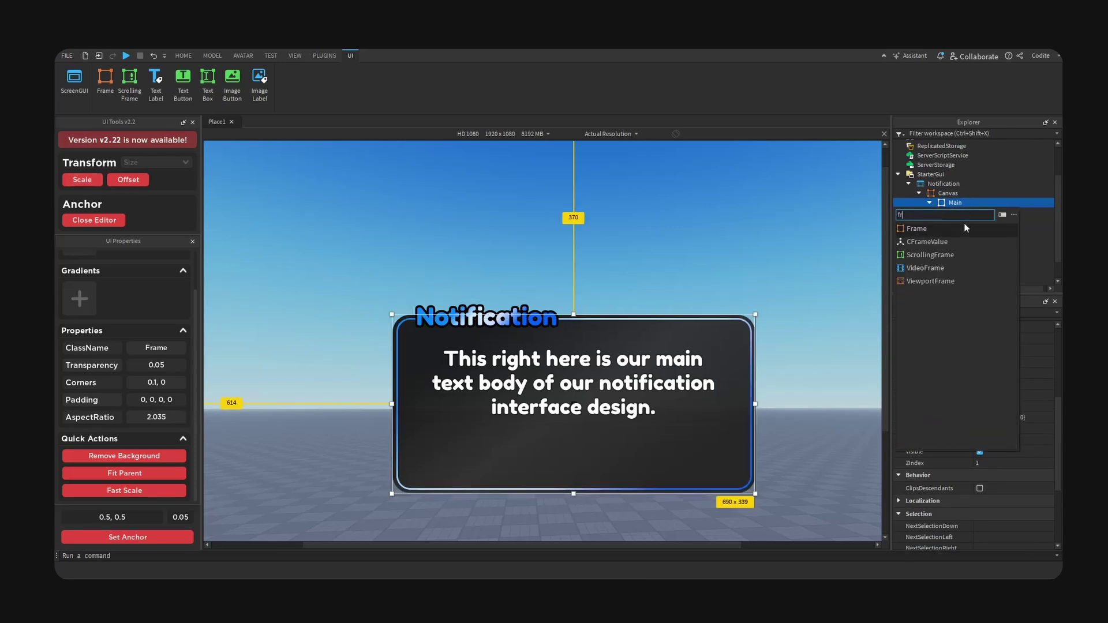
click(963, 228)
click(142, 537)
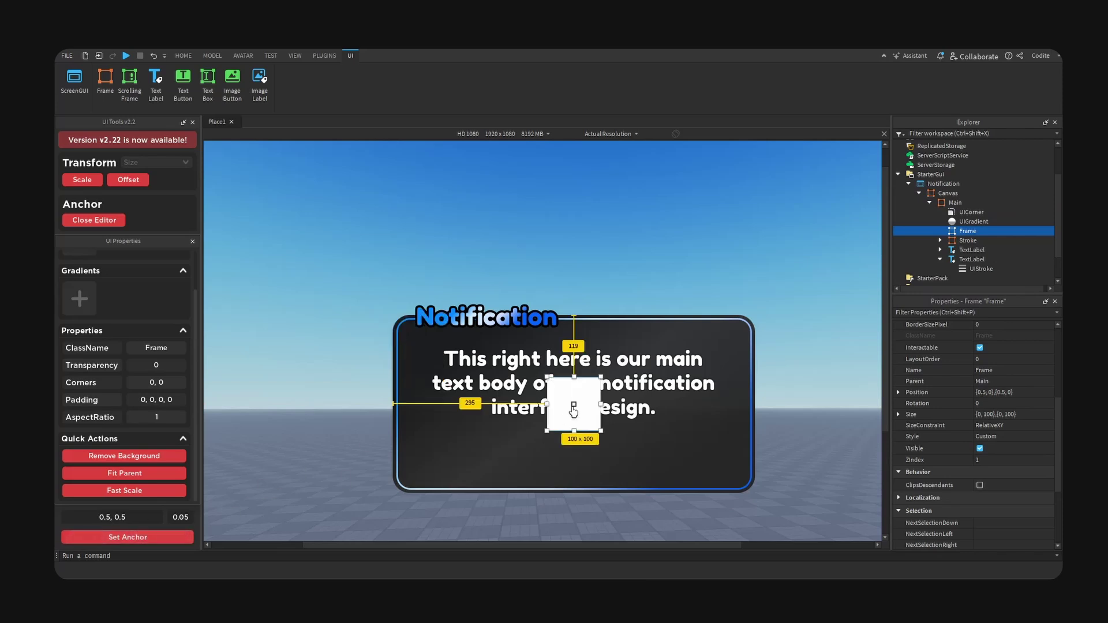
drag(573, 363, 614, 448)
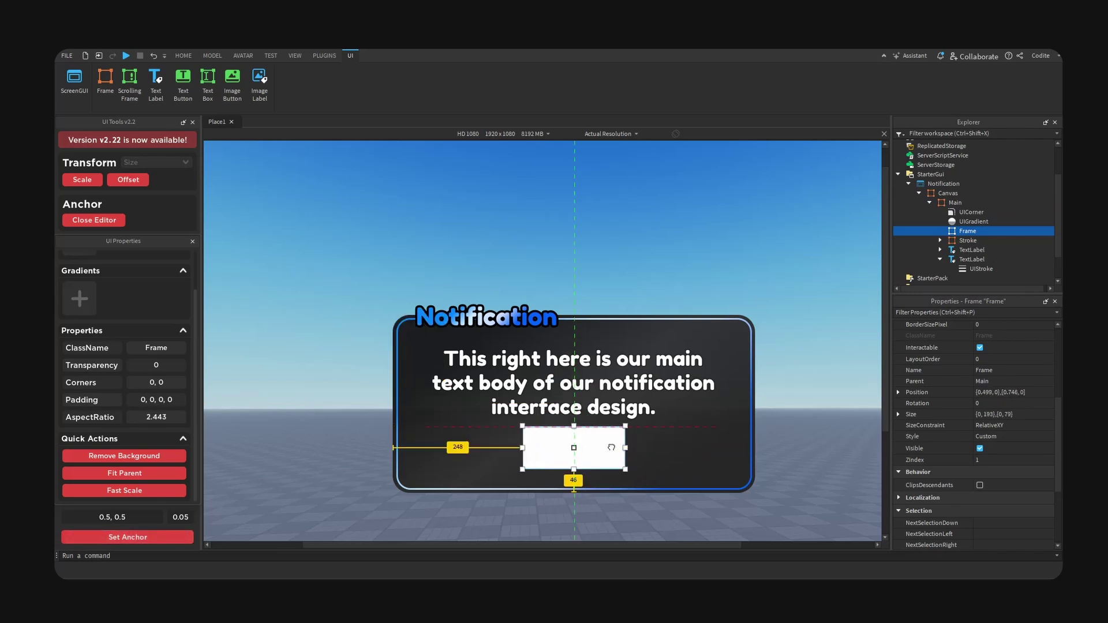
Copy Main's UICorner into the new white frame.
click(971, 213)
click(968, 231)
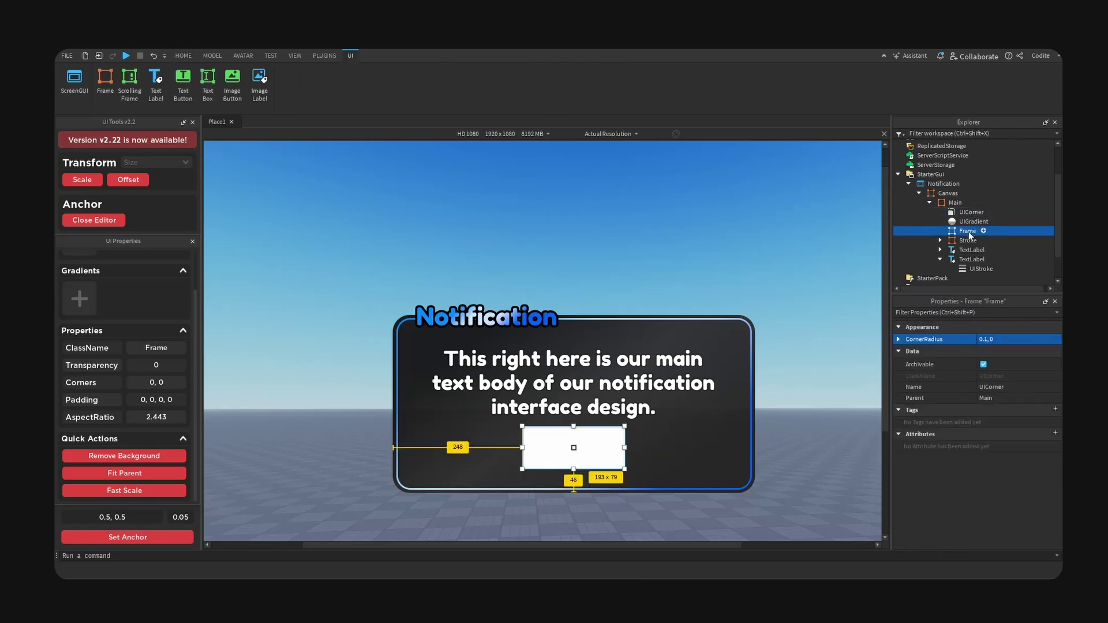
drag(970, 235, 969, 236)
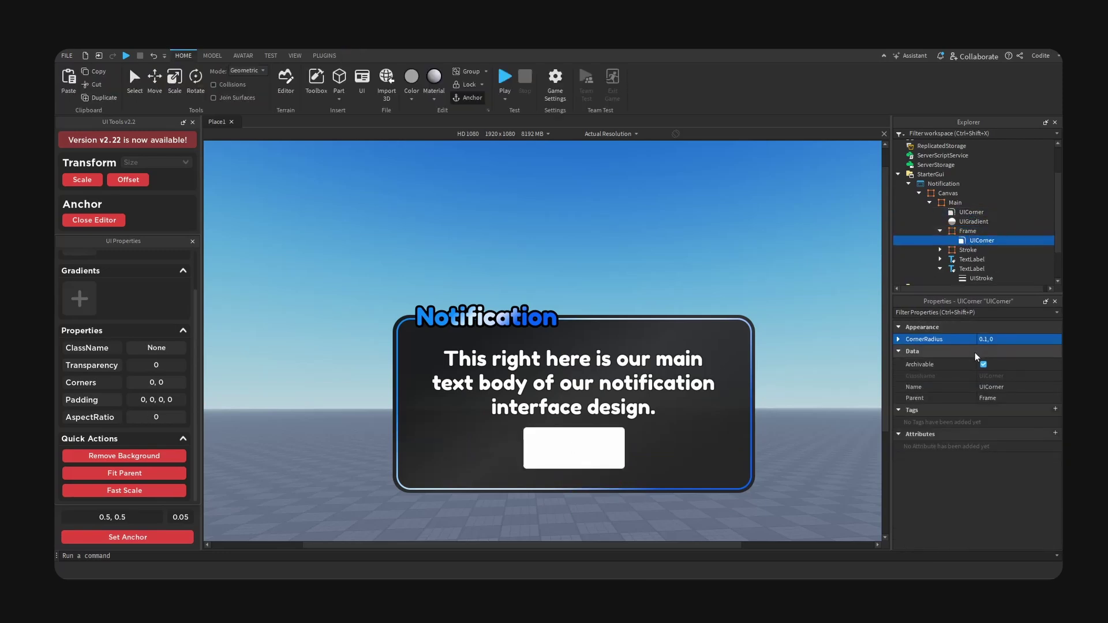
Move the body text label slightly upward and nudge the white frame beneath it.
drag(607, 403, 618, 401)
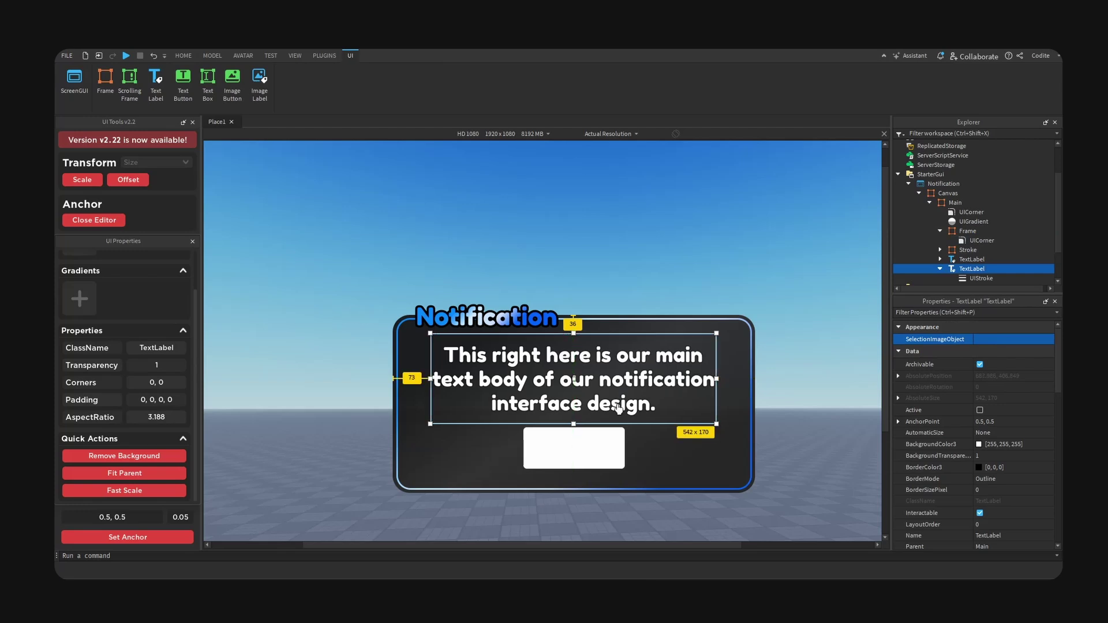
click(612, 447)
drag(595, 462, 595, 461)
Add a UIGradient to the white frame and set its rotation to -90.
click(983, 232)
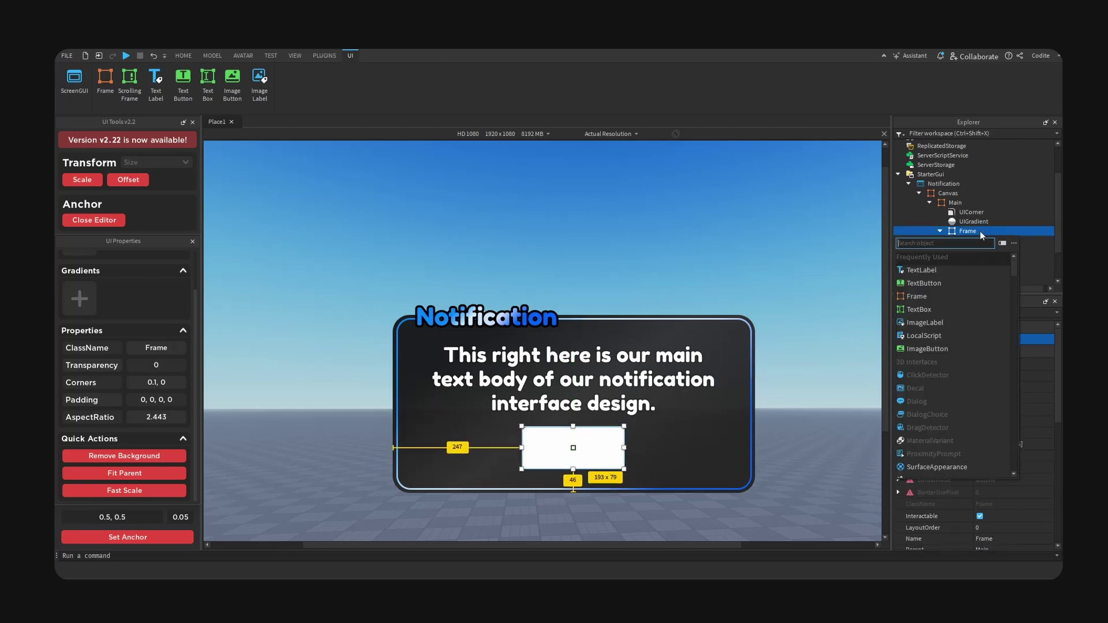
text(grad)
click(972, 255)
click(984, 251)
click(1032, 377)
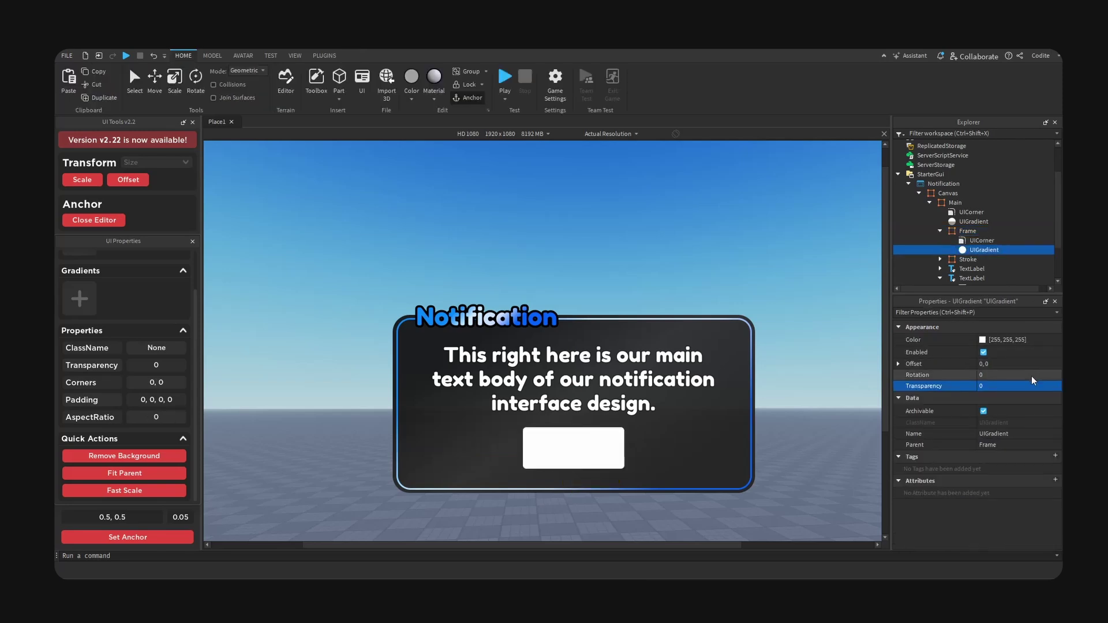
key(Return)
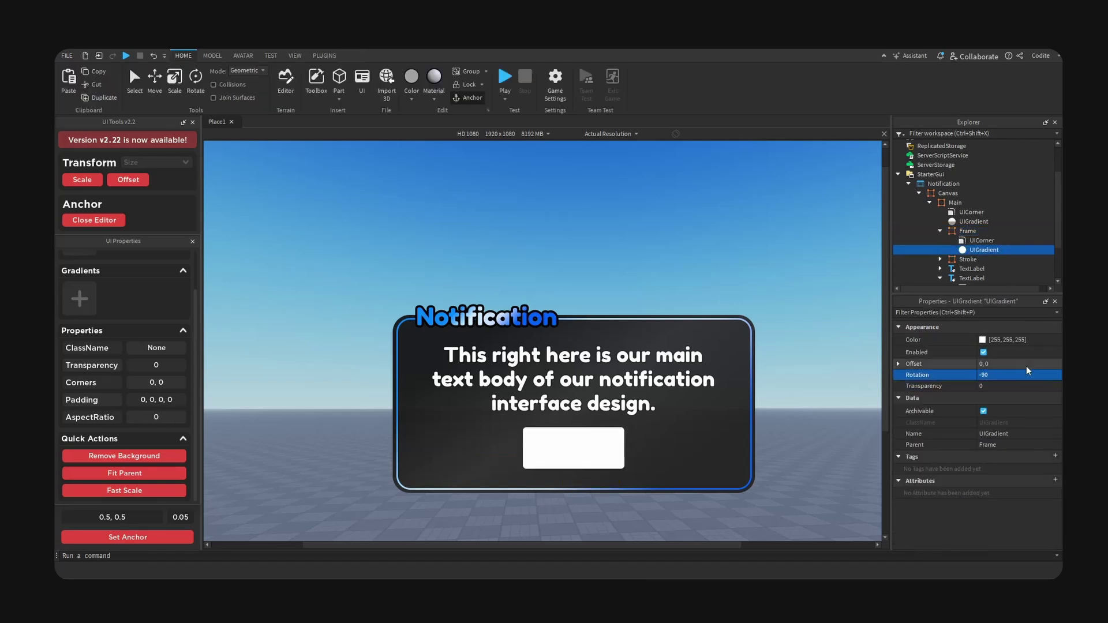
Set the first colour stop of the frame's UIGradient to a bright green, about #10eb9b.
click(1016, 339)
click(1056, 340)
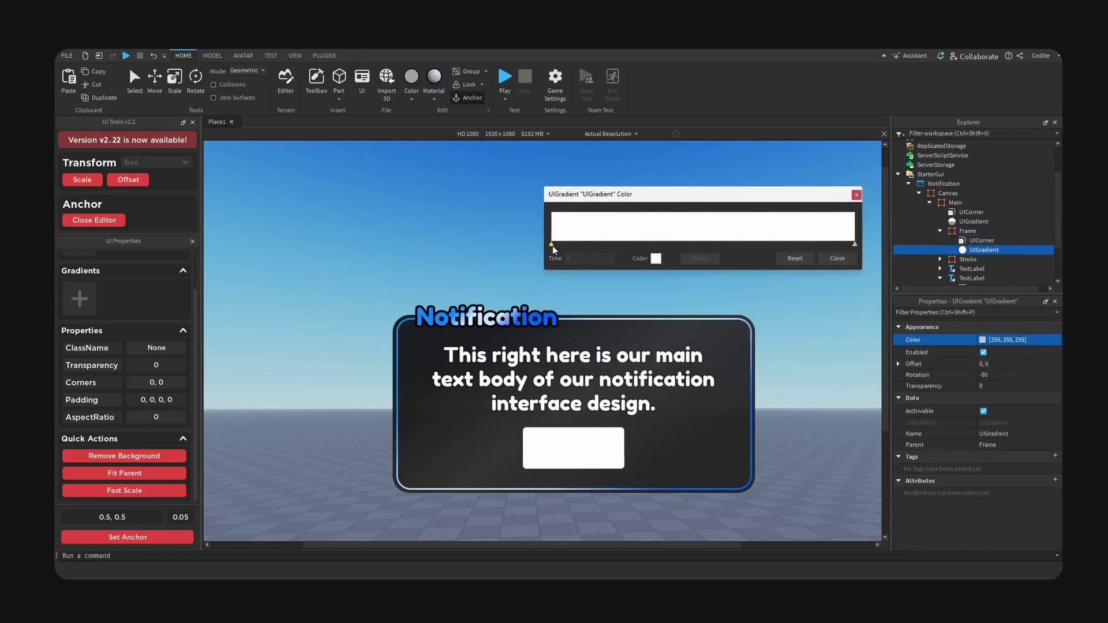
click(656, 259)
drag(637, 212, 781, 208)
drag(785, 230, 834, 237)
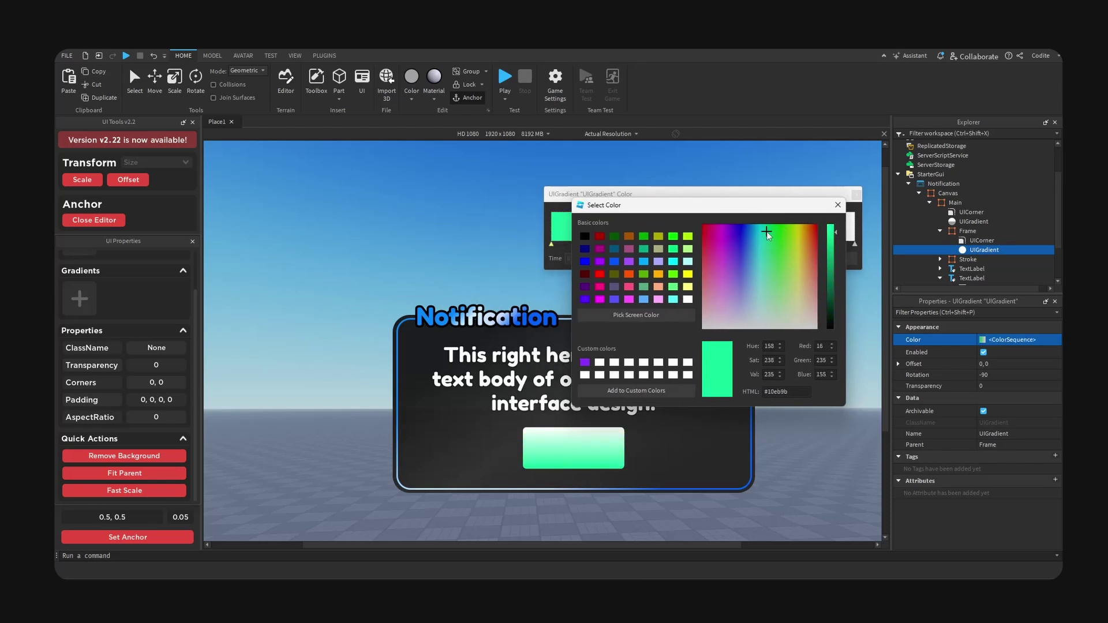
click(838, 205)
Set the last colour stop of the frame's UIGradient to turquoise, about #4affd2.
click(854, 244)
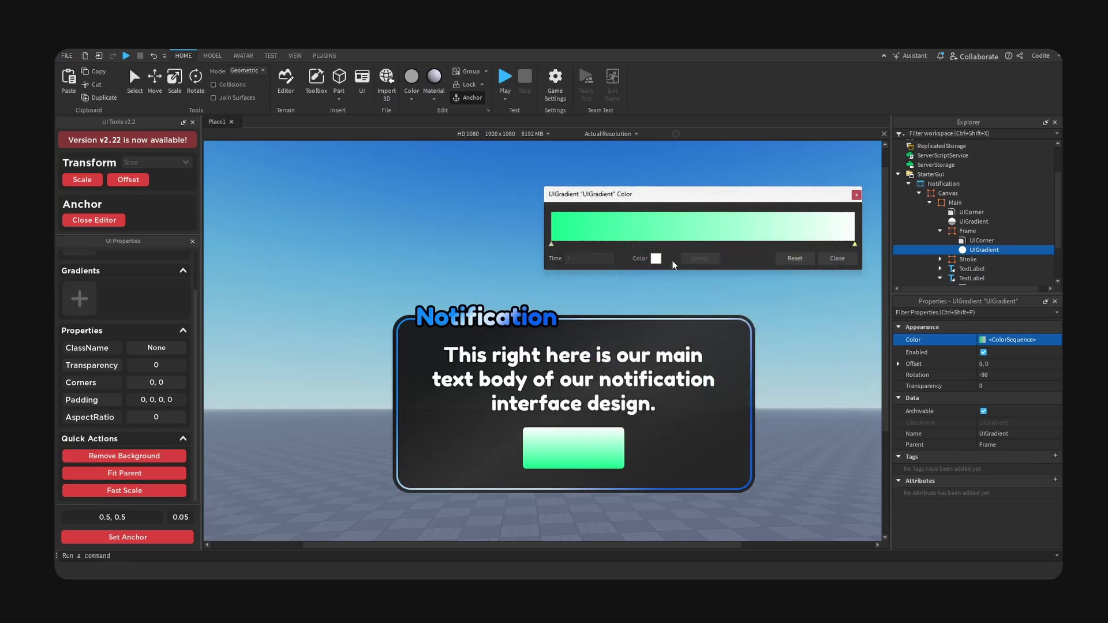
click(657, 259)
drag(630, 214, 788, 270)
click(796, 252)
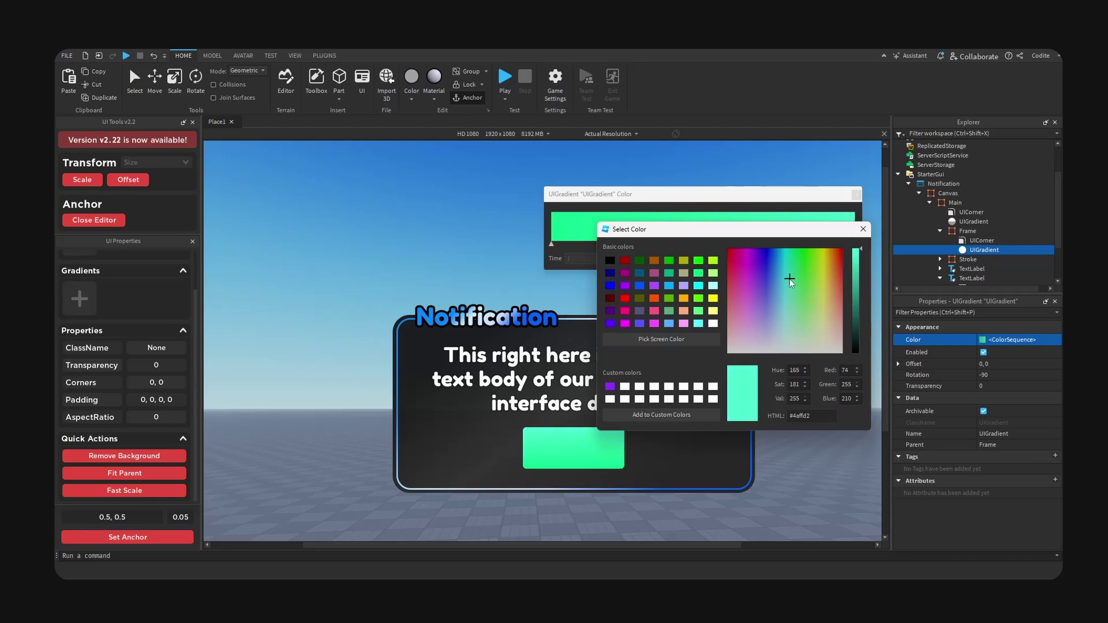
click(863, 229)
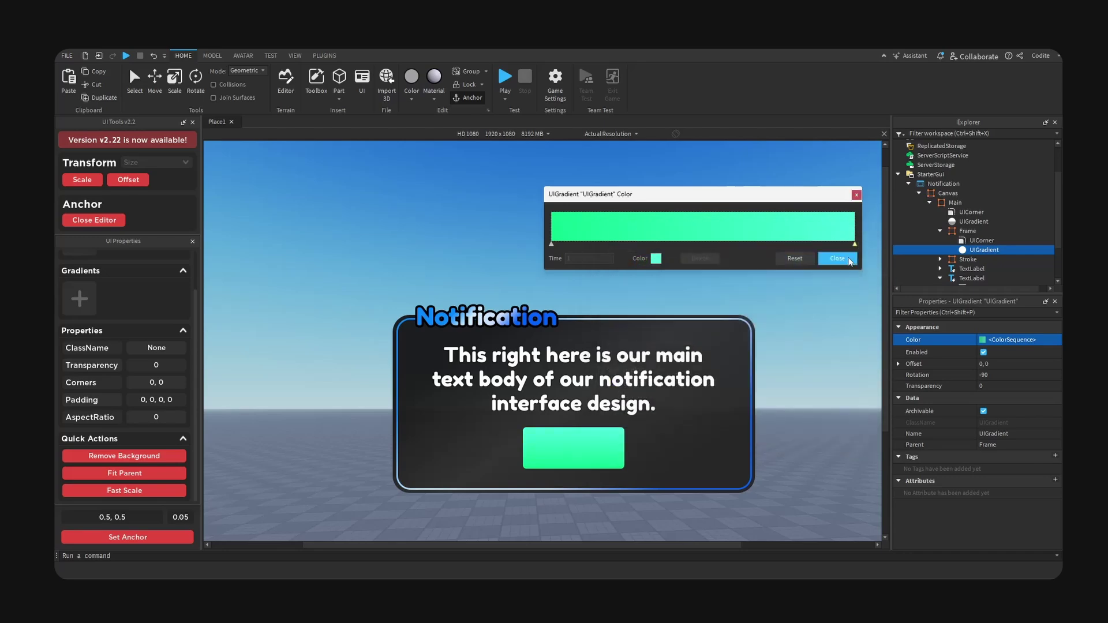
click(840, 259)
Add a UIStroke to the green frame and set its thickness to 4.
click(980, 232)
text(str)
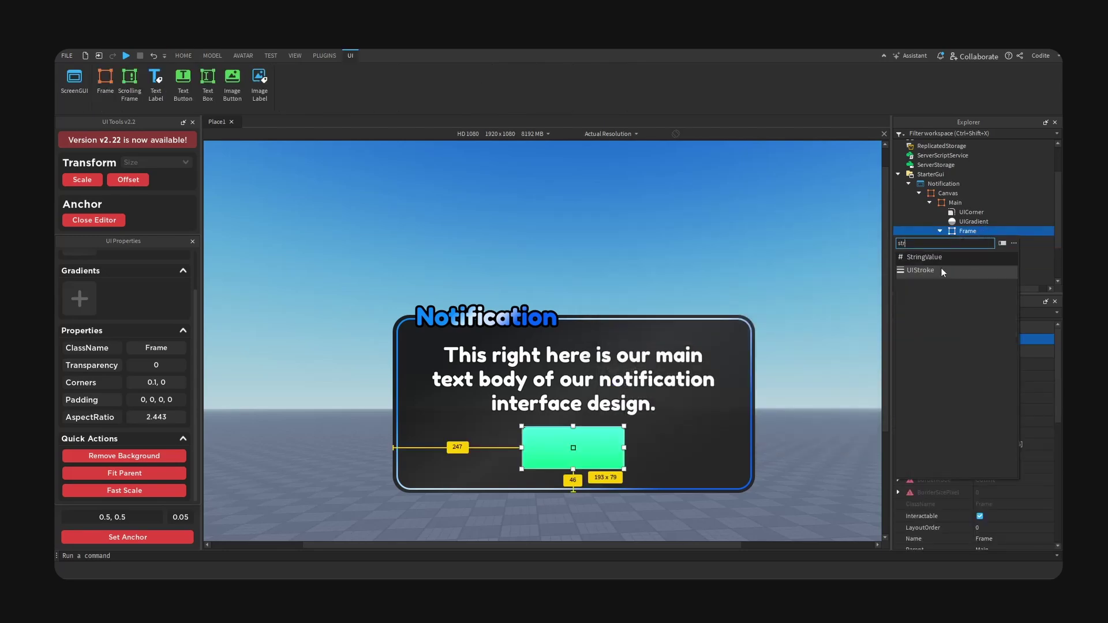
click(942, 269)
click(979, 259)
click(1034, 375)
text(2)
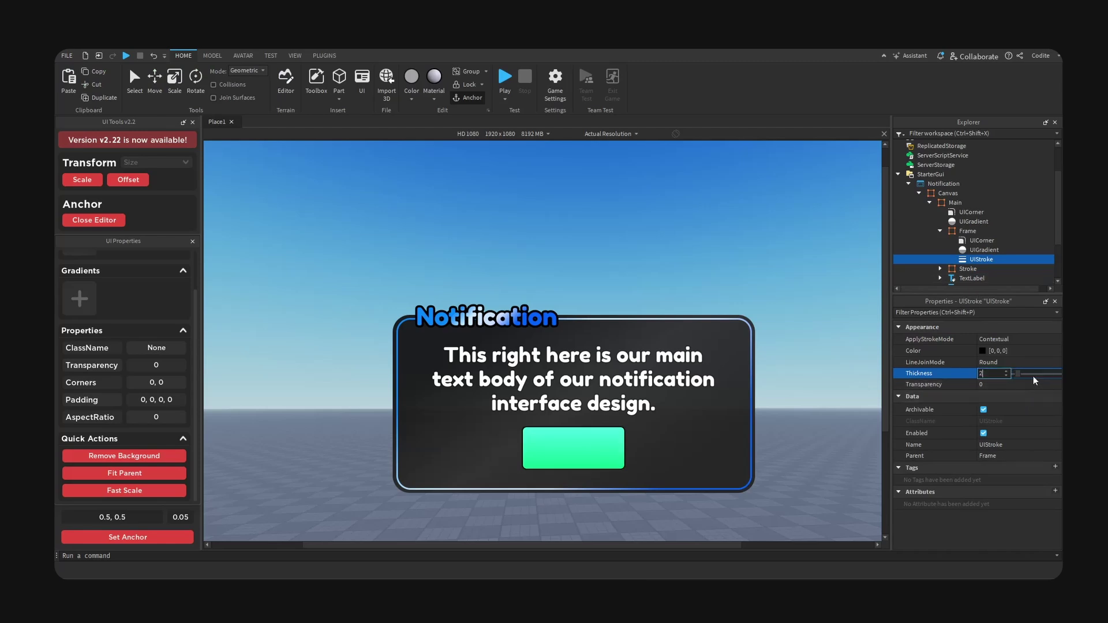
key(BackSpace)
text(4)
key(Return)
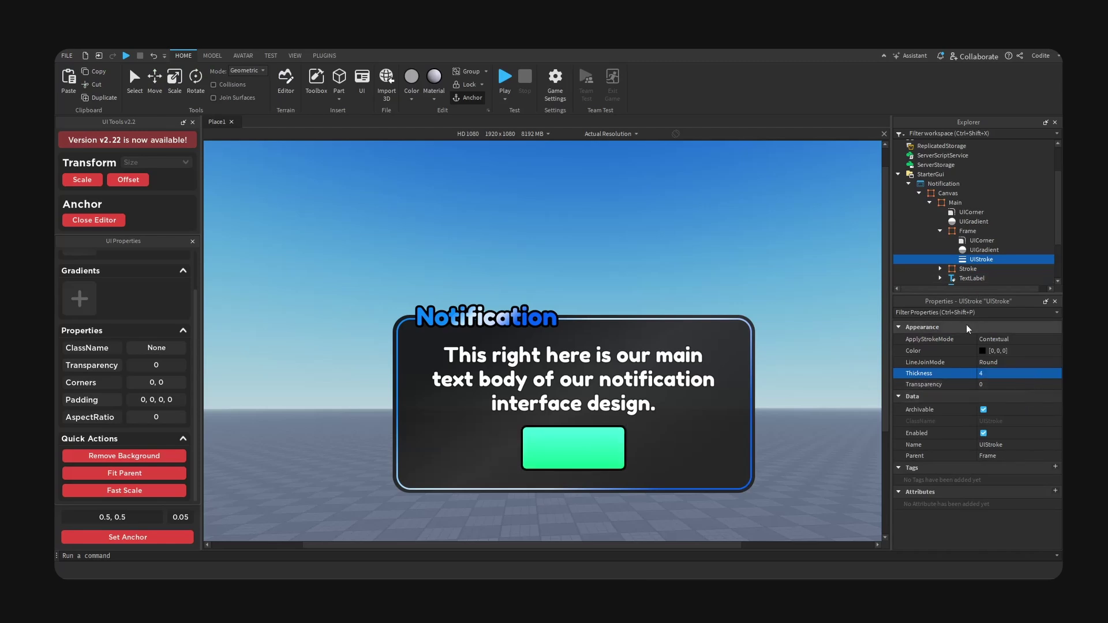
Colour the green frame's UIStroke by sampling the frame's green and darkening it to #0c392c.
click(982, 350)
drag(611, 204, 714, 198)
click(613, 304)
click(589, 433)
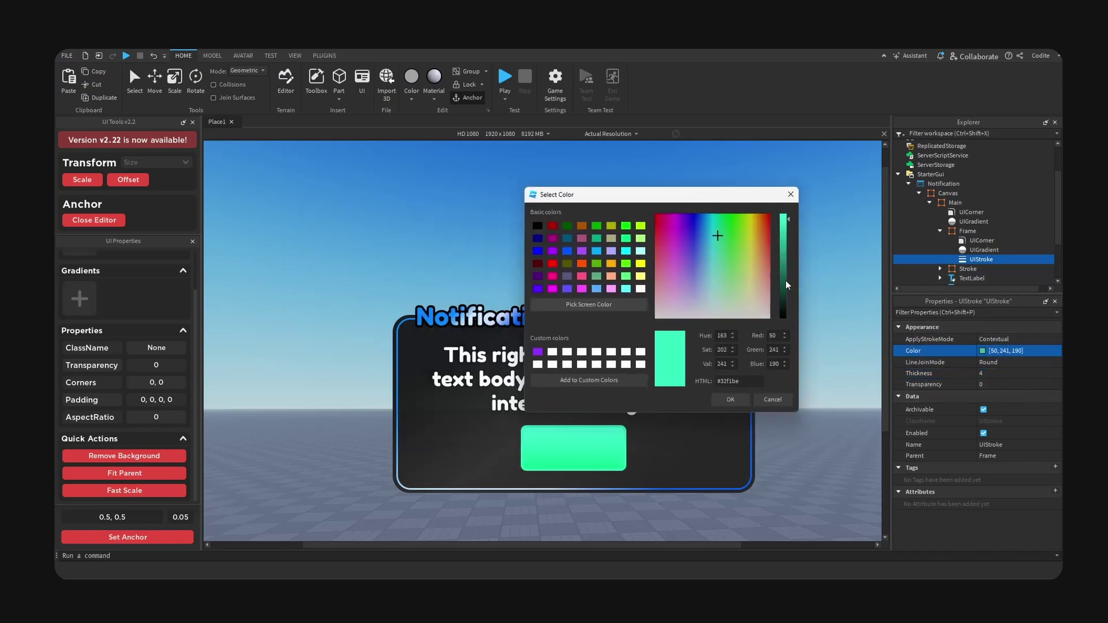
drag(782, 278, 789, 298)
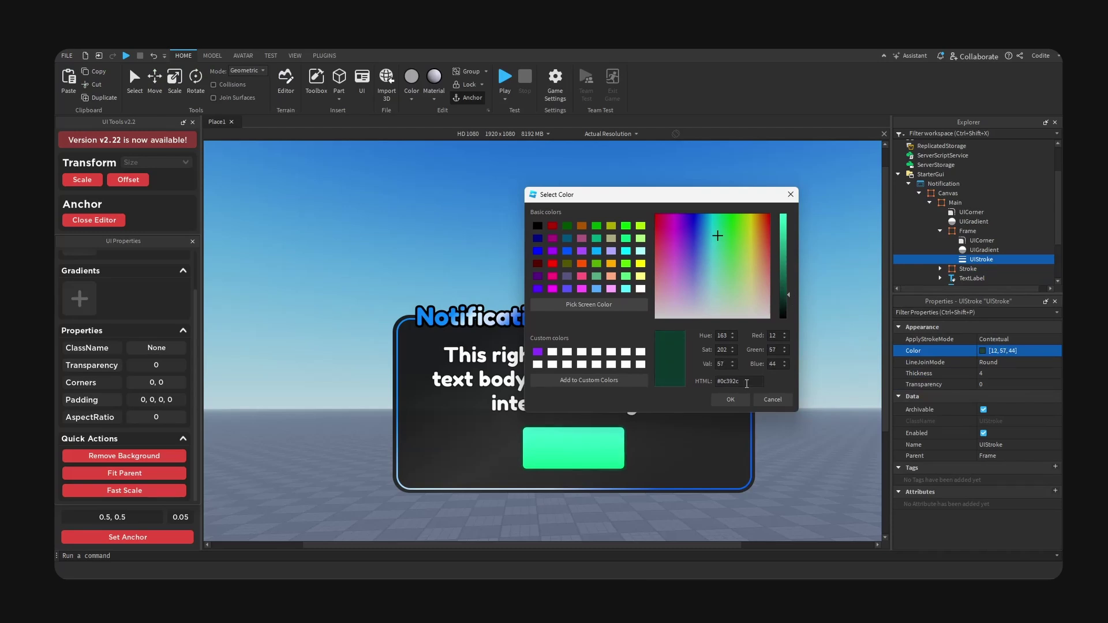
click(730, 400)
Set the corner radius scale of the green frame's UICorner to 0.2.
click(981, 240)
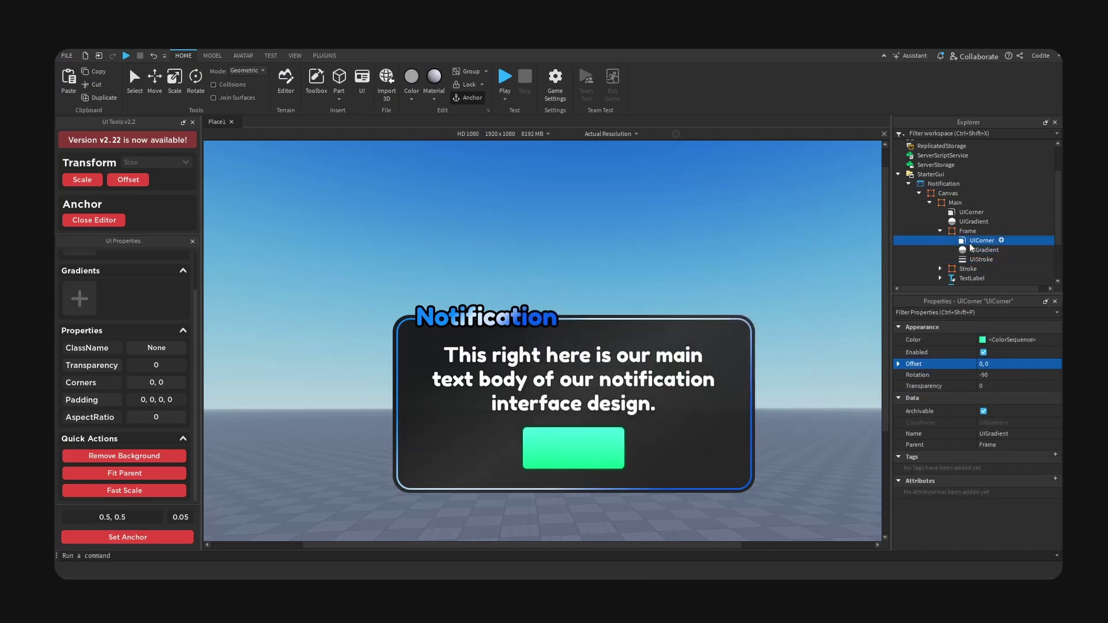
click(1018, 339)
click(1031, 351)
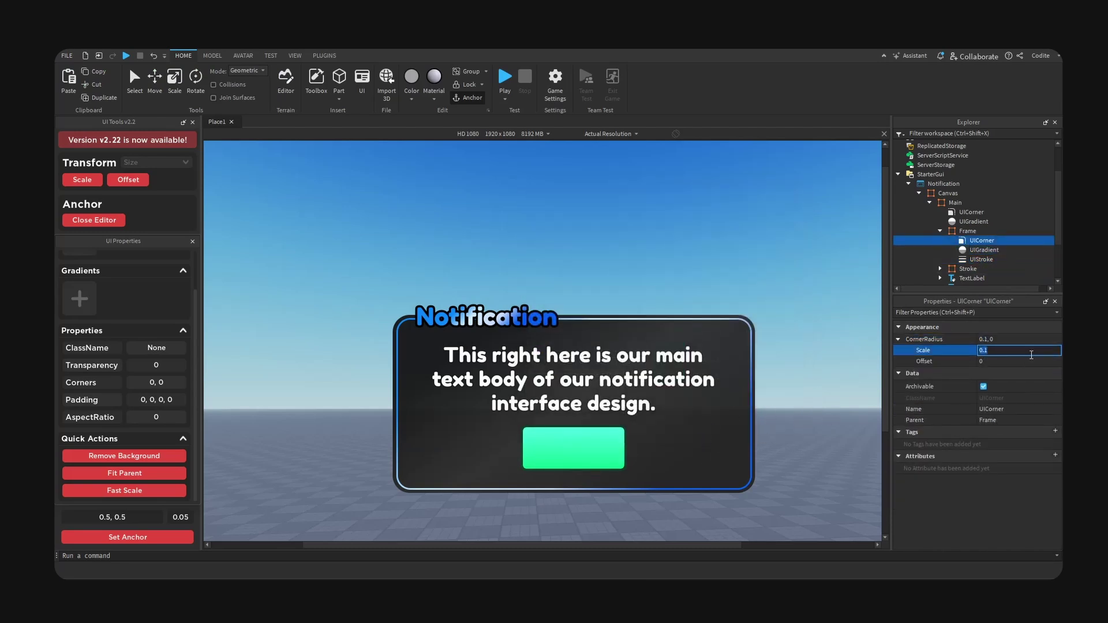
text(0.2)
key(Return)
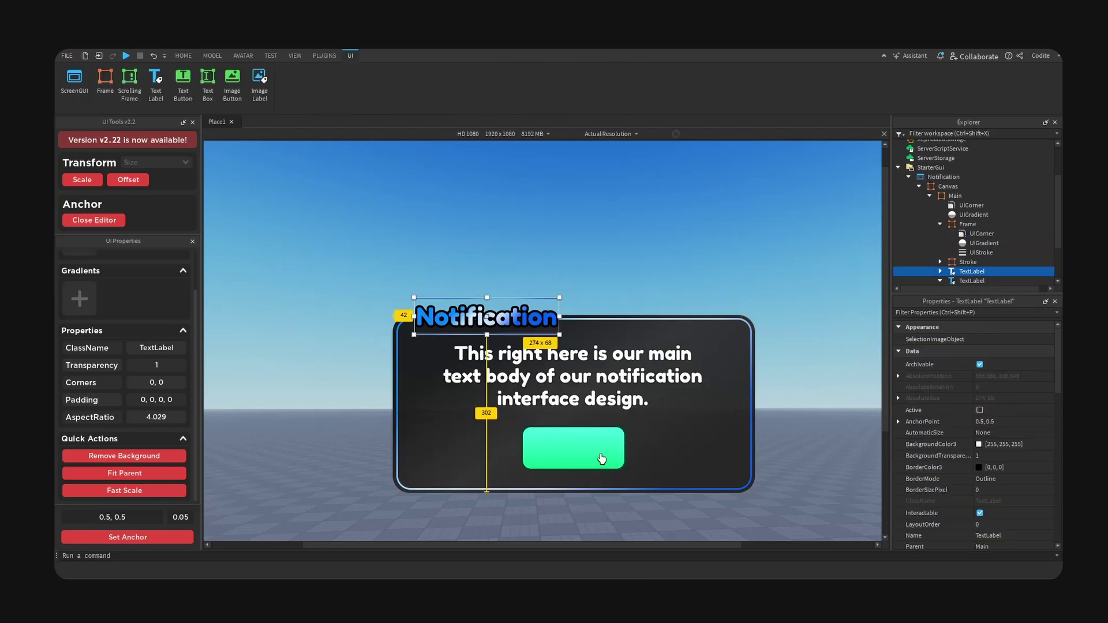
Place a copy of the Notification label inside the green frame, enlarged to nearly fill it, with the text "Ok".
click(591, 455)
click(572, 439)
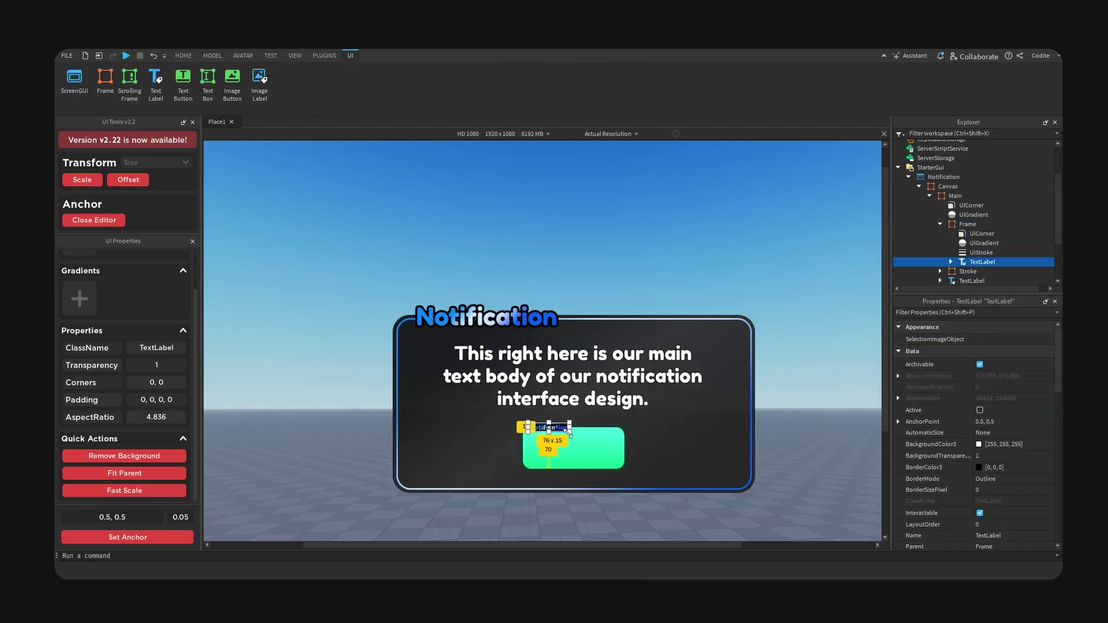
drag(568, 433, 595, 451)
double_click(593, 451)
text(Ok)
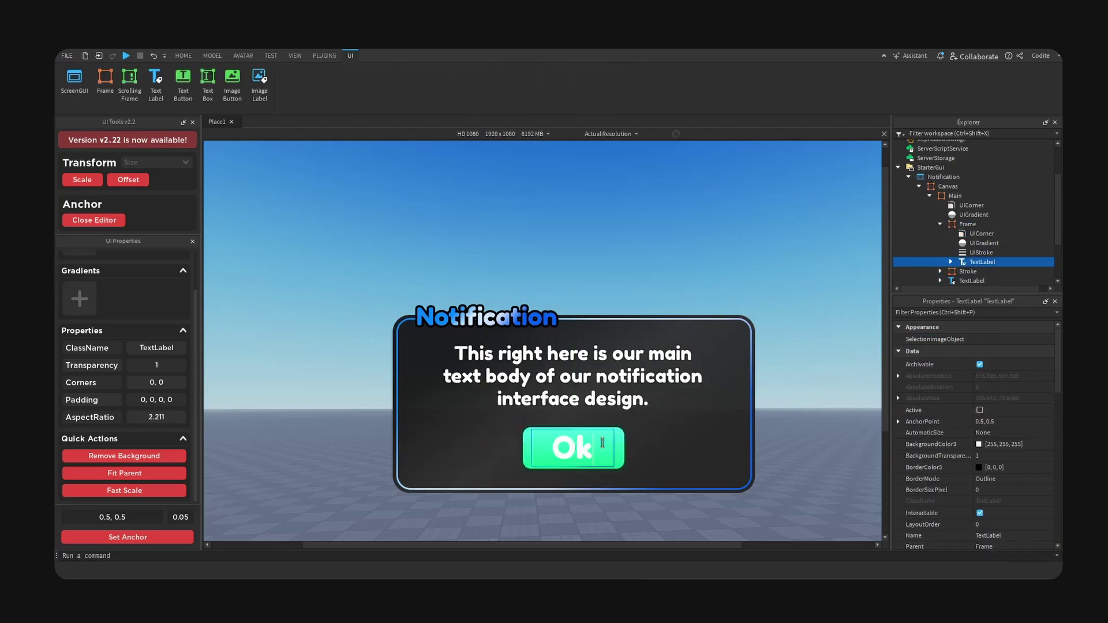
Change the green frame's label text to "Okay!" and shrink the label to about 118 x 53, centred in the frame.
text(ay!)
key(Return)
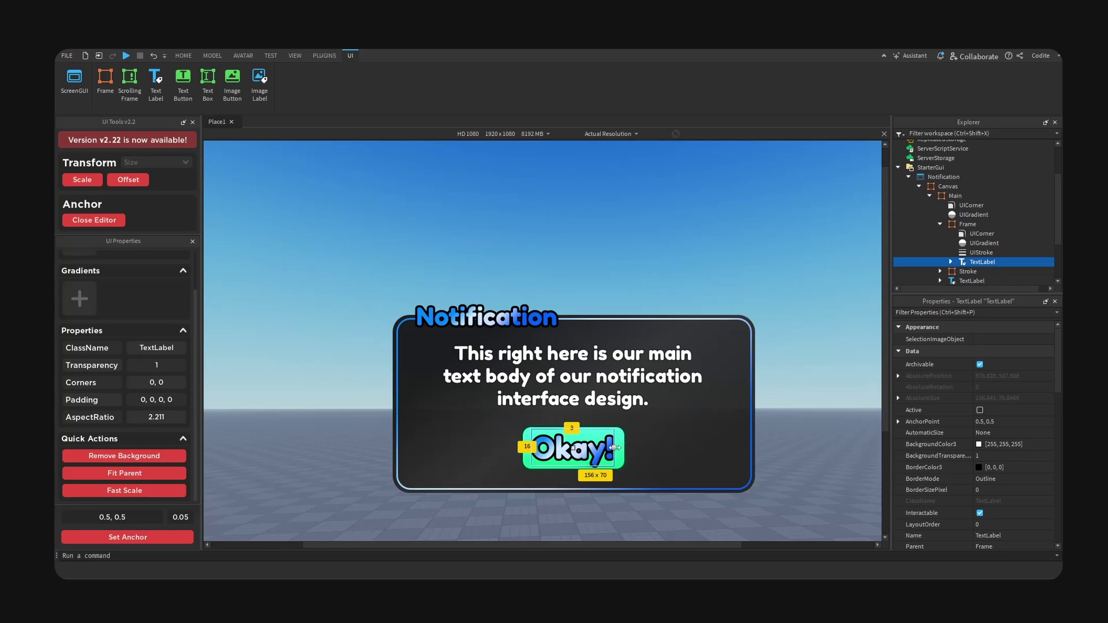
drag(615, 447, 595, 448)
click(148, 541)
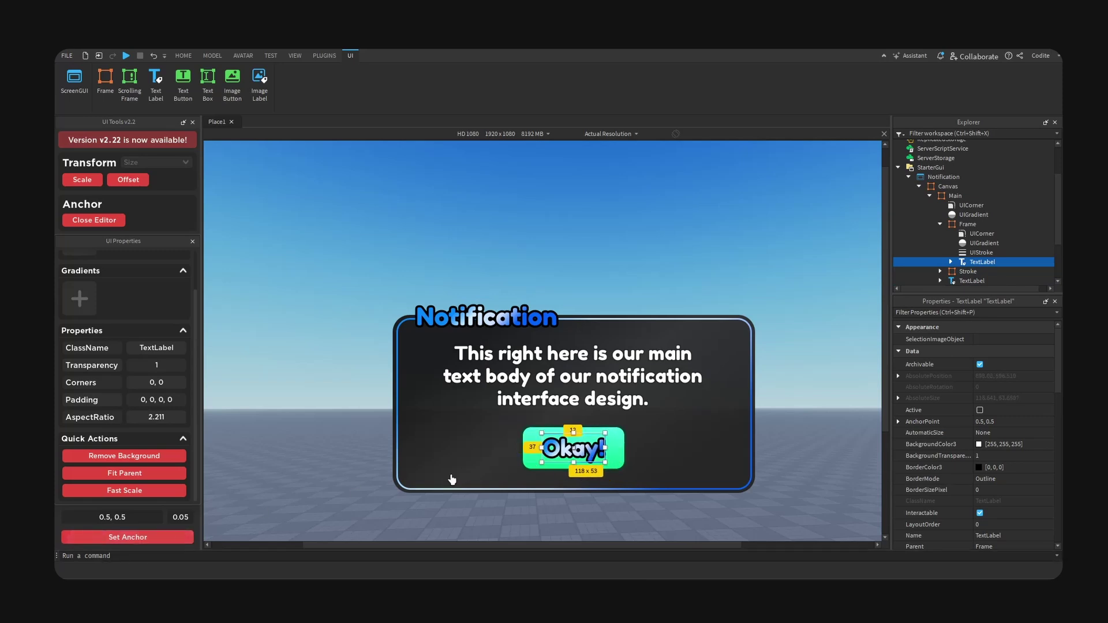
Delete the UIGradient from the "Okay!" label and set its UIStroke thickness to 3.
click(951, 262)
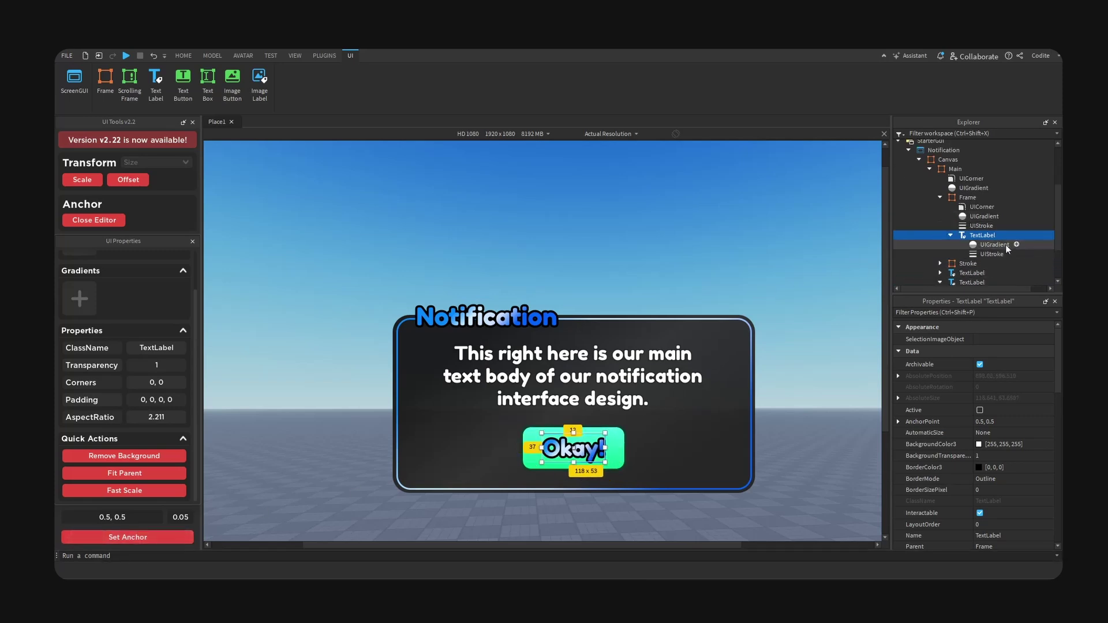
click(1007, 245)
key(Delete)
click(986, 244)
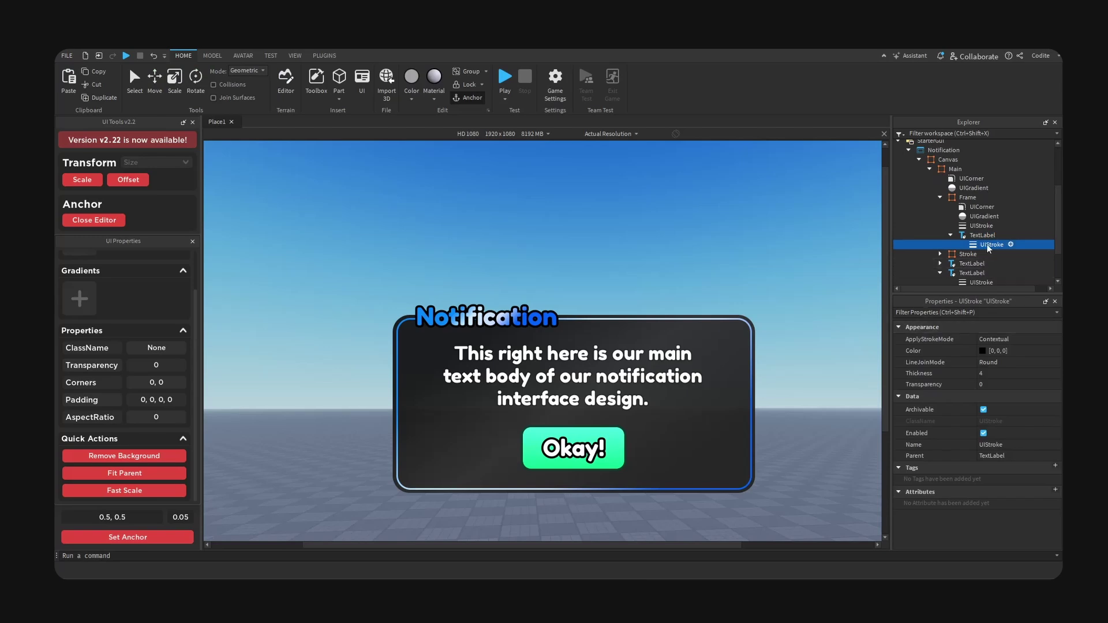
click(1021, 374)
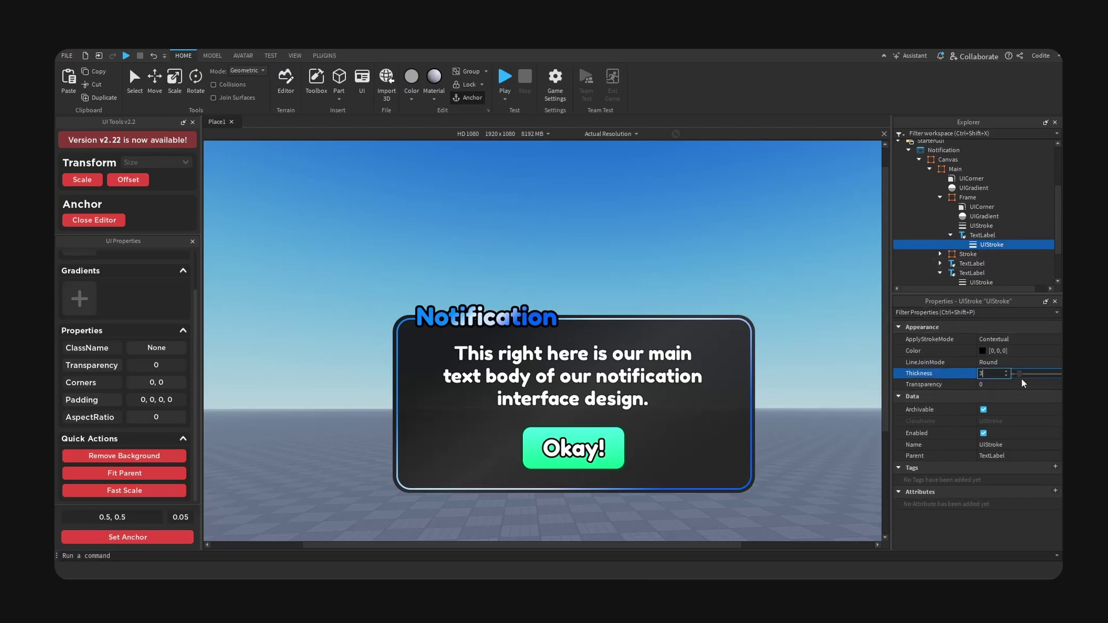
key(Return)
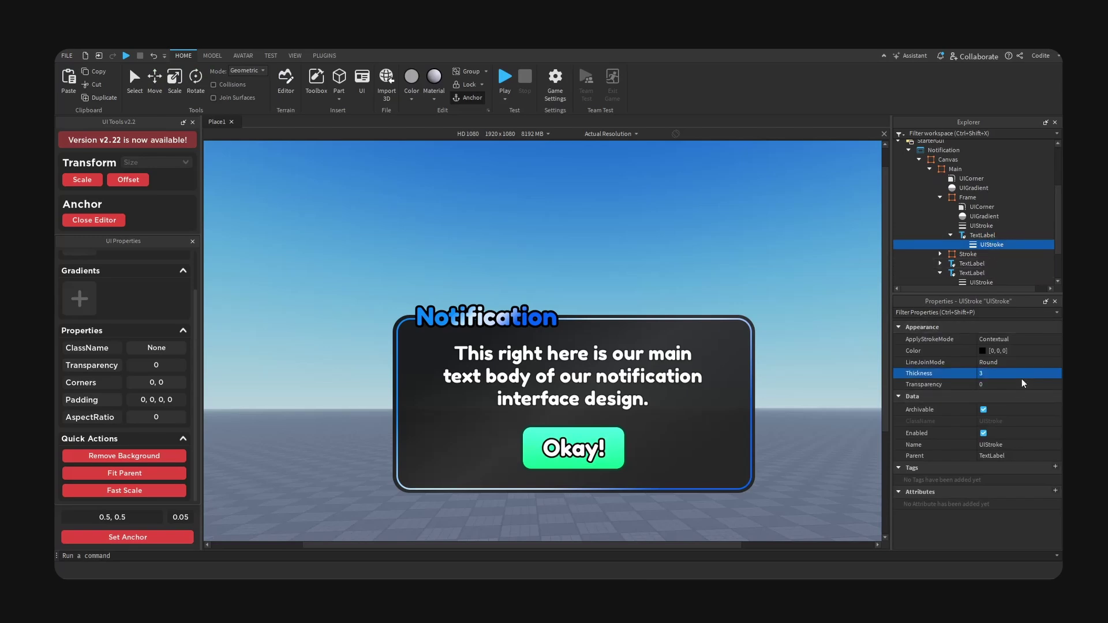
Fit the canvas to the window and rename the green frame as Button.
click(599, 135)
click(607, 152)
click(682, 257)
right_drag(682, 258, 687, 259)
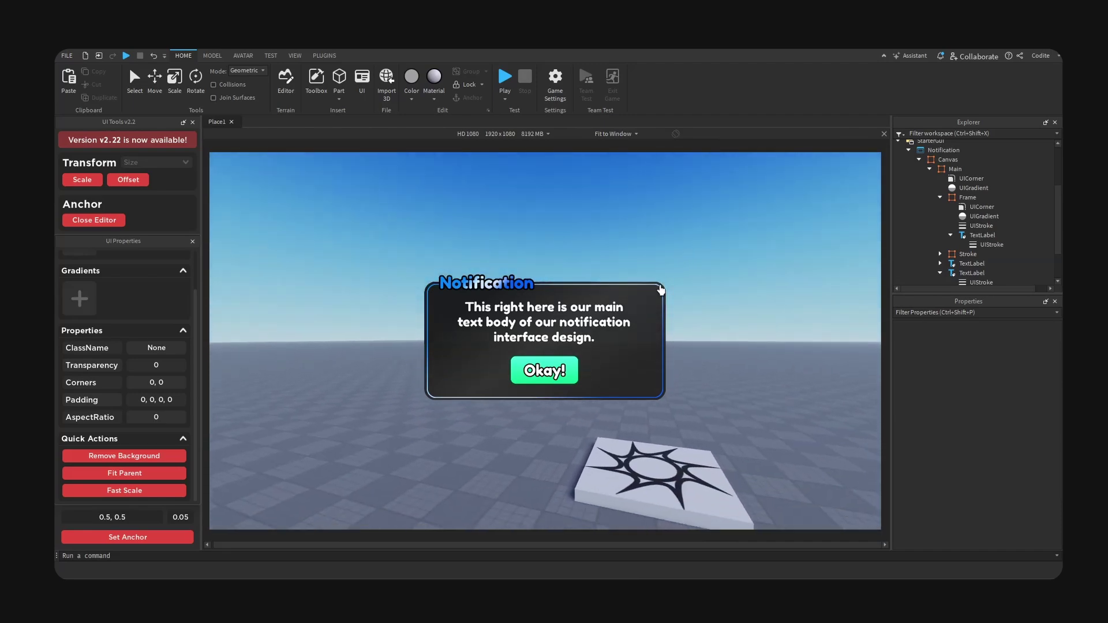
key(Left)
key(Left)
key(Left)
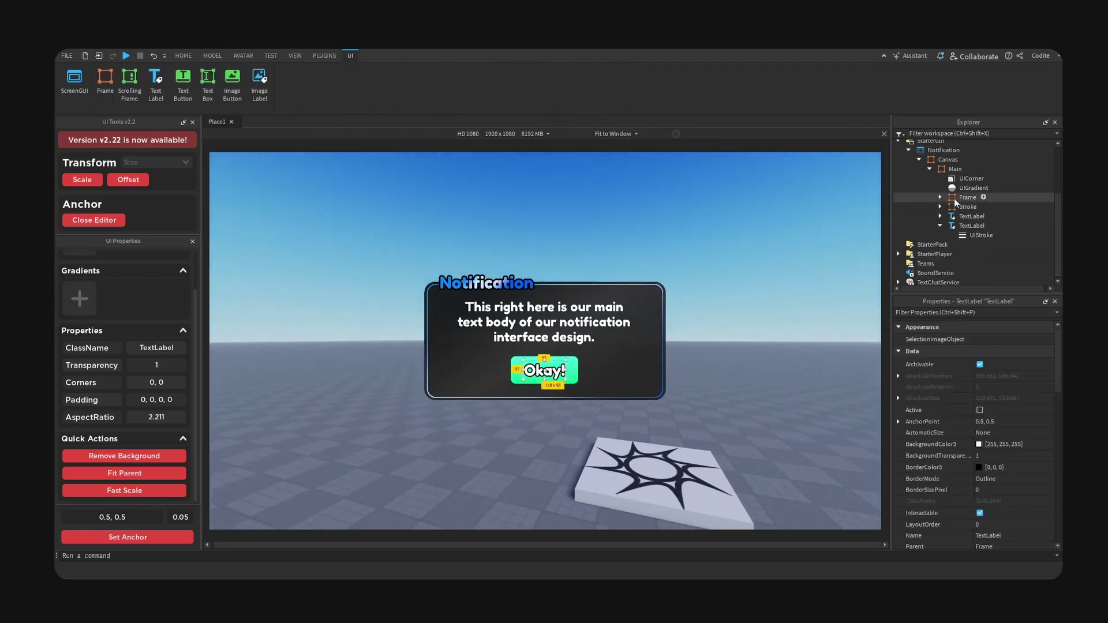
key(F2)
text(Button)
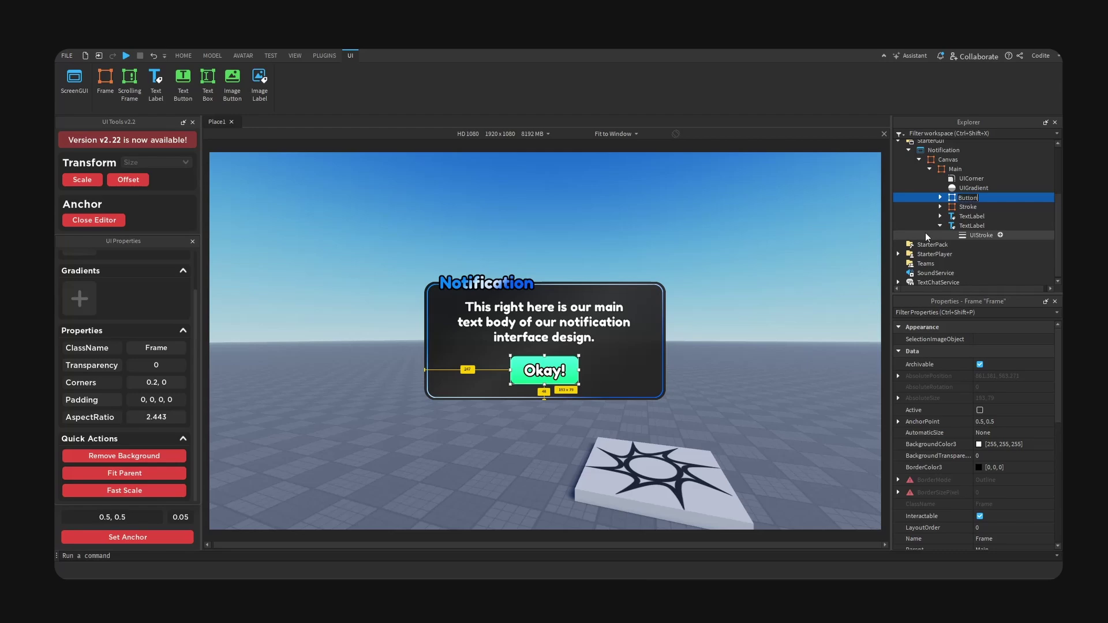
key(Return)
Convert the Button frame to an ImageButton with the Reclass plugin.
click(324, 57)
click(326, 74)
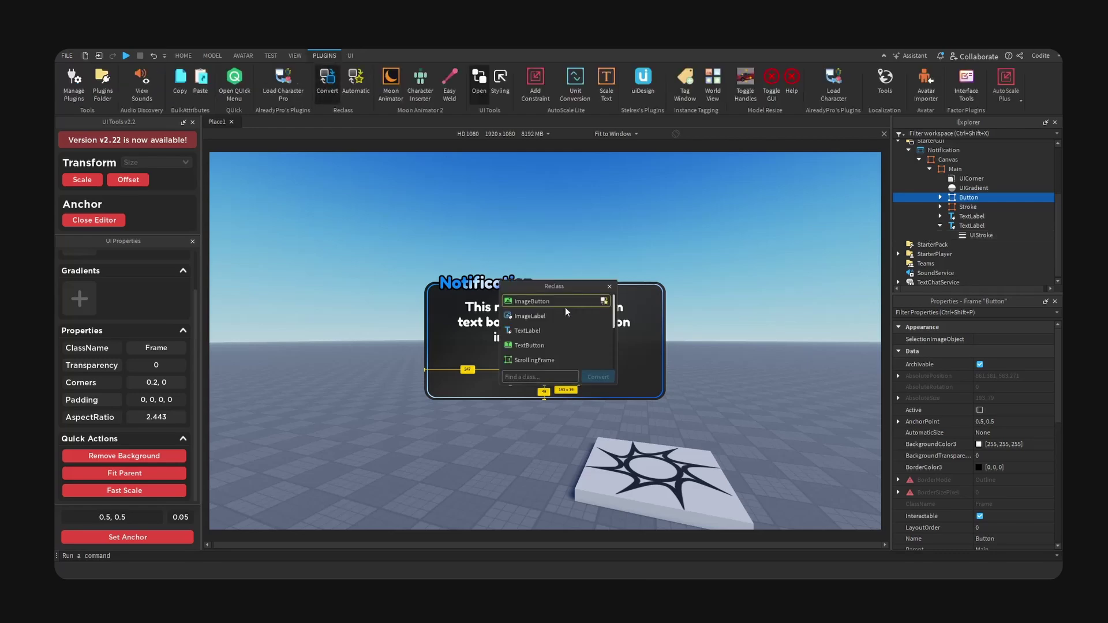
click(597, 377)
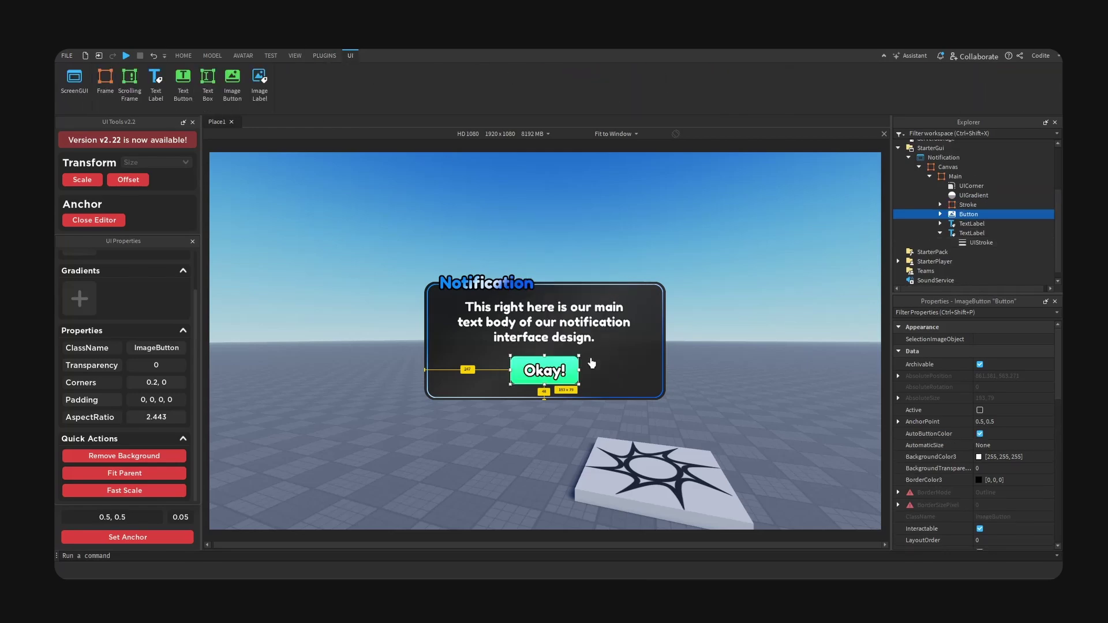
Examine the finished notification design with nothing selected, fitting the whole canvas to the window.
drag(570, 368, 567, 391)
click(582, 353)
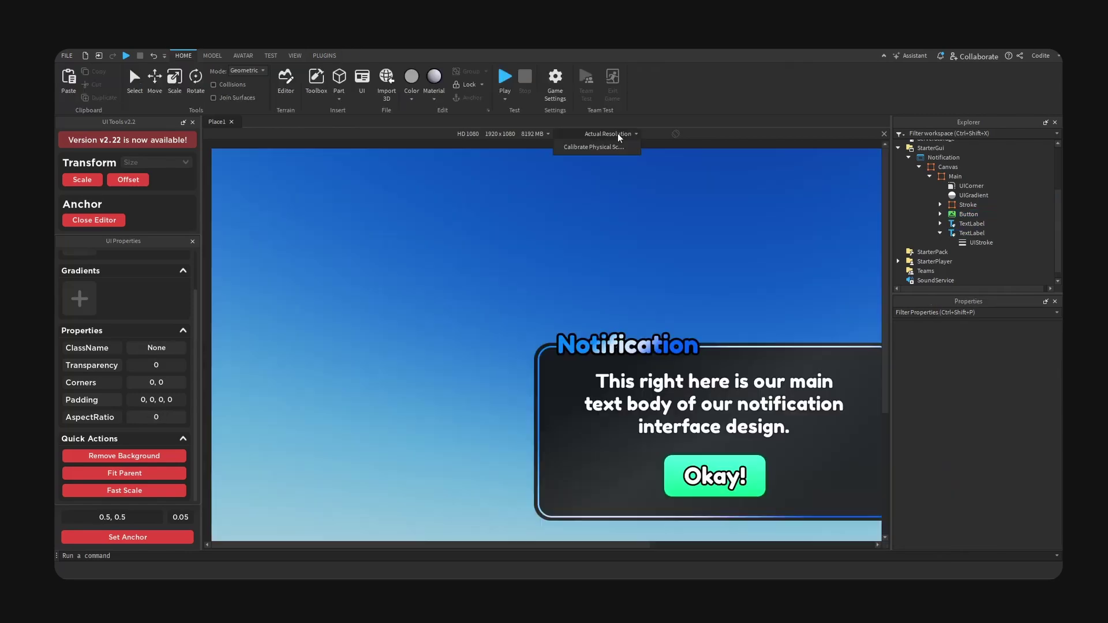
click(611, 134)
click(623, 173)
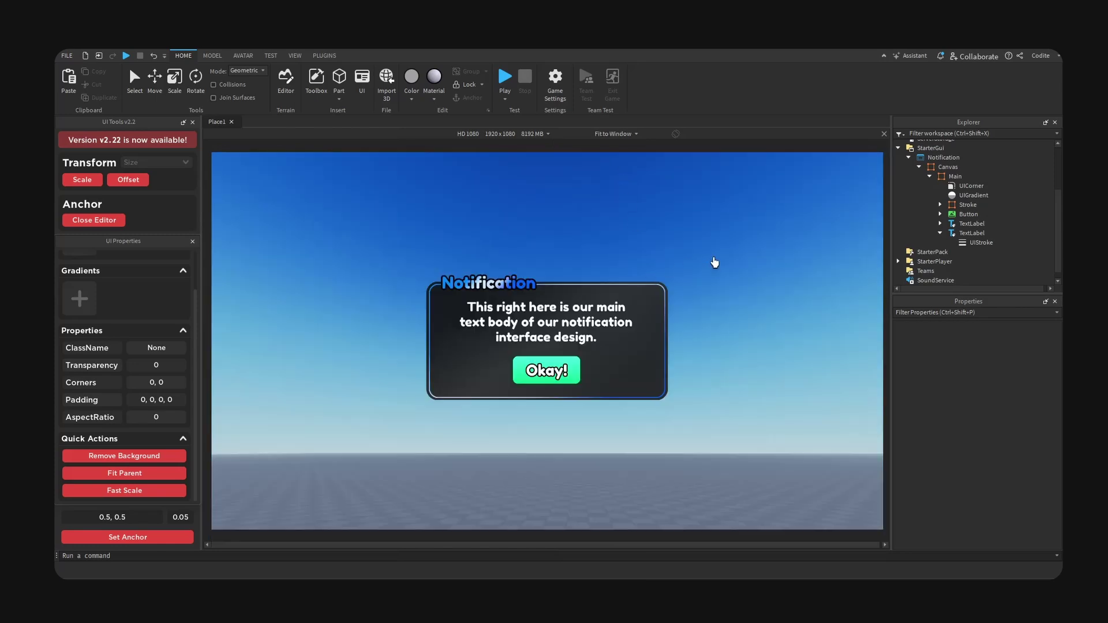